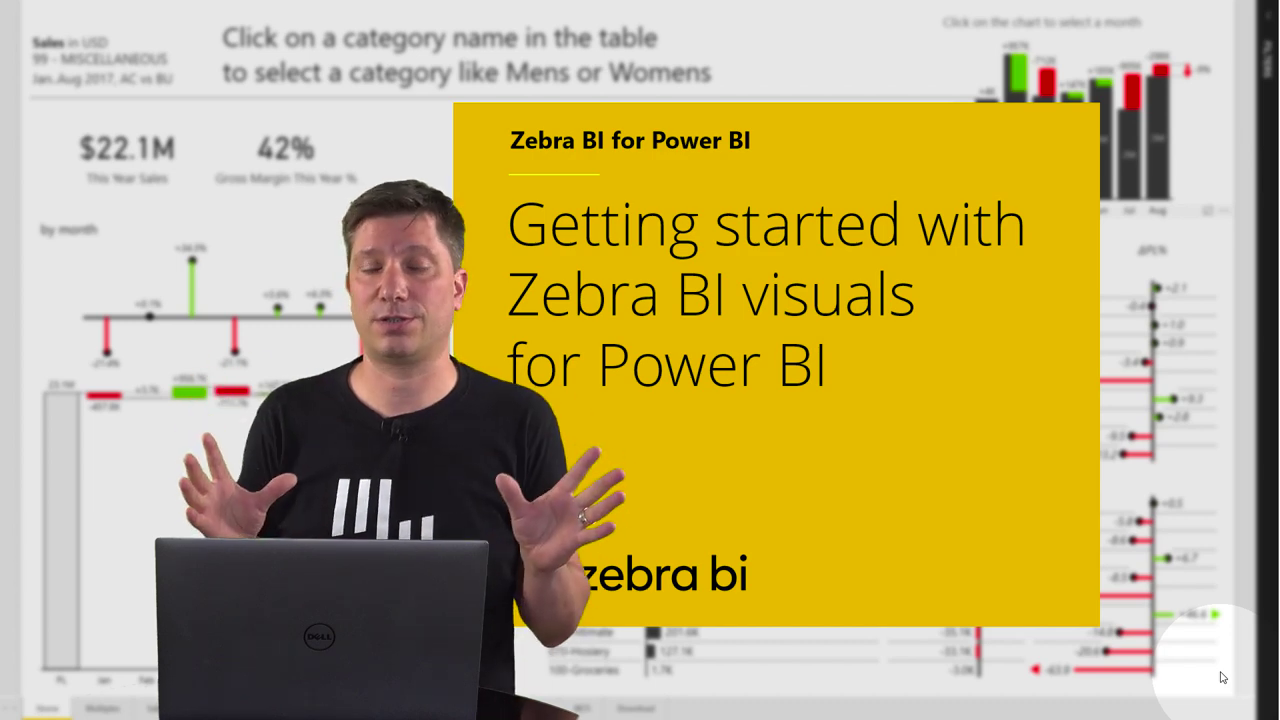
Step: Switch to the Zebra BI Demo report in Power BI Desktop and import the custom visual file ZebraBIPowerCharts.pbiviz
key(alt+Tab)
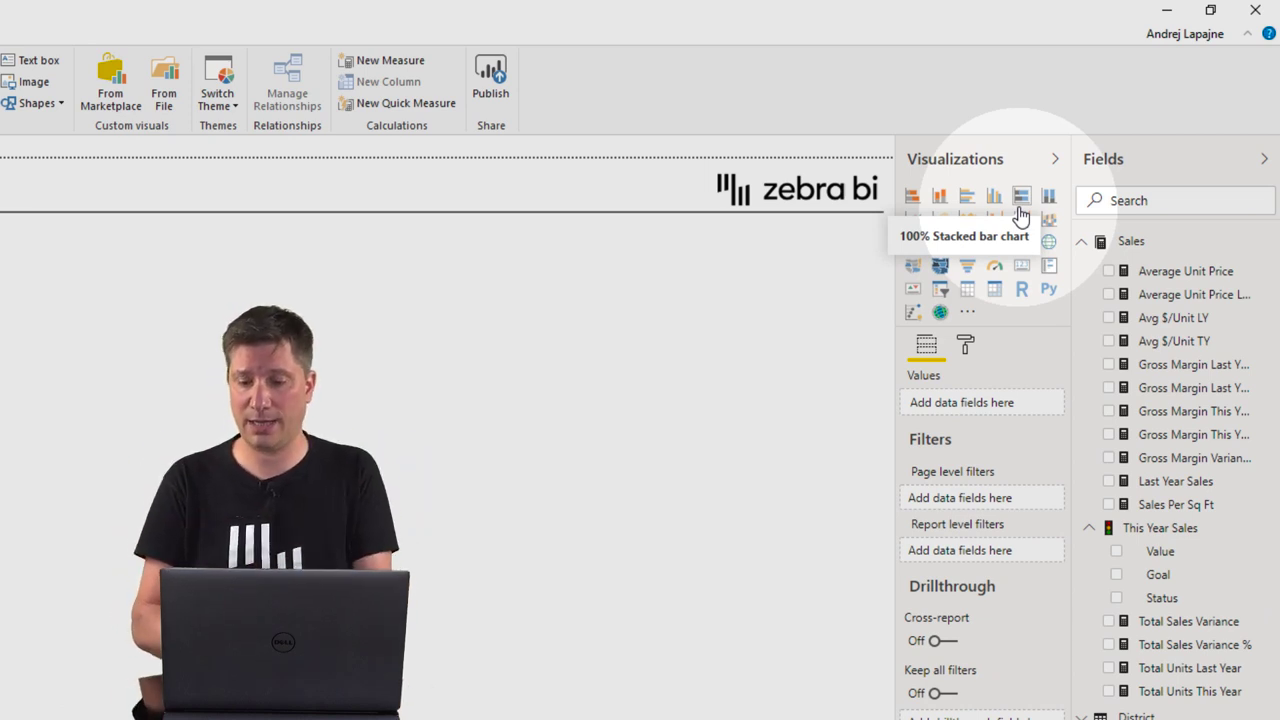
click(968, 318)
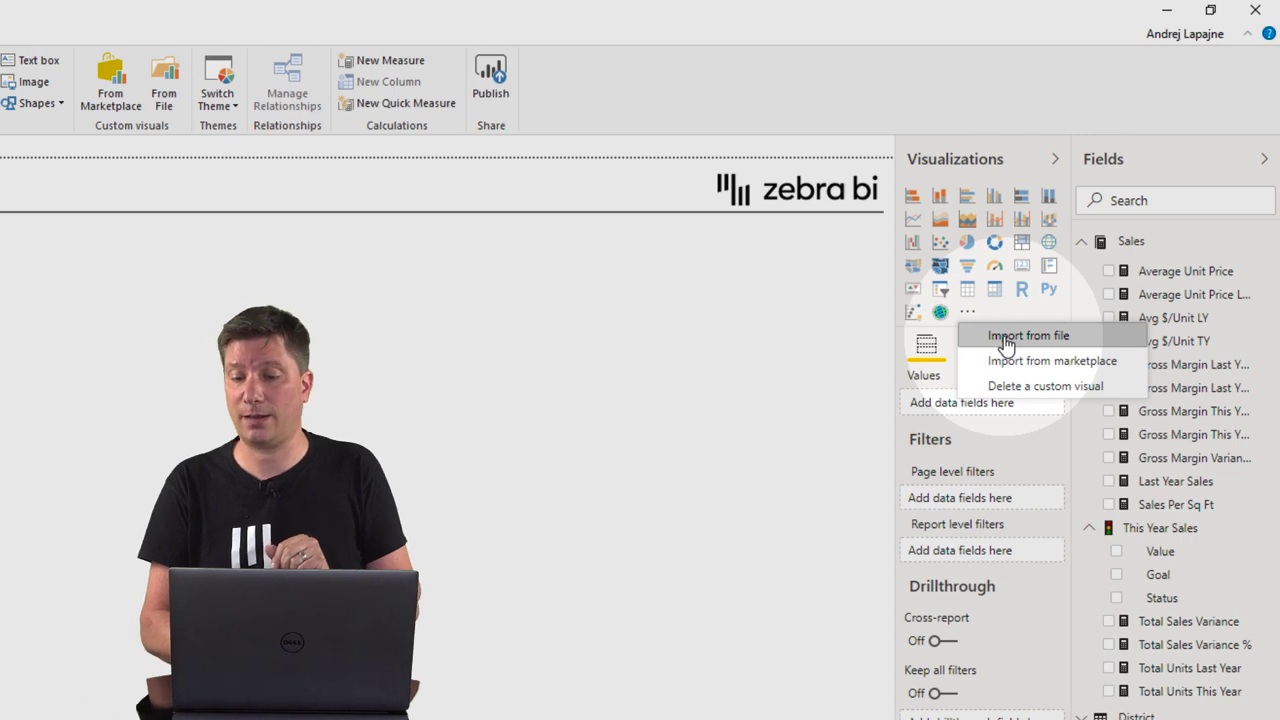
click(1006, 338)
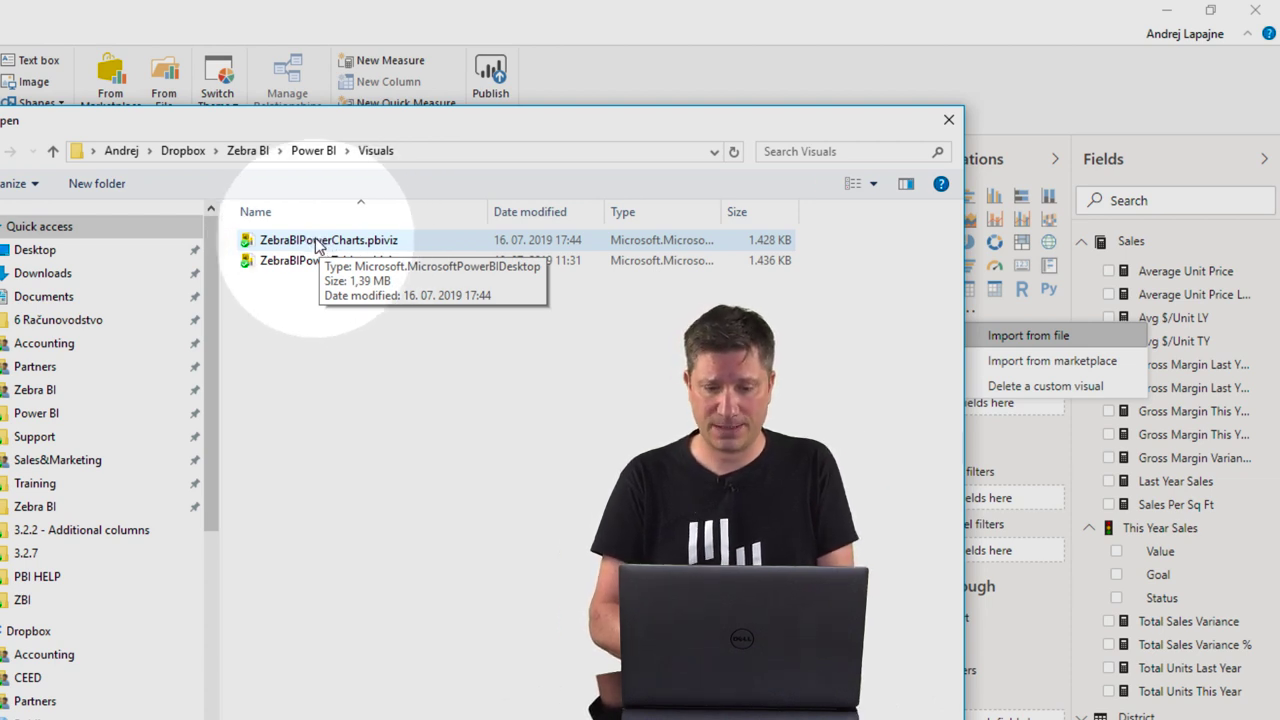
double_click(316, 243)
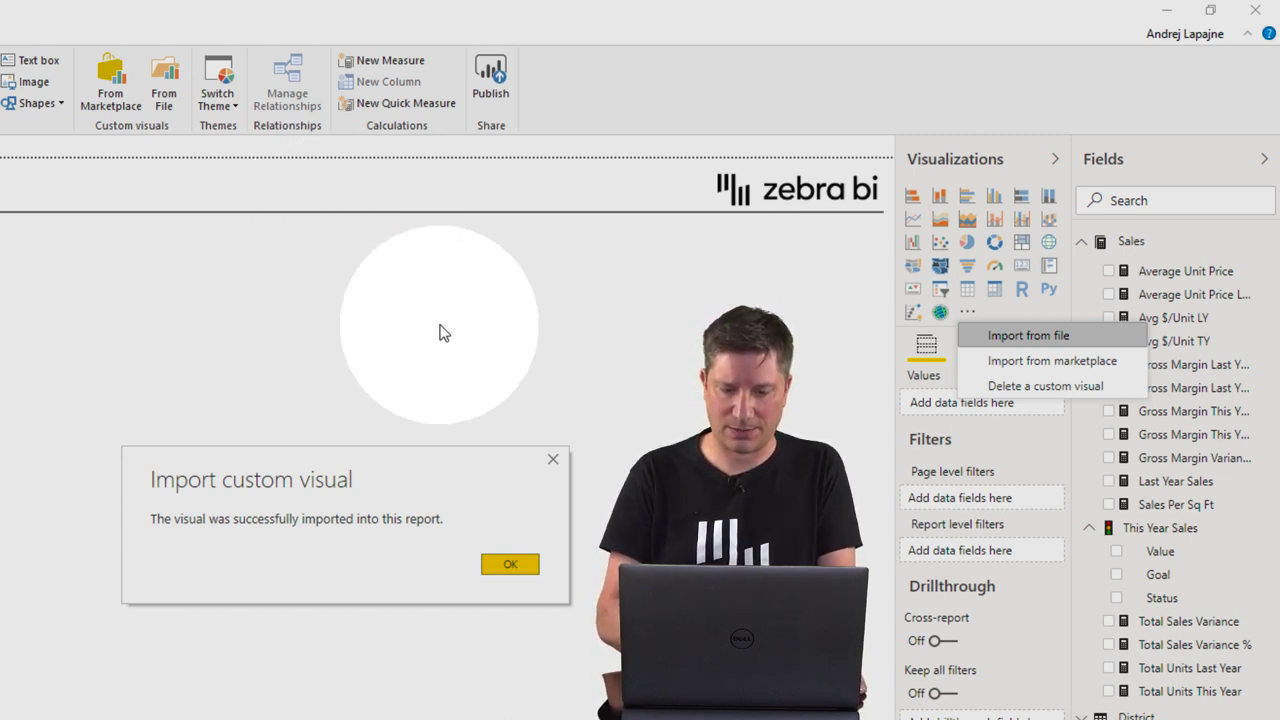
click(510, 564)
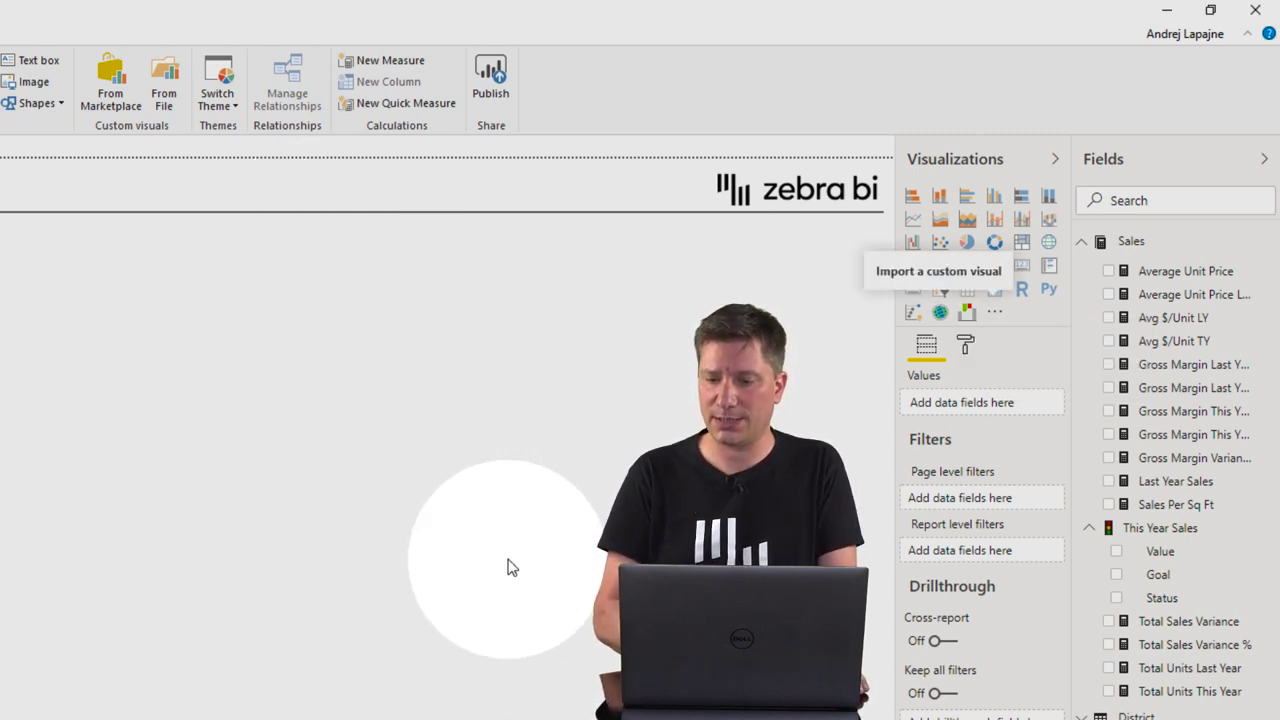
Step: Import the second Zebra BI custom visual file from the Visuals folder into the report
click(996, 314)
click(1055, 336)
double_click(305, 261)
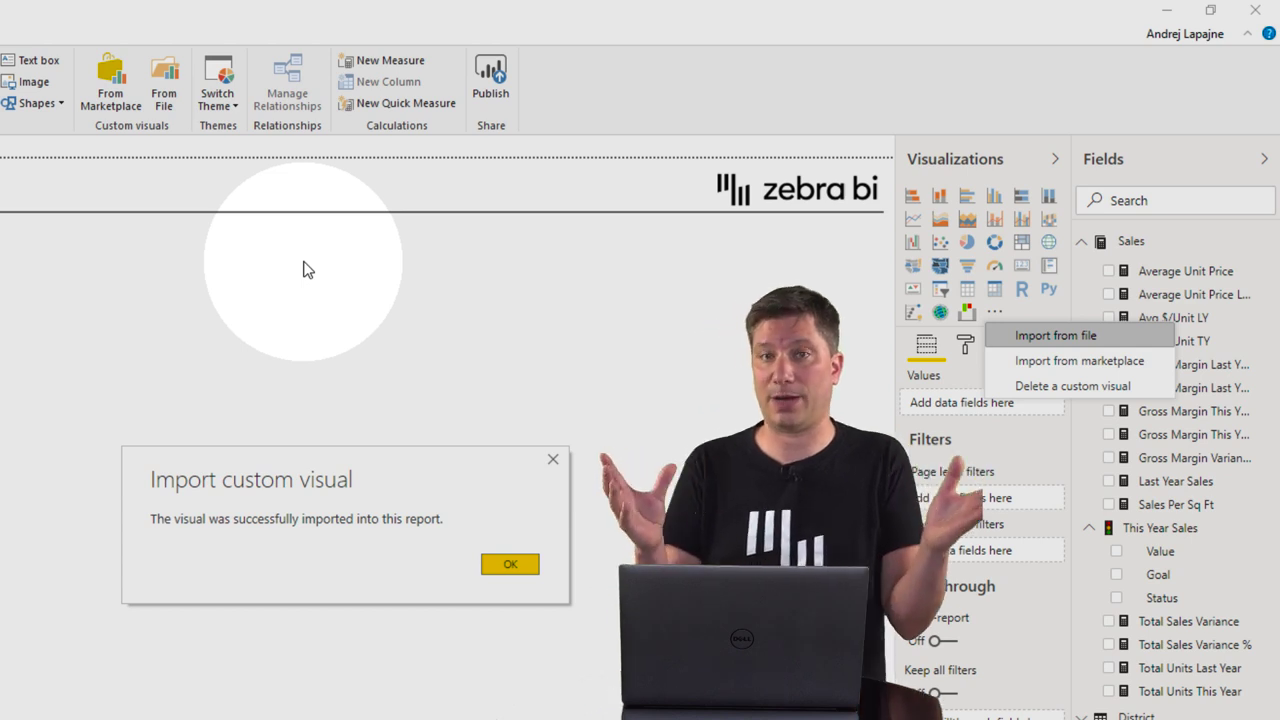
click(510, 564)
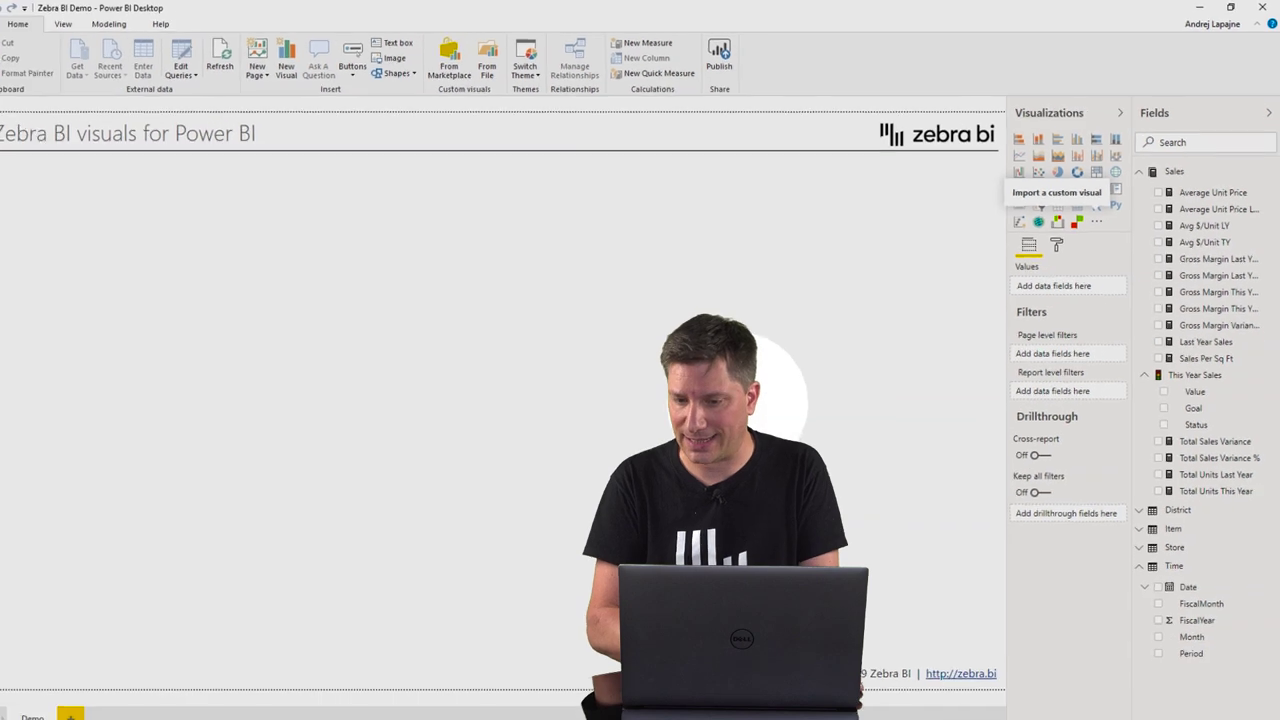
Step: Add a Zebra BI PowerCharts visual to the Demo page and make it a narrower, taller frame below the page title
click(1057, 222)
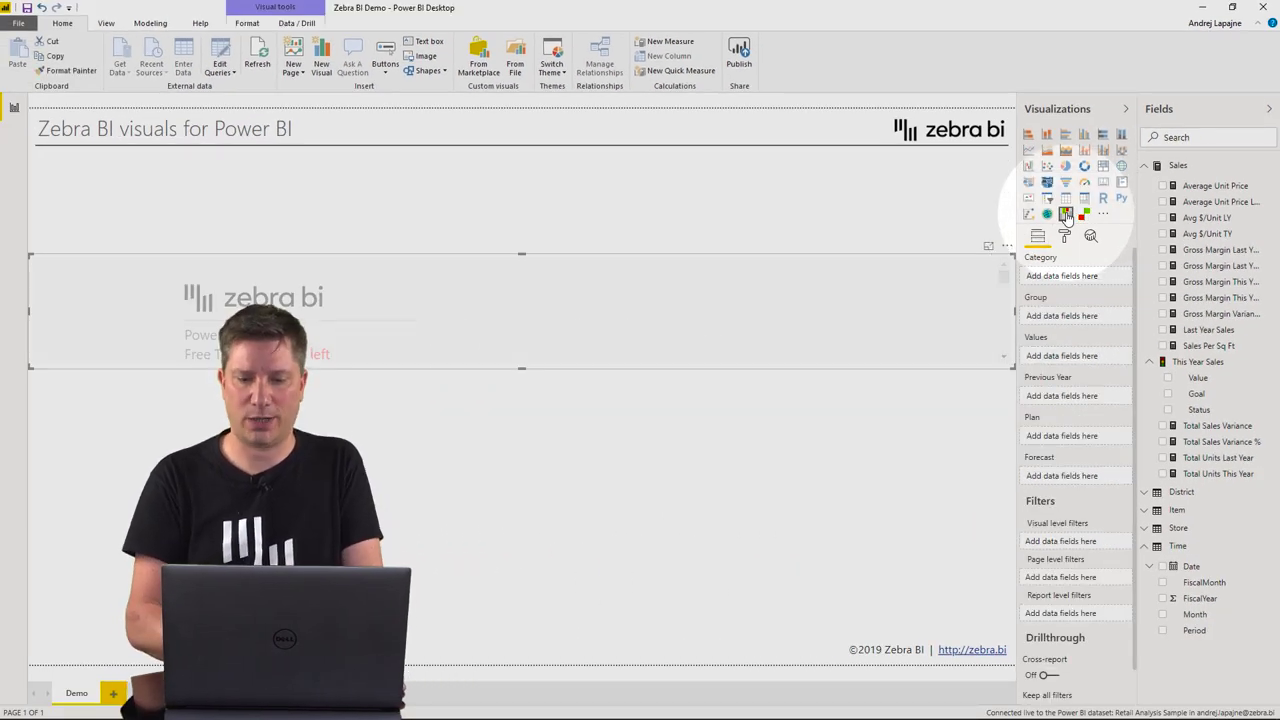
drag(430, 470, 391, 496)
drag(385, 252, 530, 210)
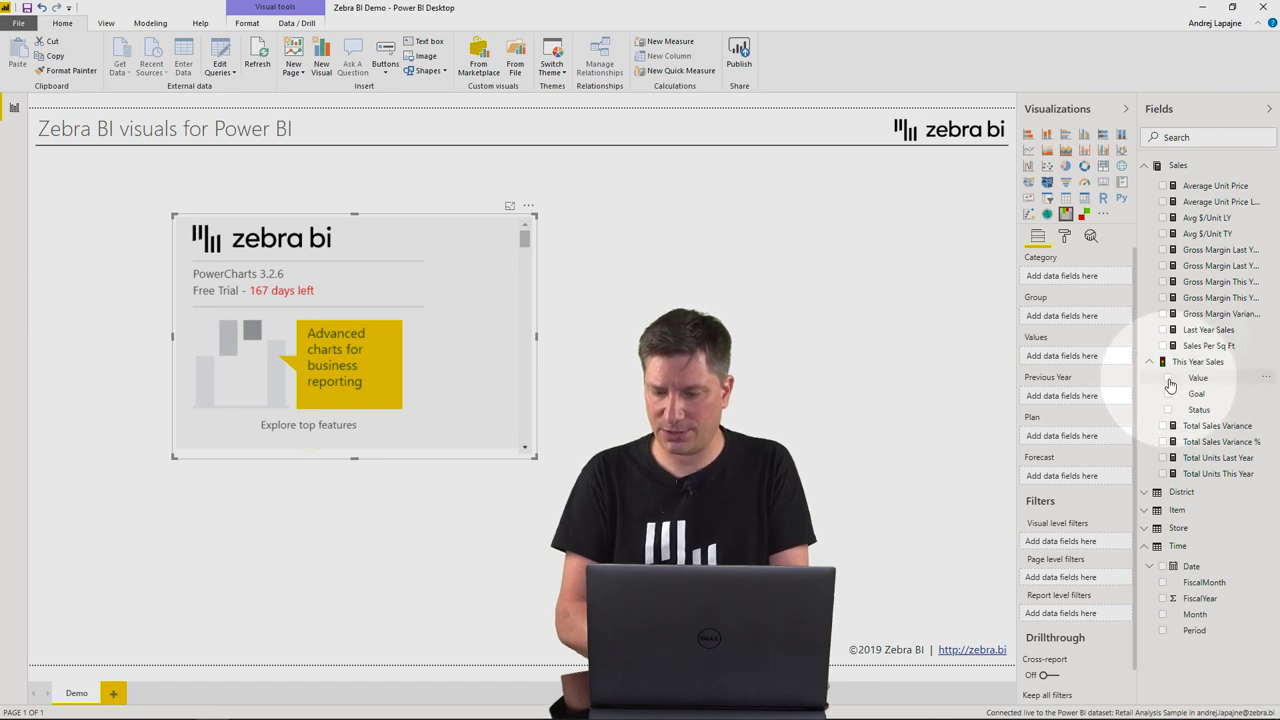
Step: Add the Value and Goal measures of This Year Sales to the chart and move it toward the middle of the page
click(1168, 379)
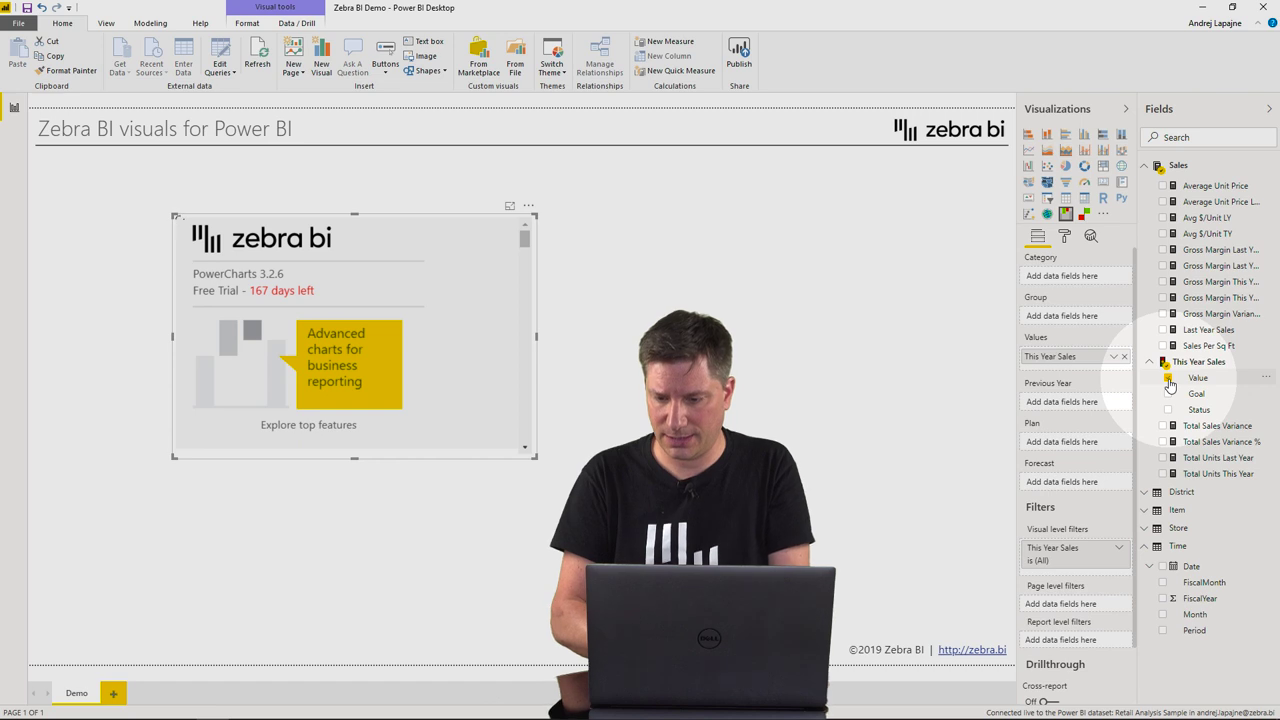
click(1168, 394)
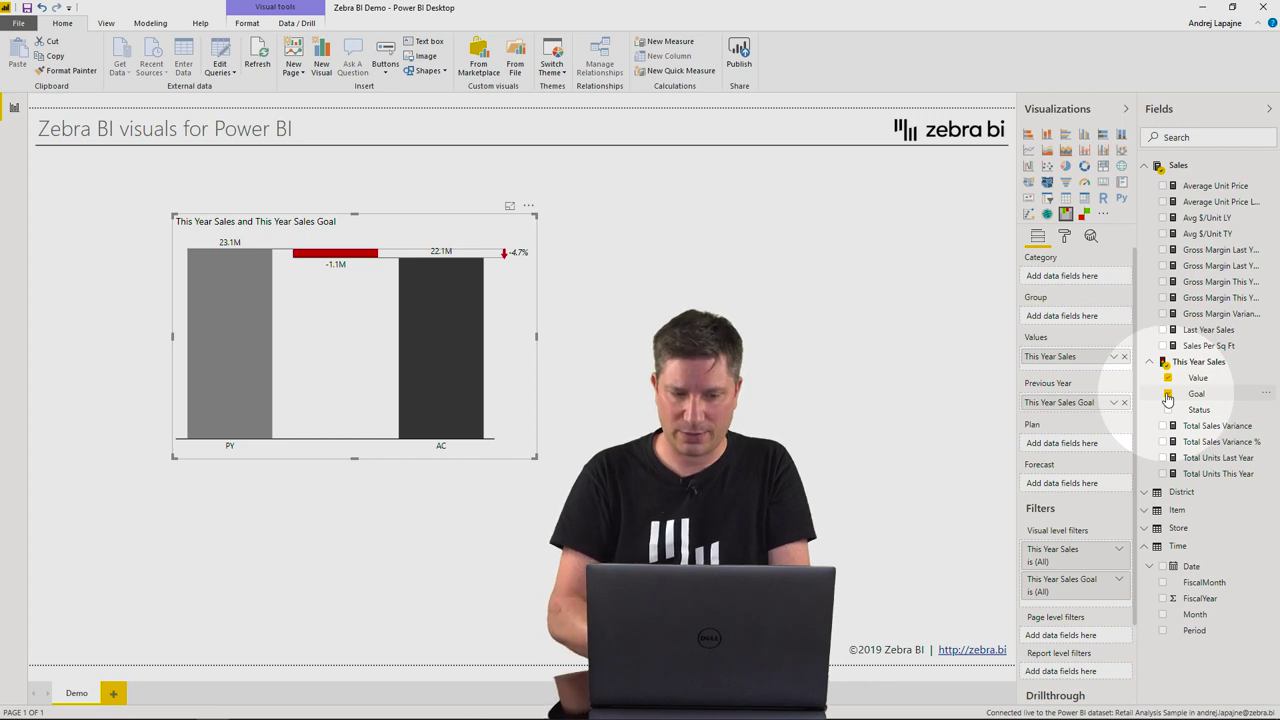
drag(530, 212, 806, 224)
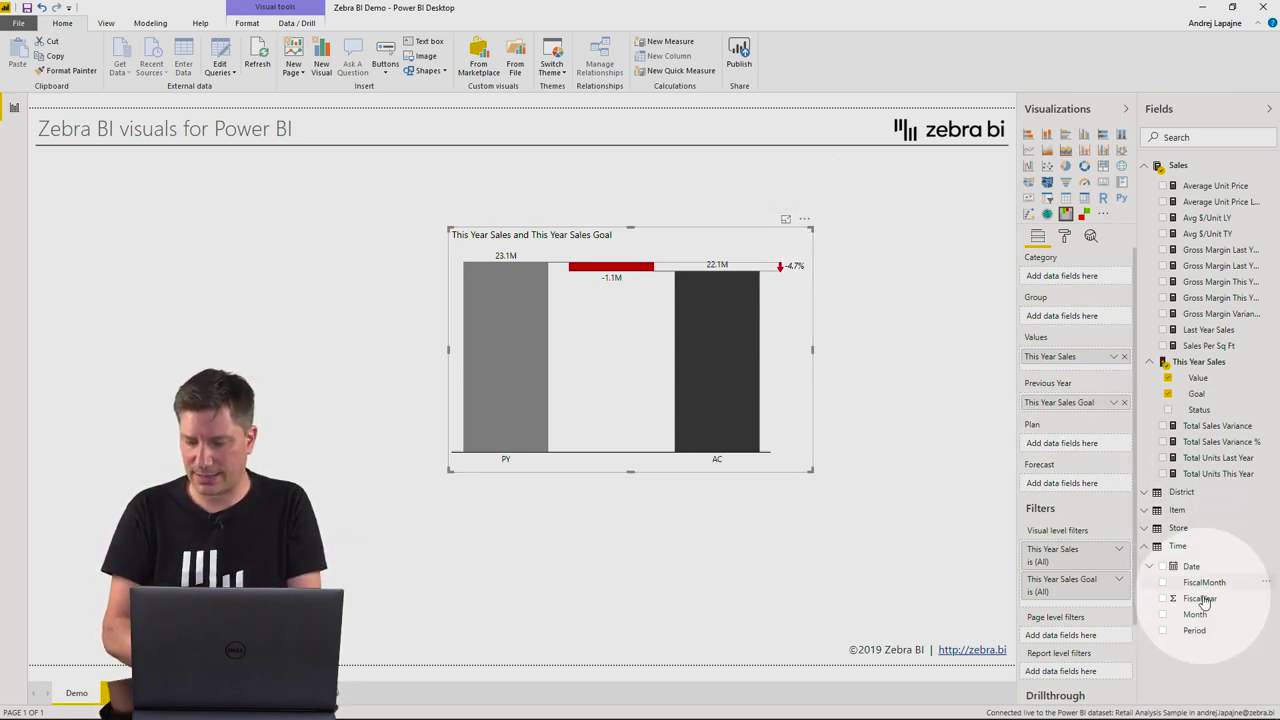
Step: Break the chart down by FiscalMonth and make its frame slightly wider and lower
click(1162, 583)
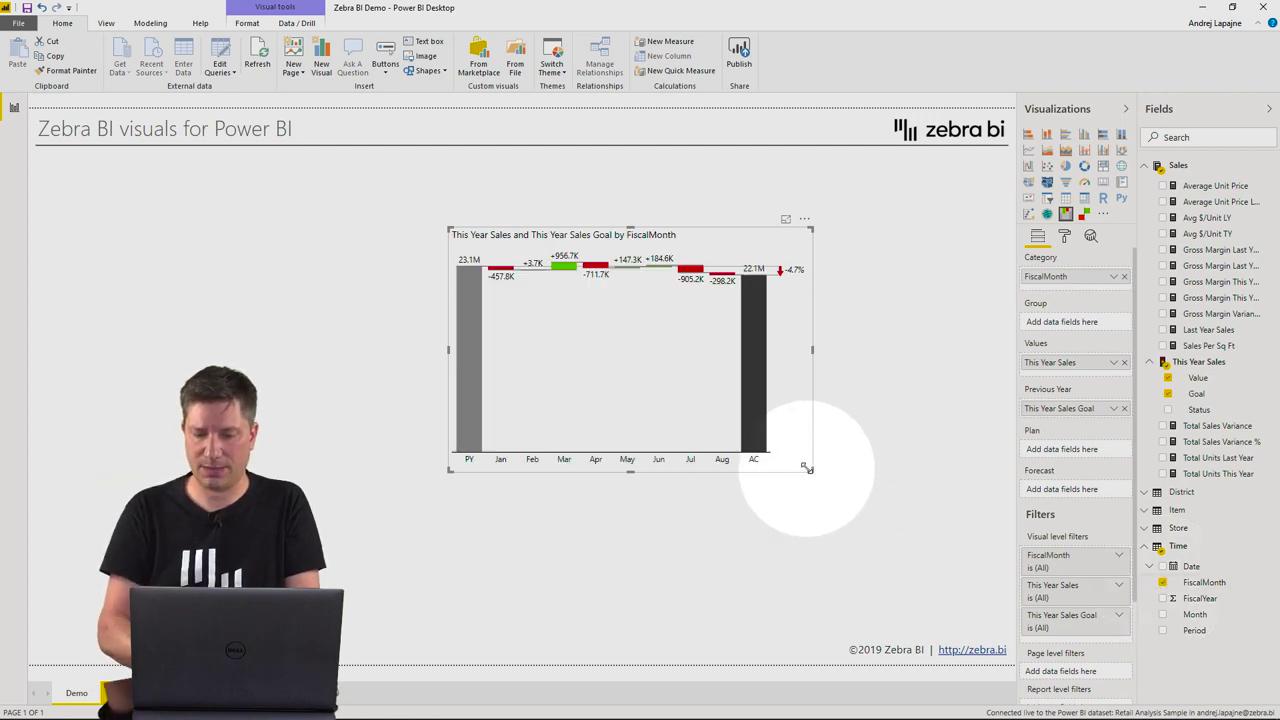
drag(837, 487, 852, 457)
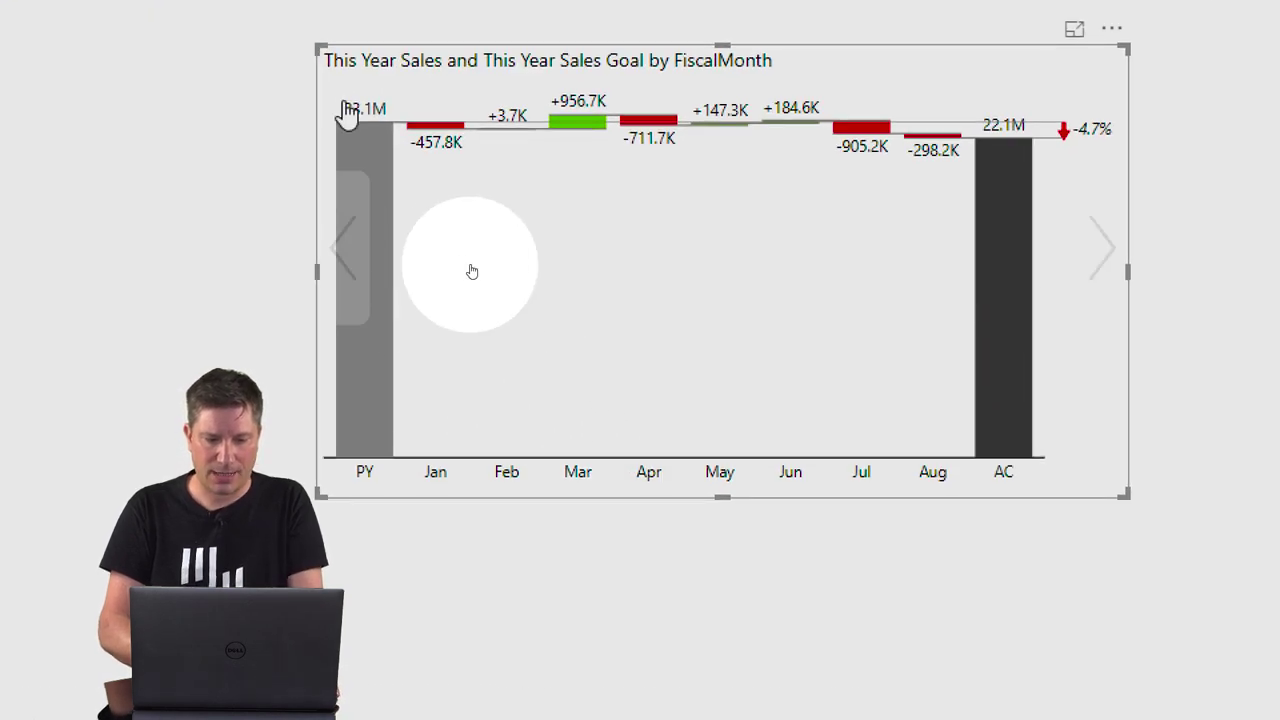
Step: Move the This Year Sales Goal measure from Previous Year to Plan so the chart compares actuals with plan
mouse_move(475, 283)
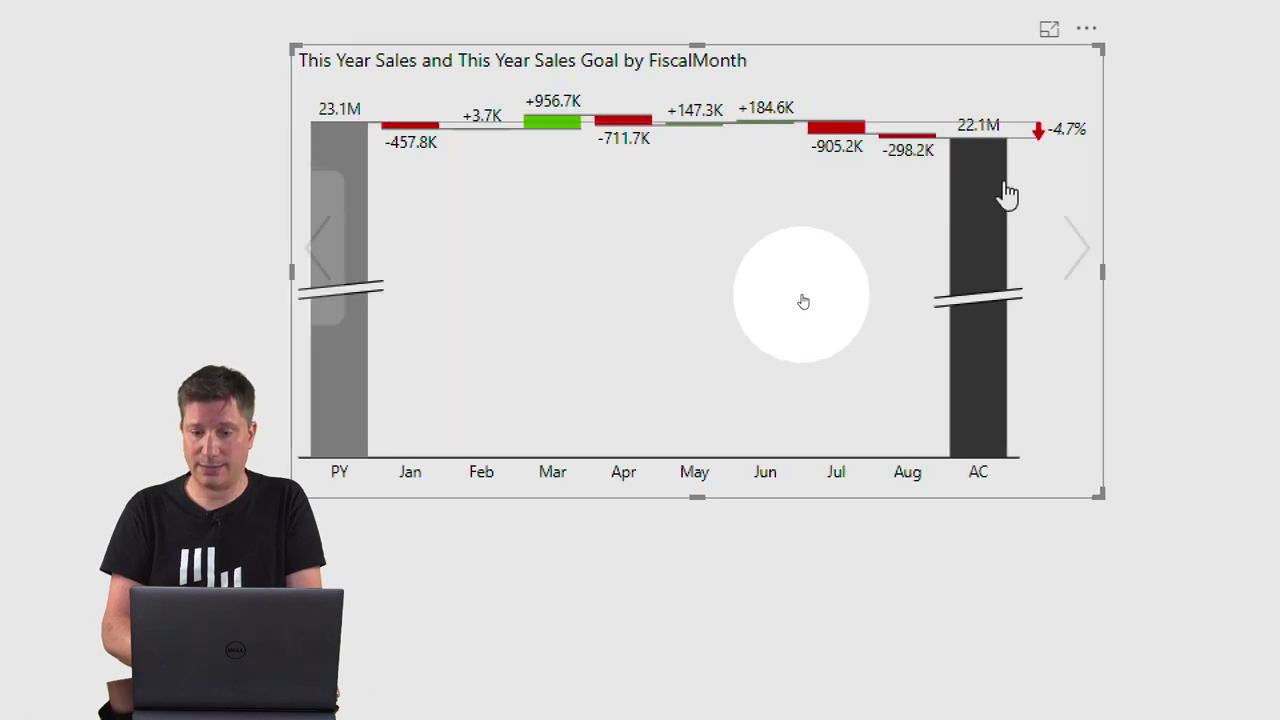
mouse_move(1025, 200)
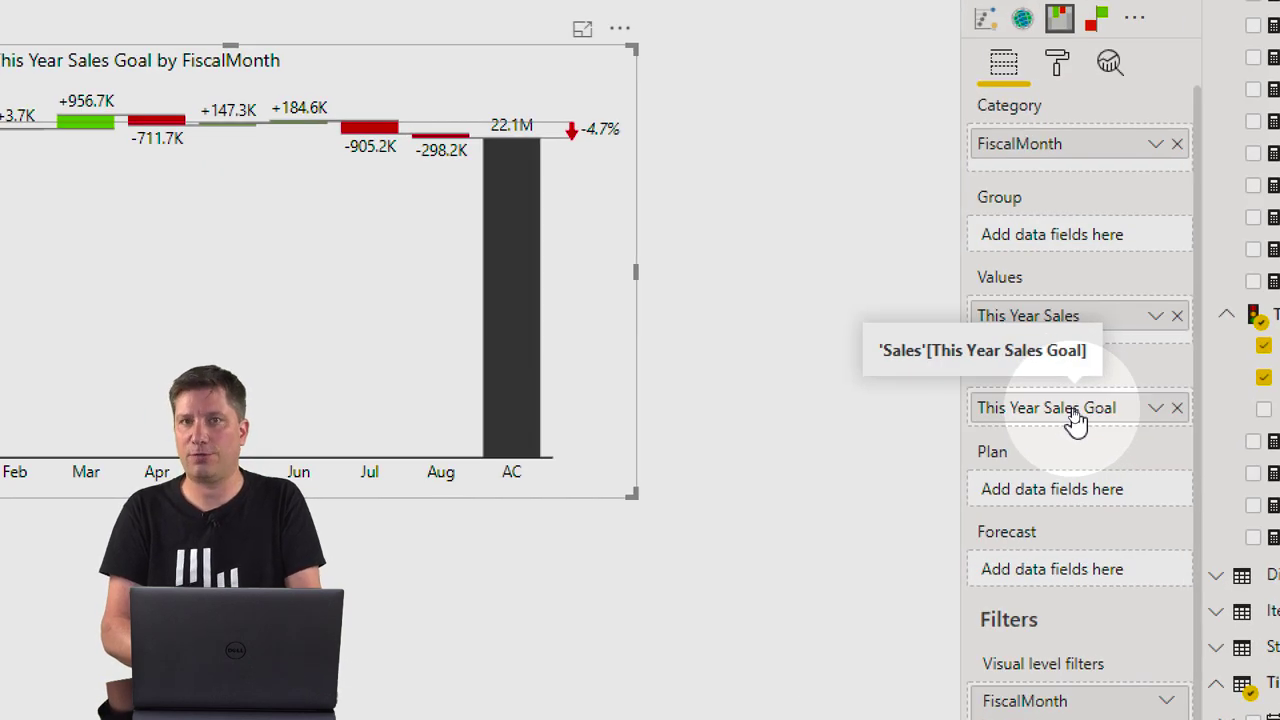
drag(1071, 429, 1080, 505)
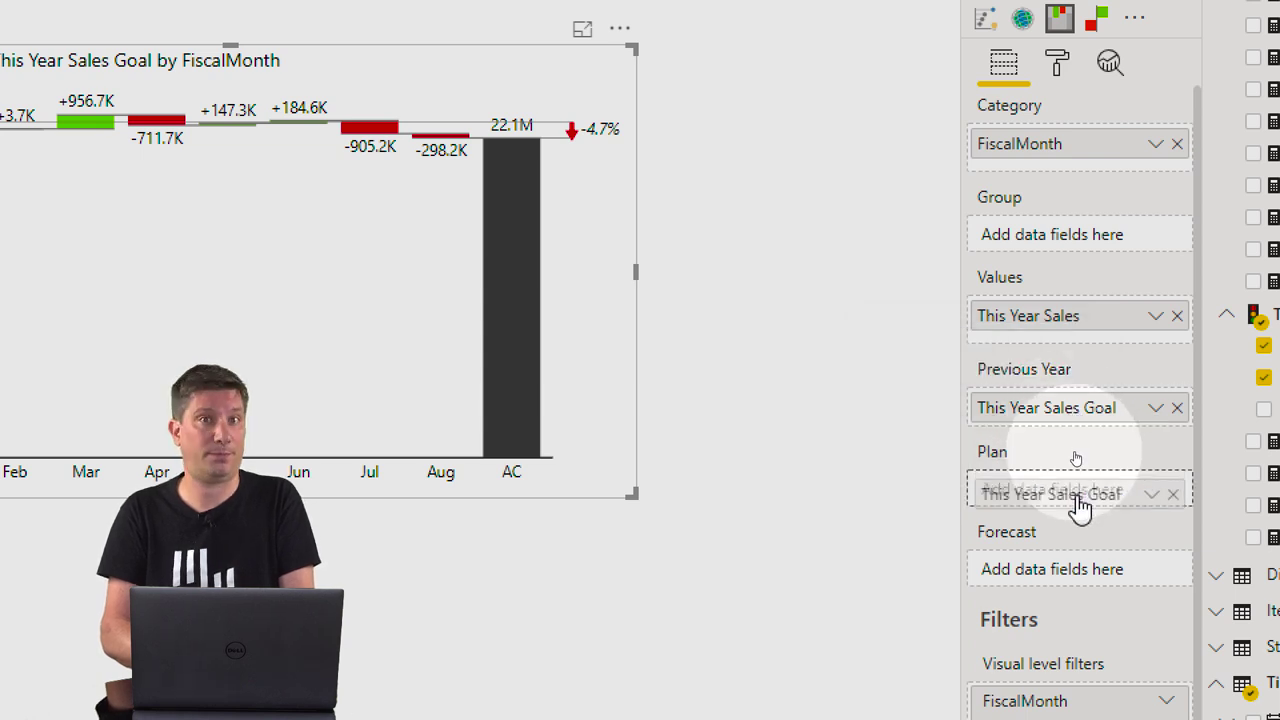
drag(1080, 505, 1075, 508)
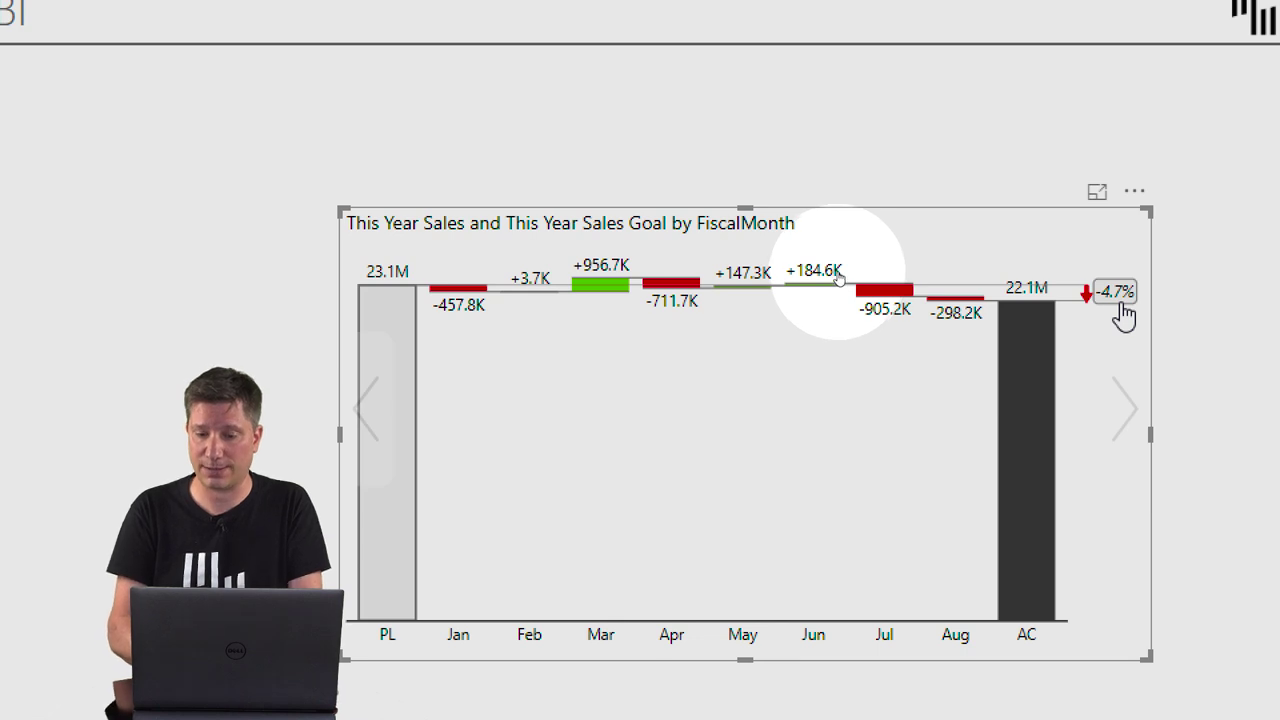
Step: Show both absolute and percentage values in the waterfall's total variance label and switch the chart to the monthly column layout
click(1116, 298)
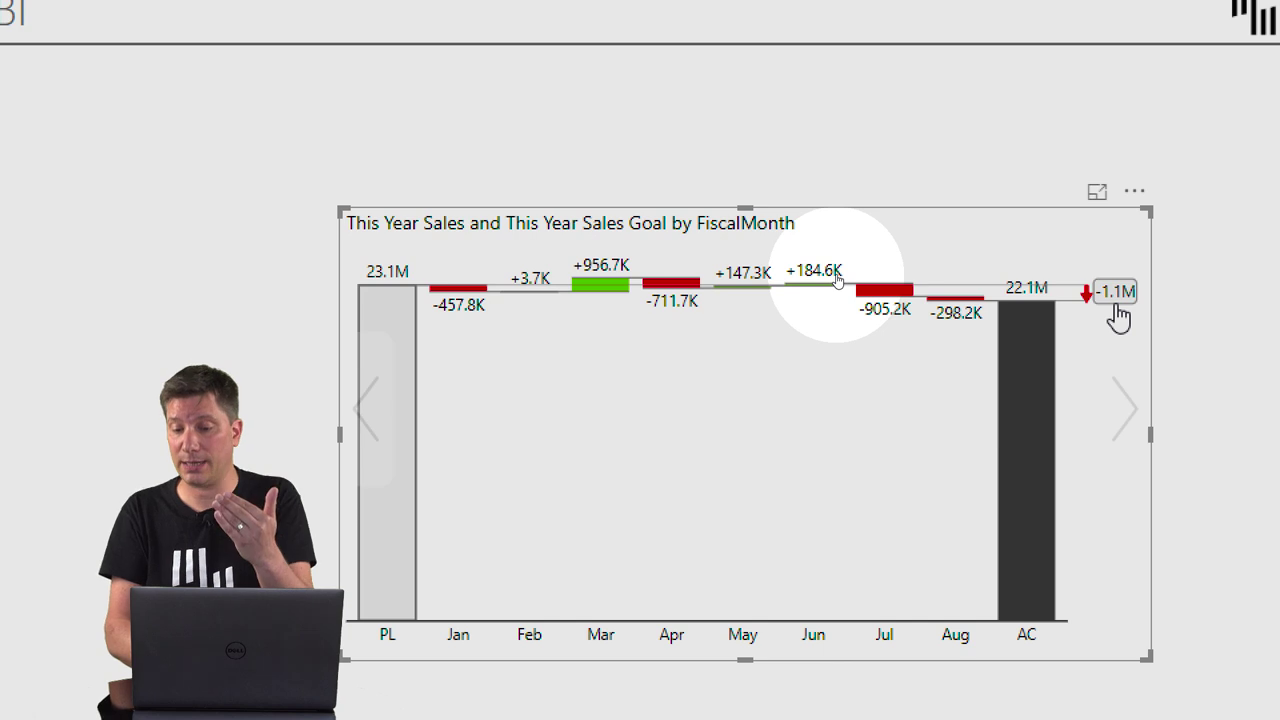
click(1115, 296)
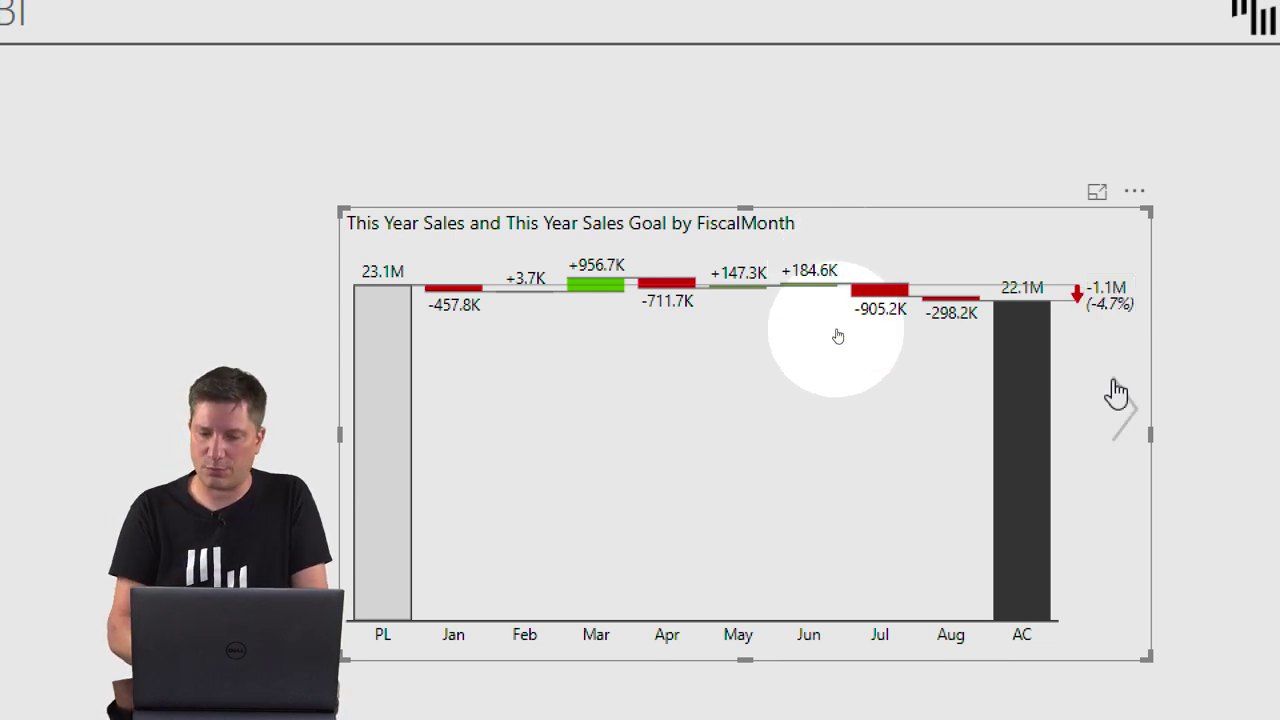
click(1122, 428)
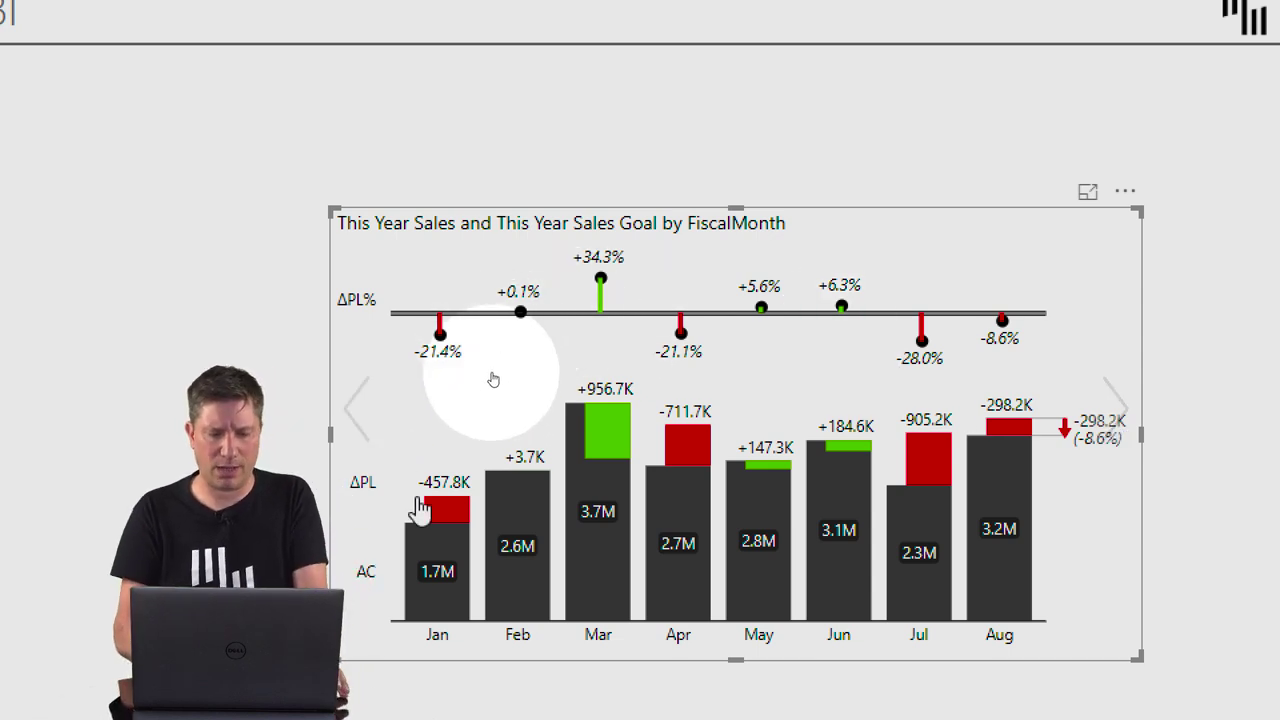
Step: Highlight the January column in the chart and clear the highlight again
click(418, 560)
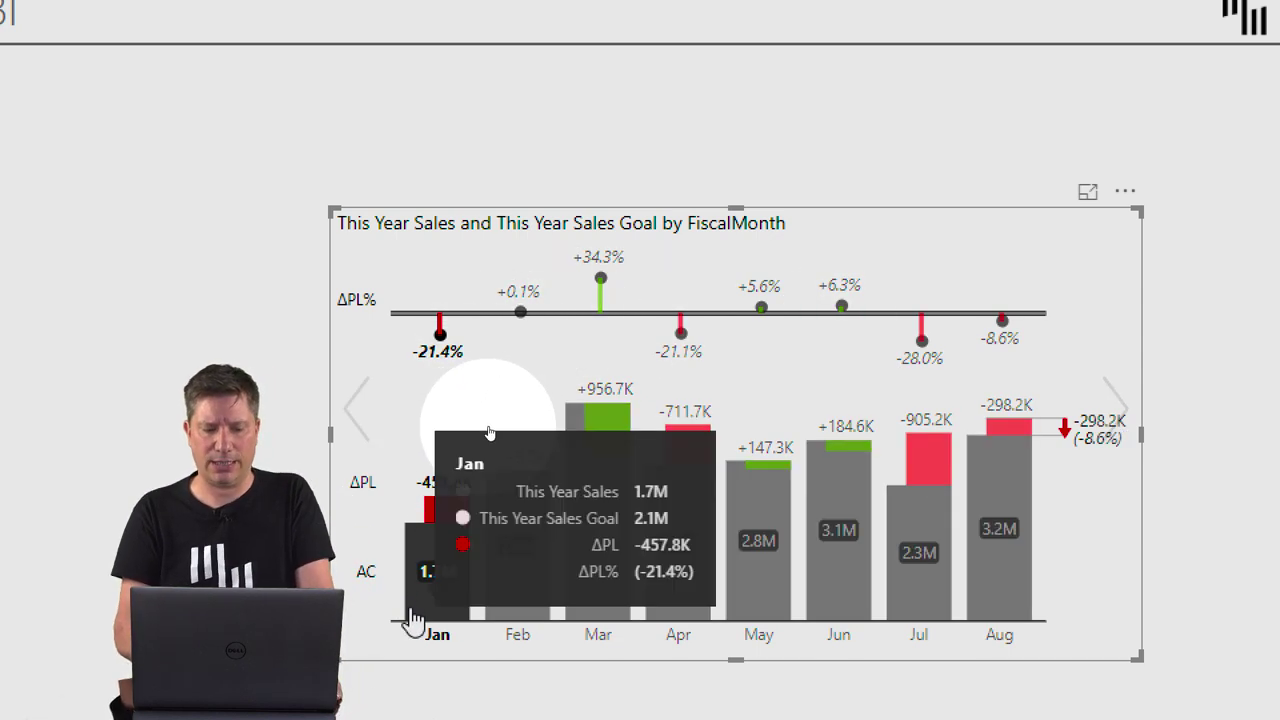
click(408, 514)
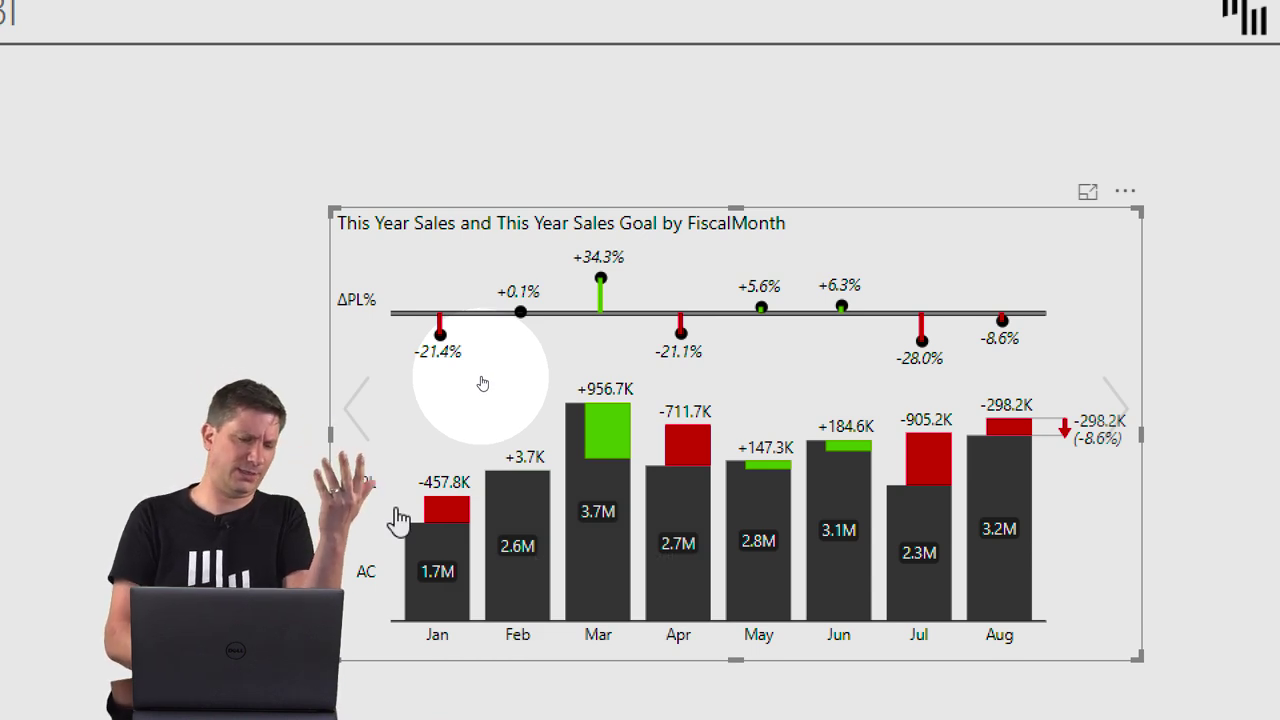
click(466, 500)
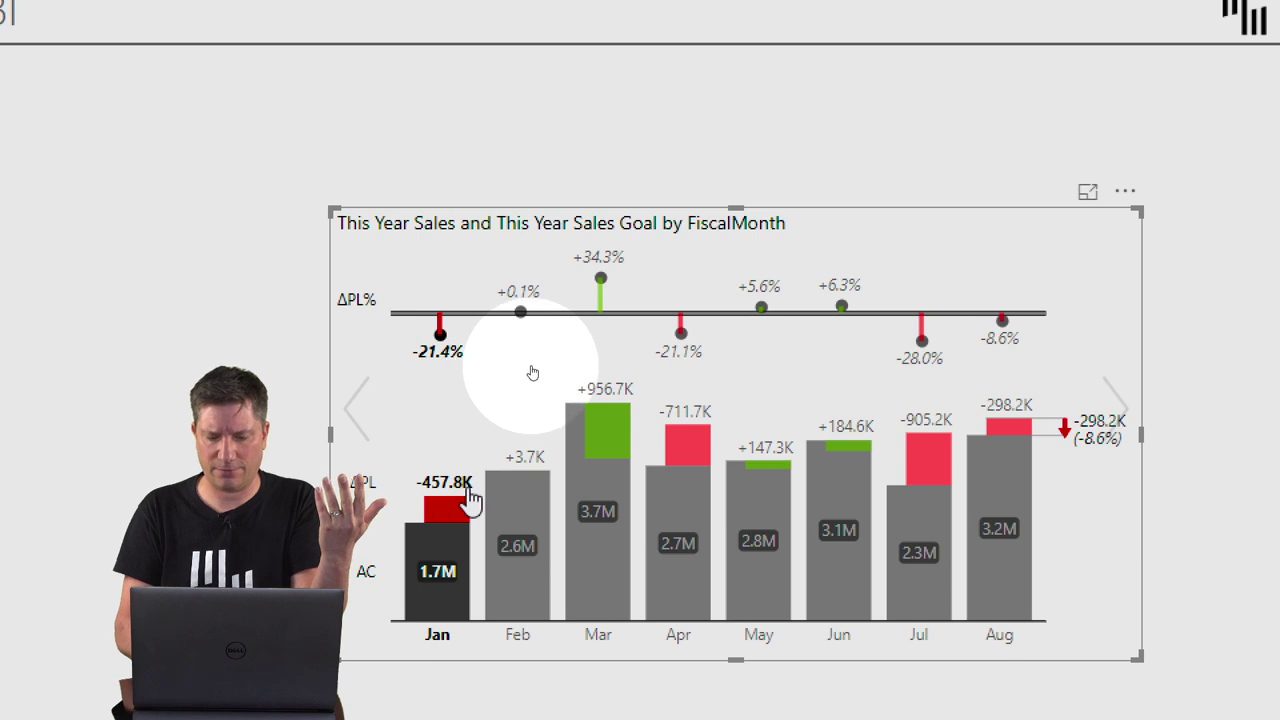
click(514, 414)
click(500, 422)
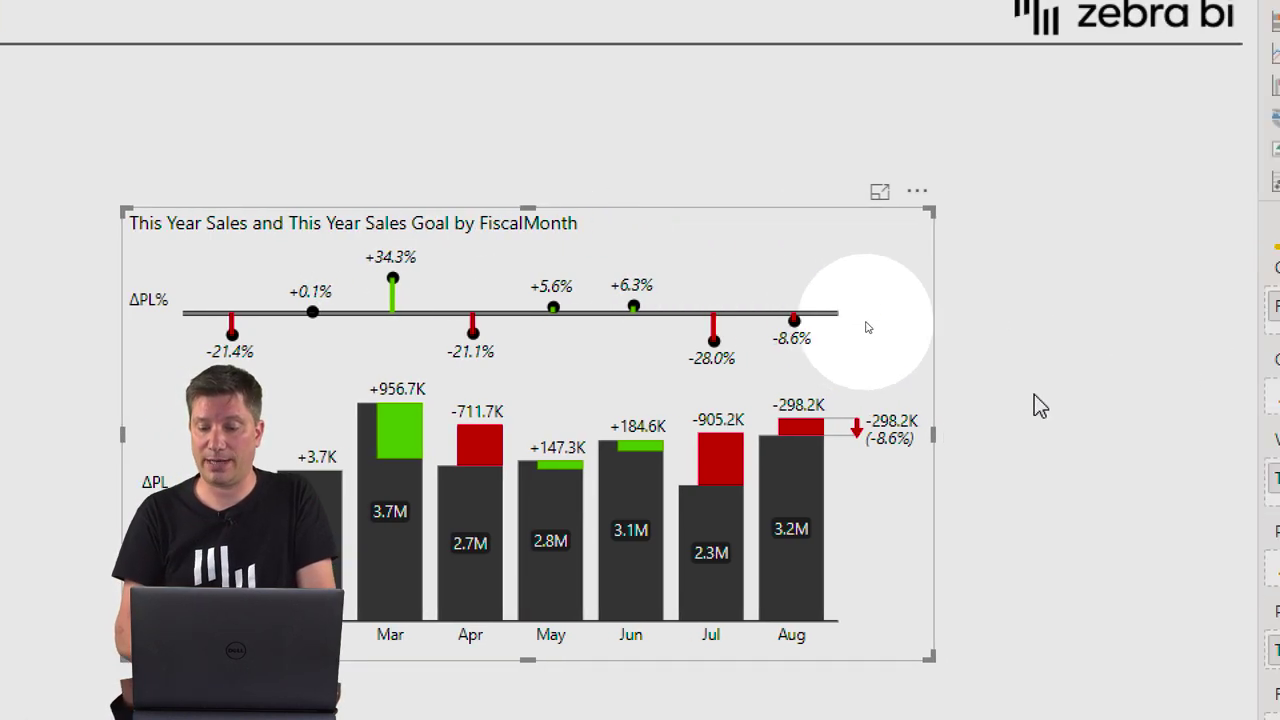
Step: Cycle the chart through the area and line layouts to the waterfall, and toggle the axis break on its total columns
click(910, 412)
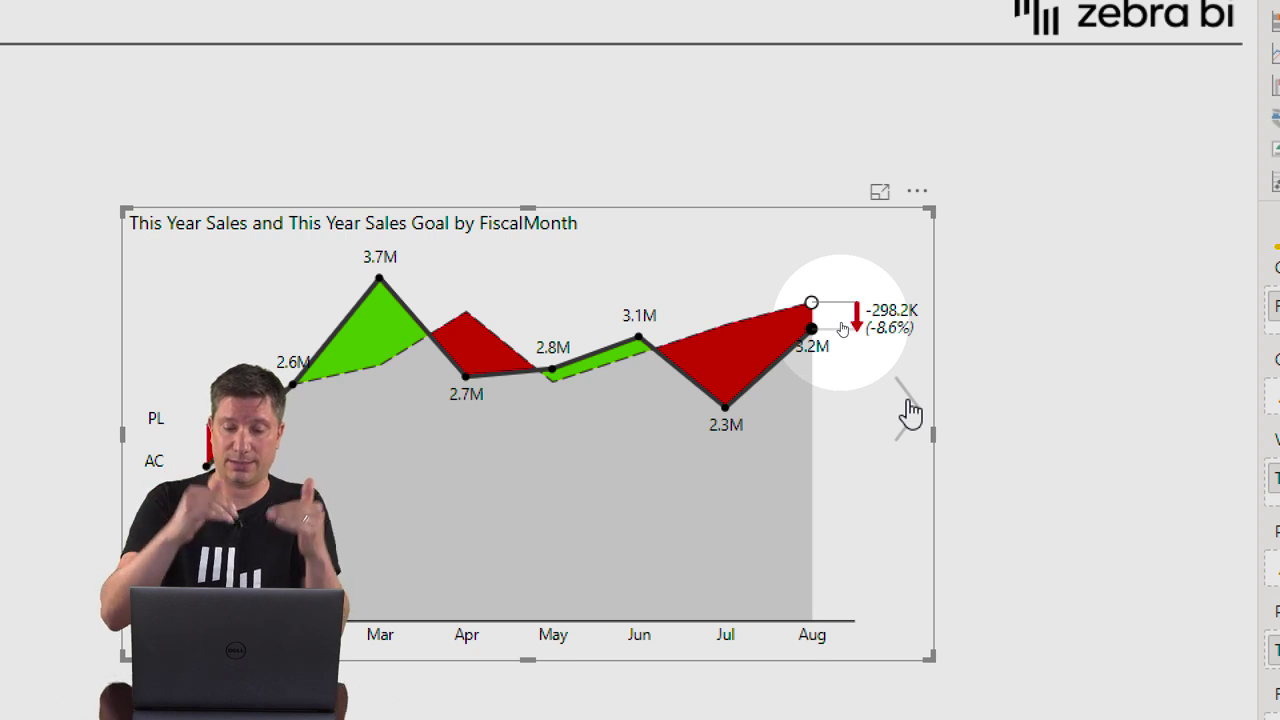
click(910, 412)
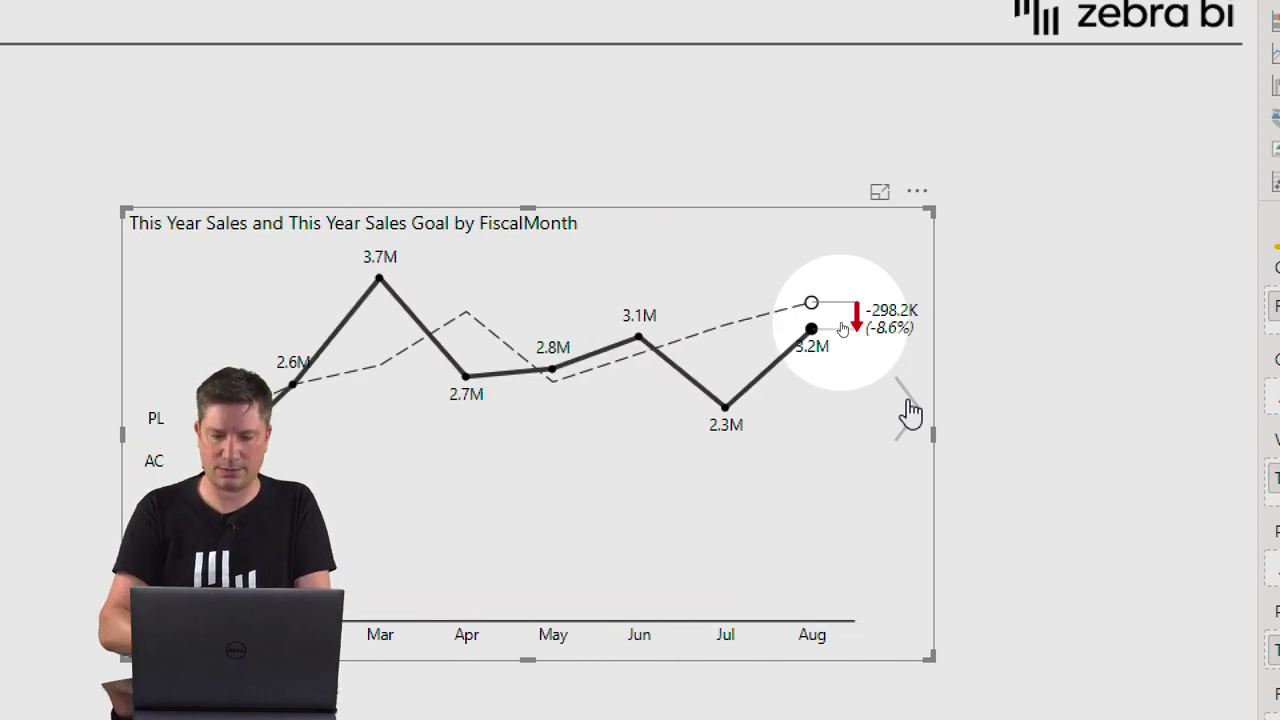
click(910, 412)
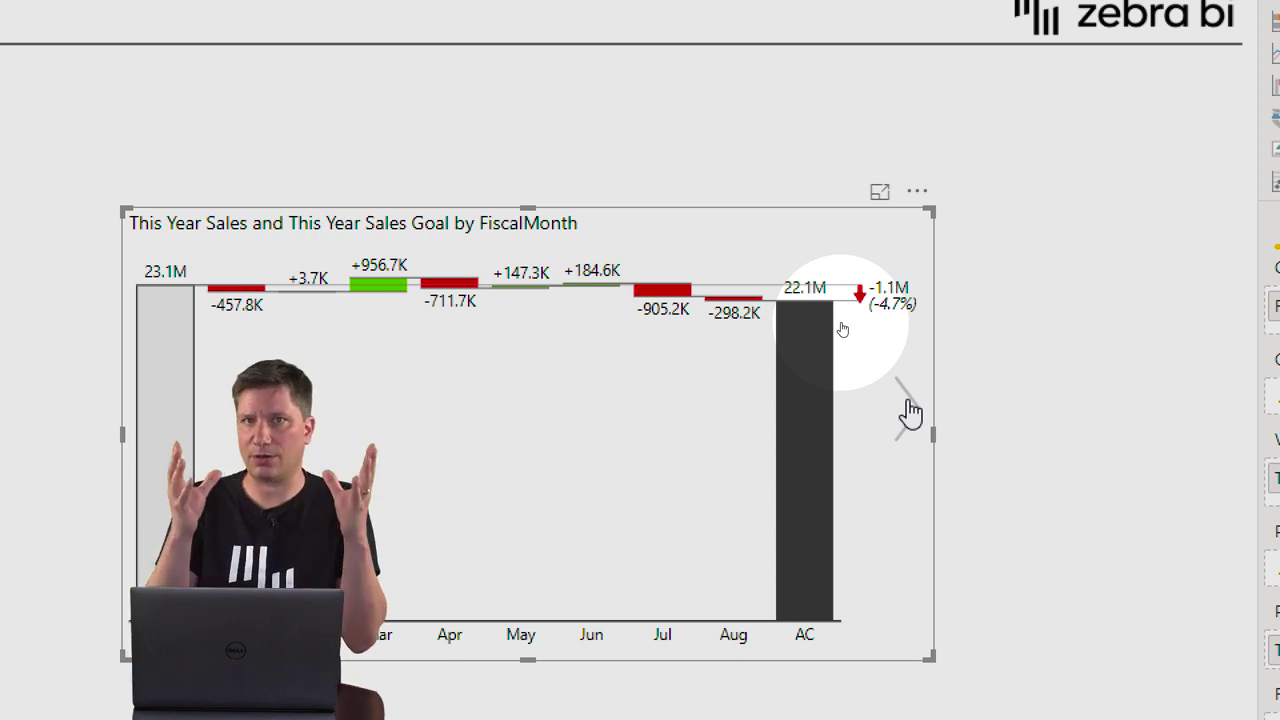
click(805, 458)
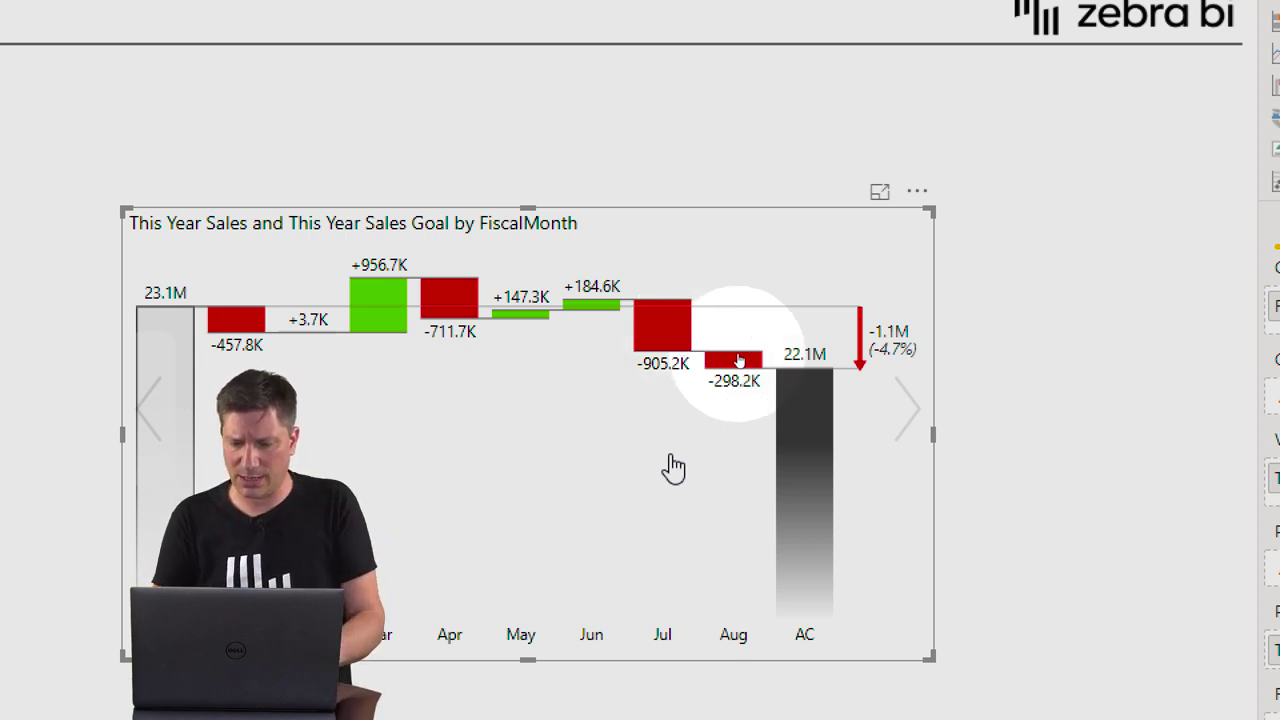
click(795, 493)
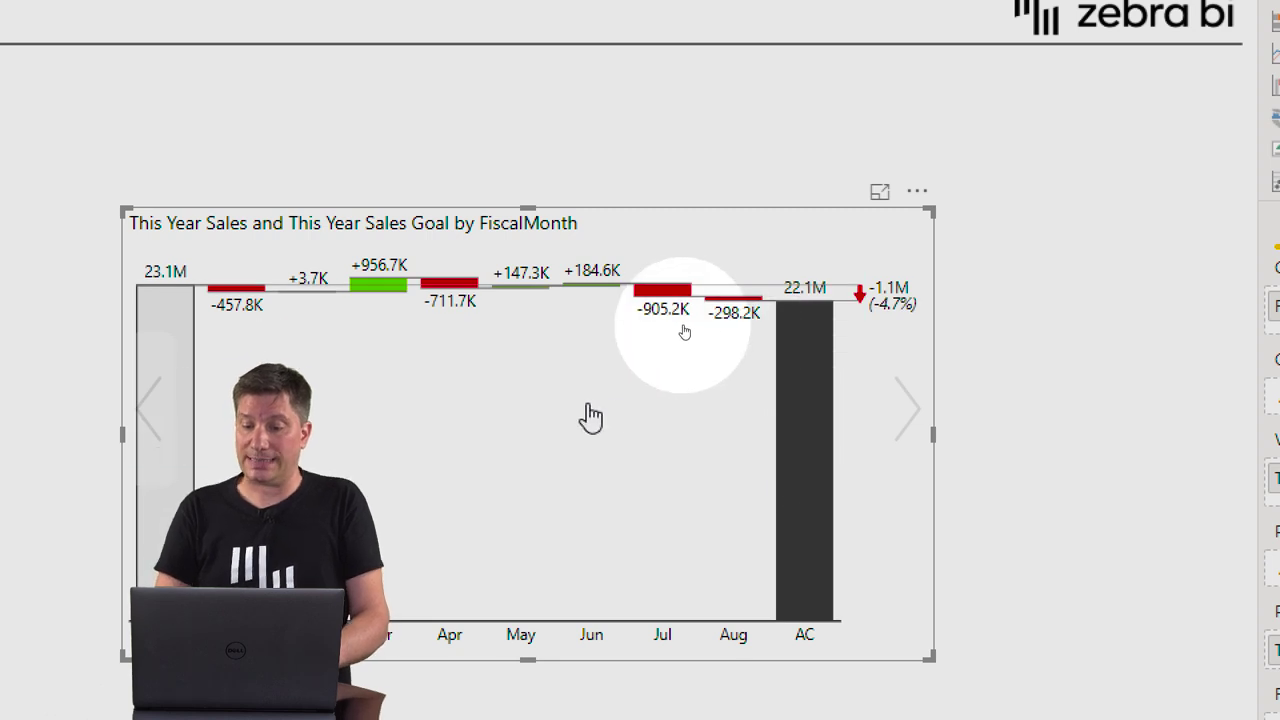
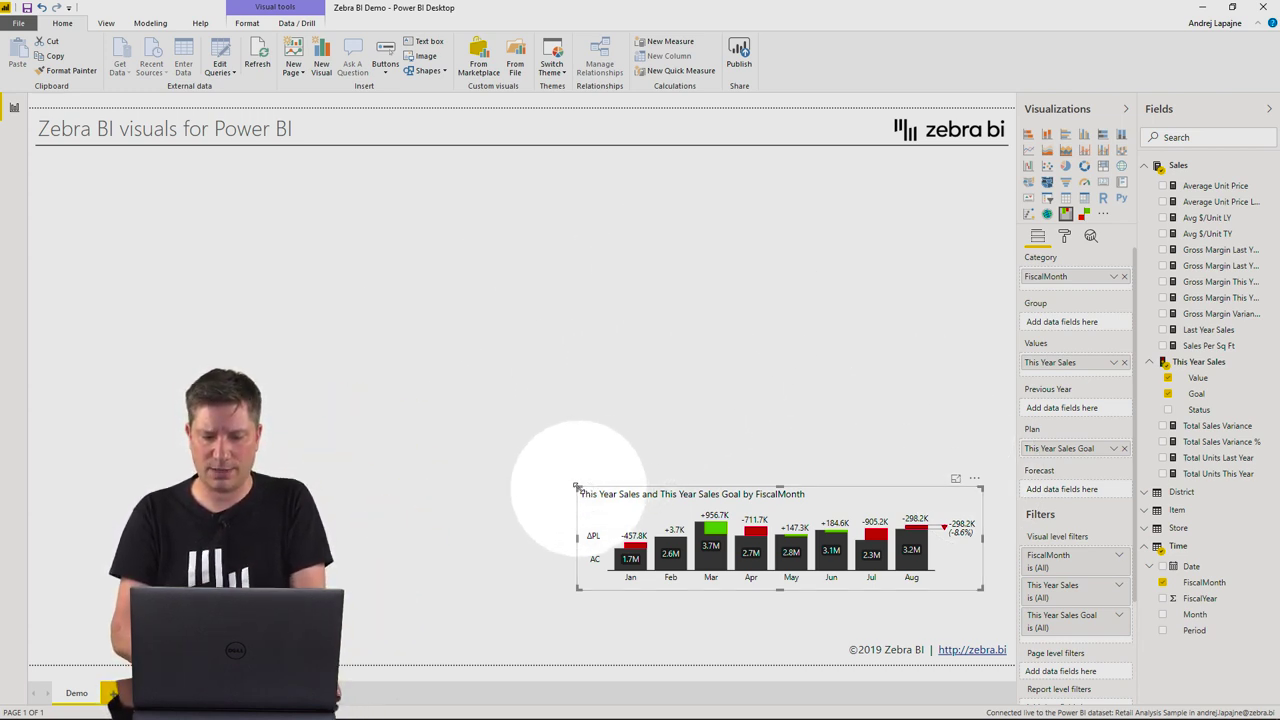
Step: Narrow the column chart and extend it upward until percentage variances, absolute variances and actuals are drawn in three separate rows
drag(576, 487, 647, 475)
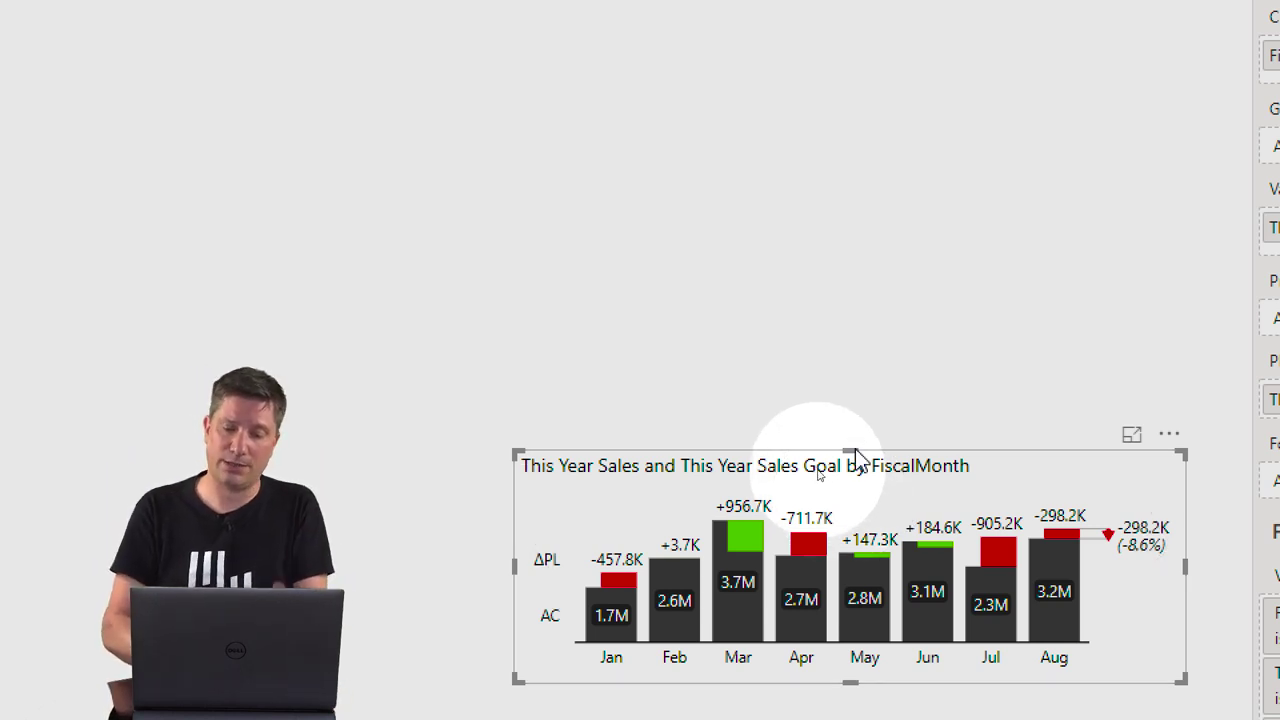
drag(855, 452, 857, 240)
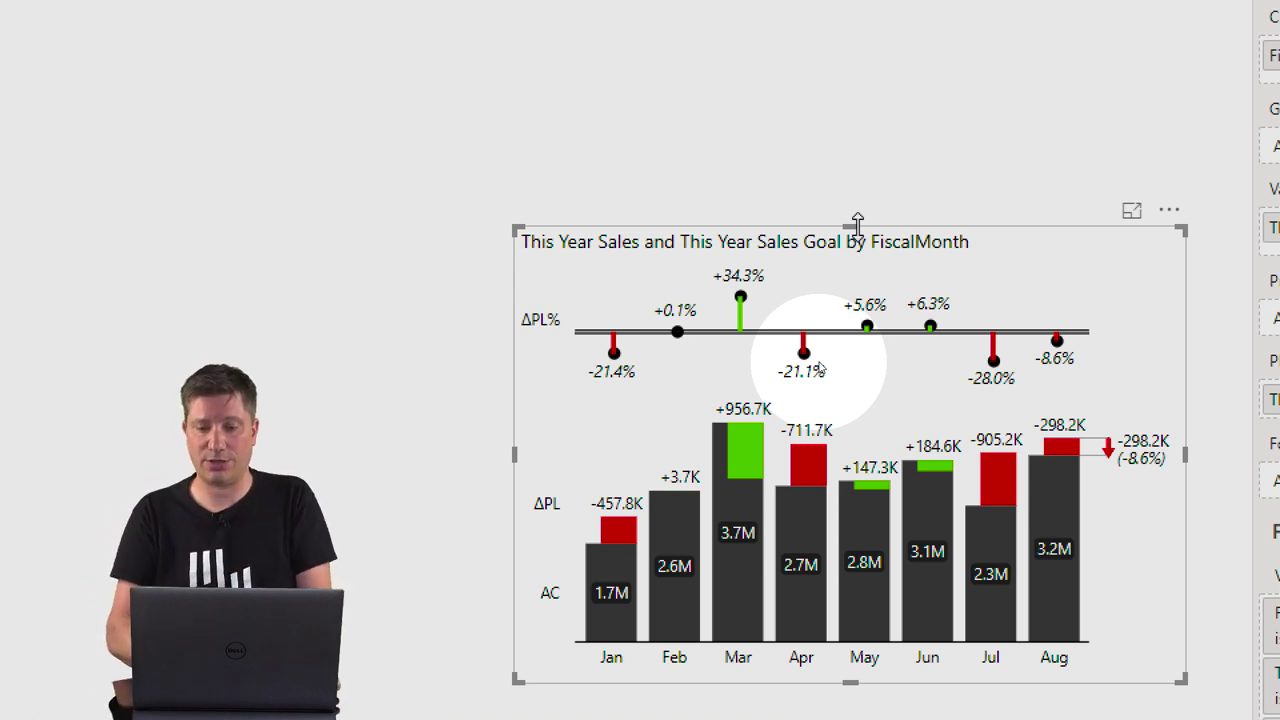
drag(858, 222, 863, 100)
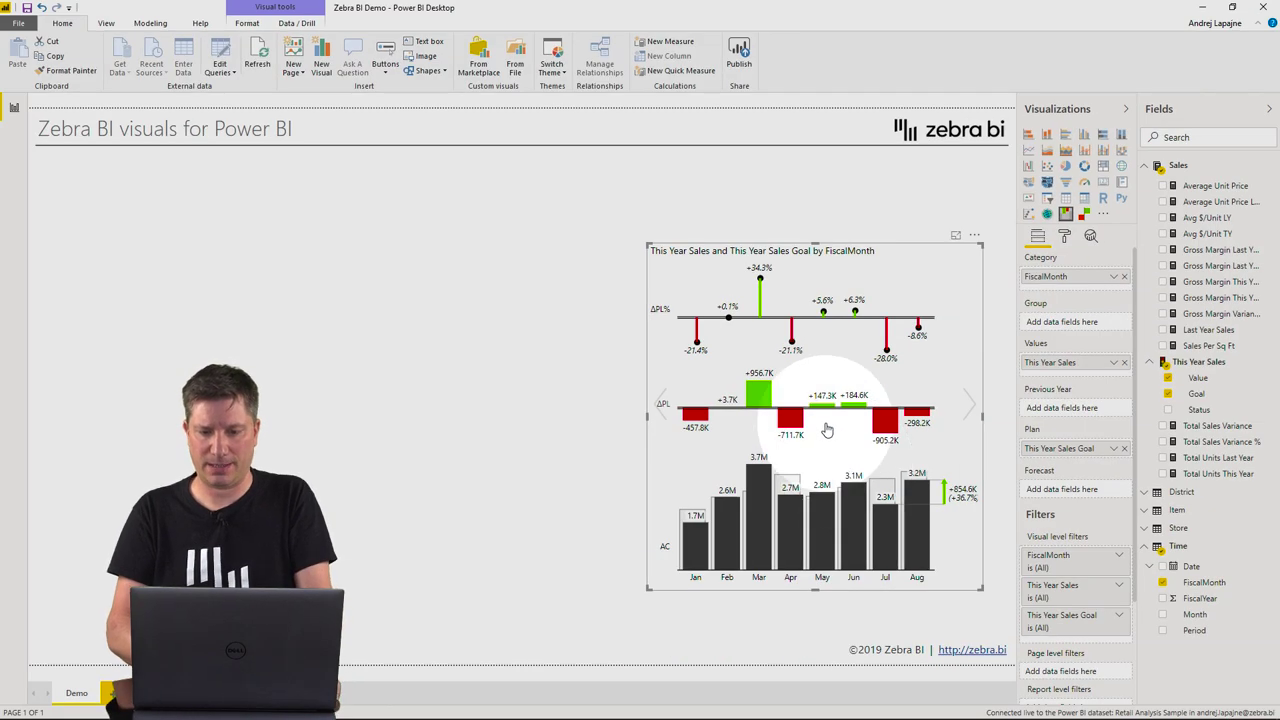
drag(806, 243, 812, 232)
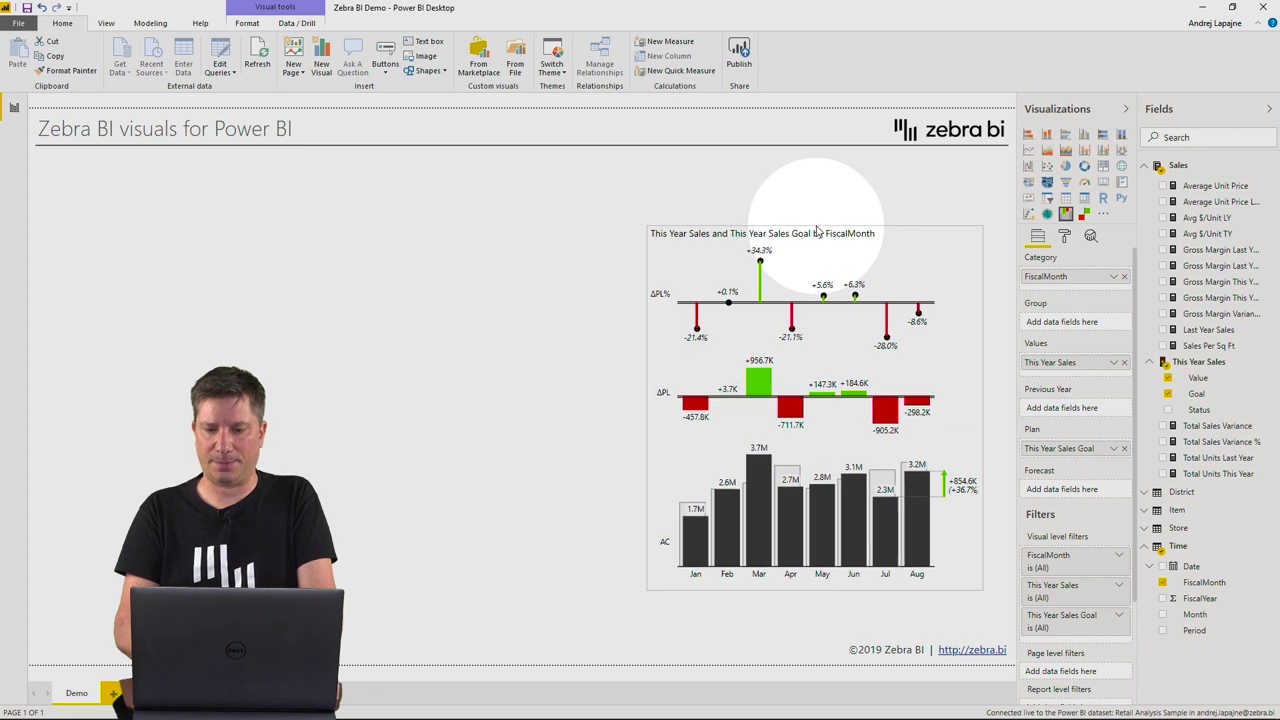
Step: Highlight January across all three rows of the chart to inspect its sales, goal and variance values
click(696, 527)
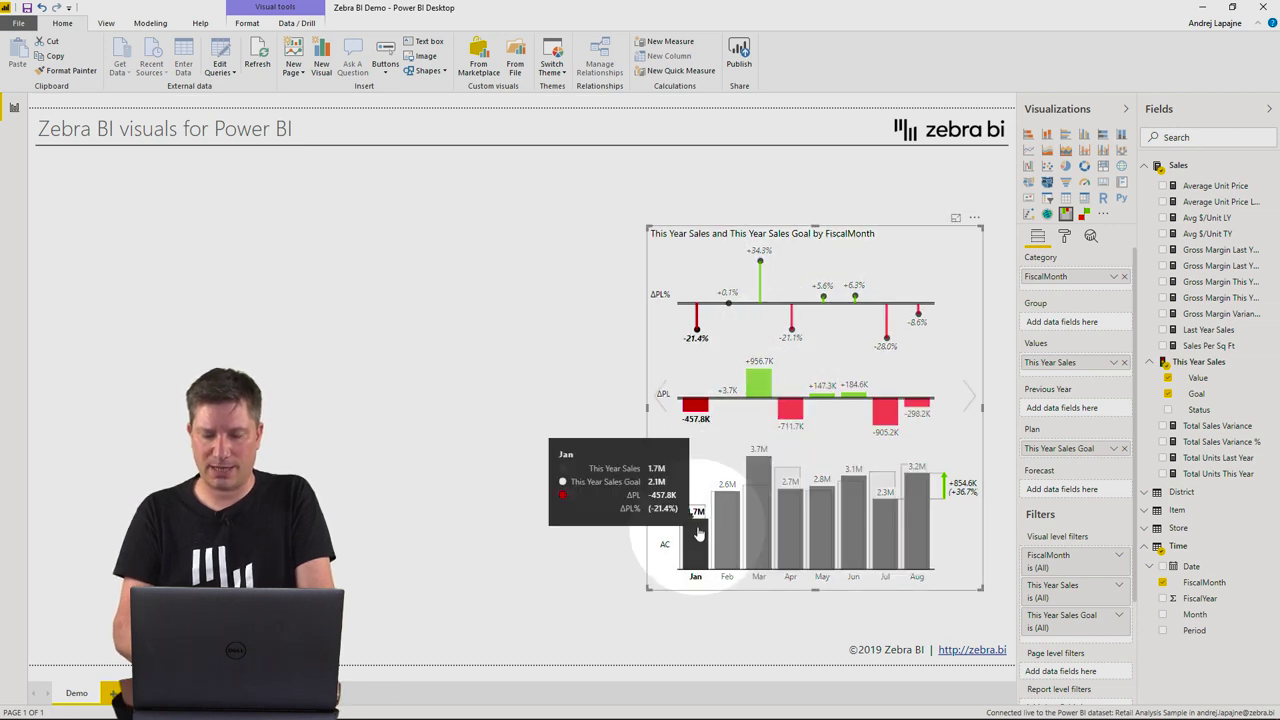
click(696, 532)
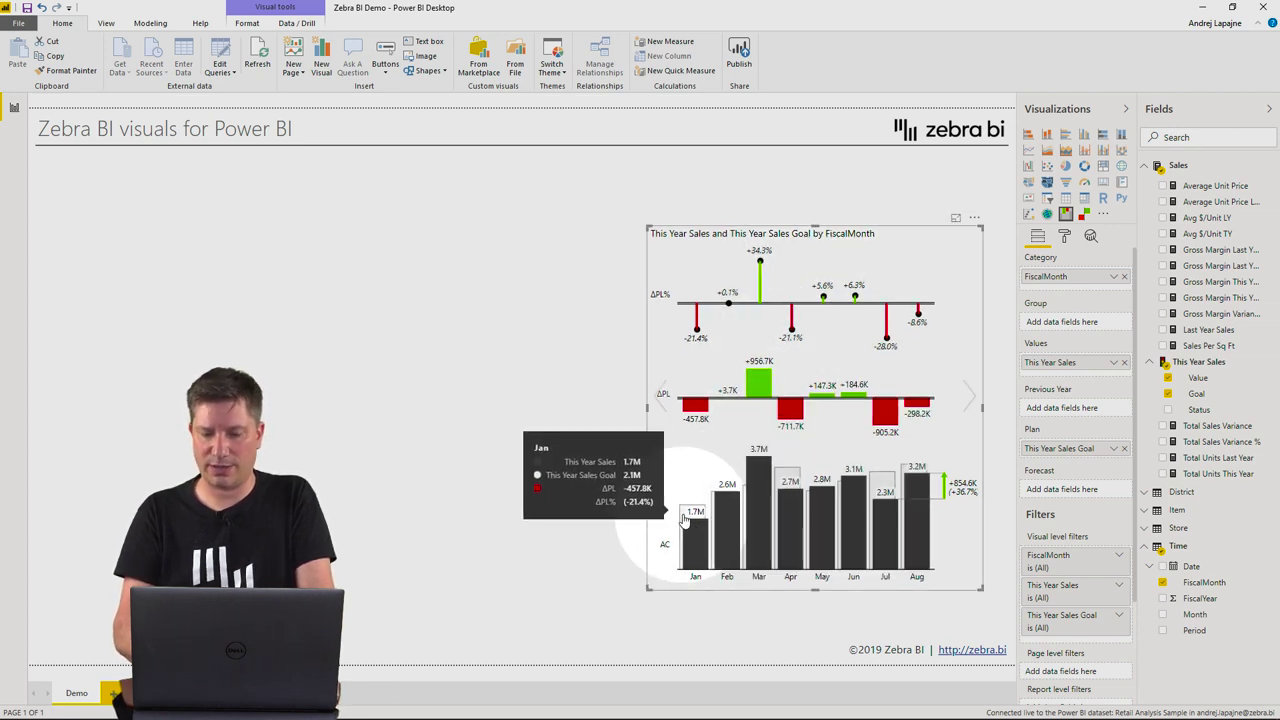
click(696, 532)
click(696, 532)
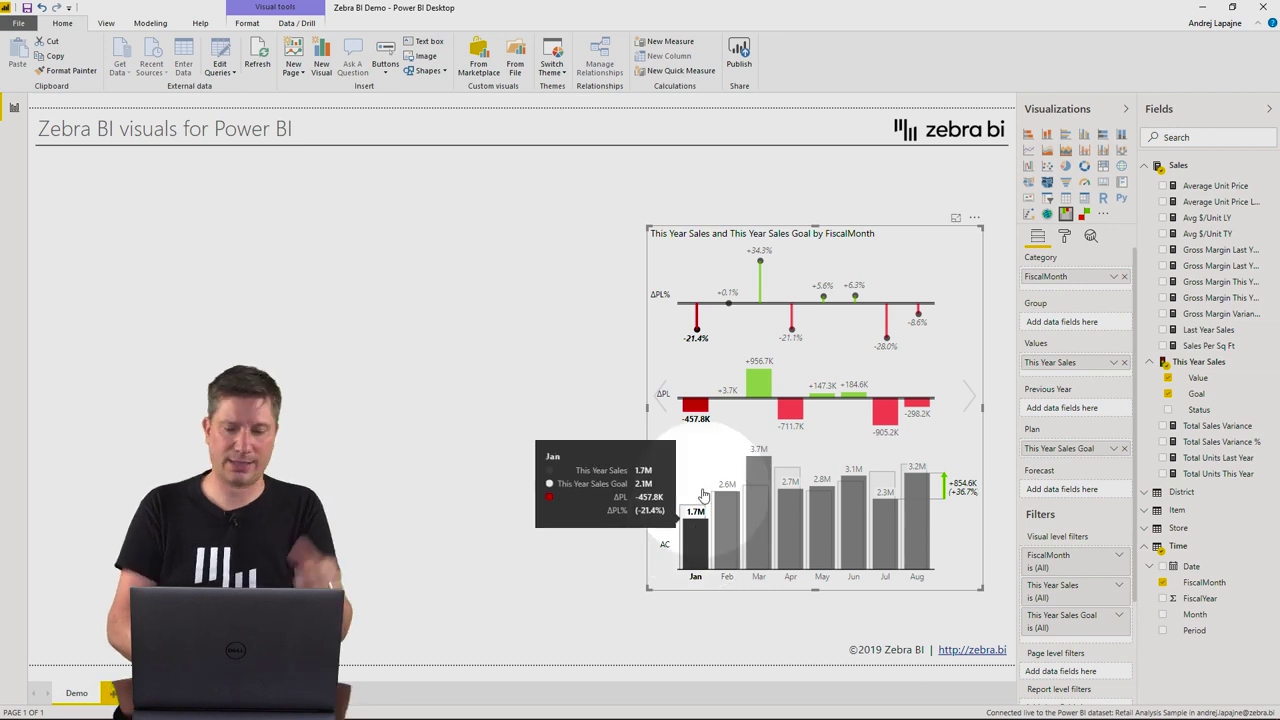
click(697, 419)
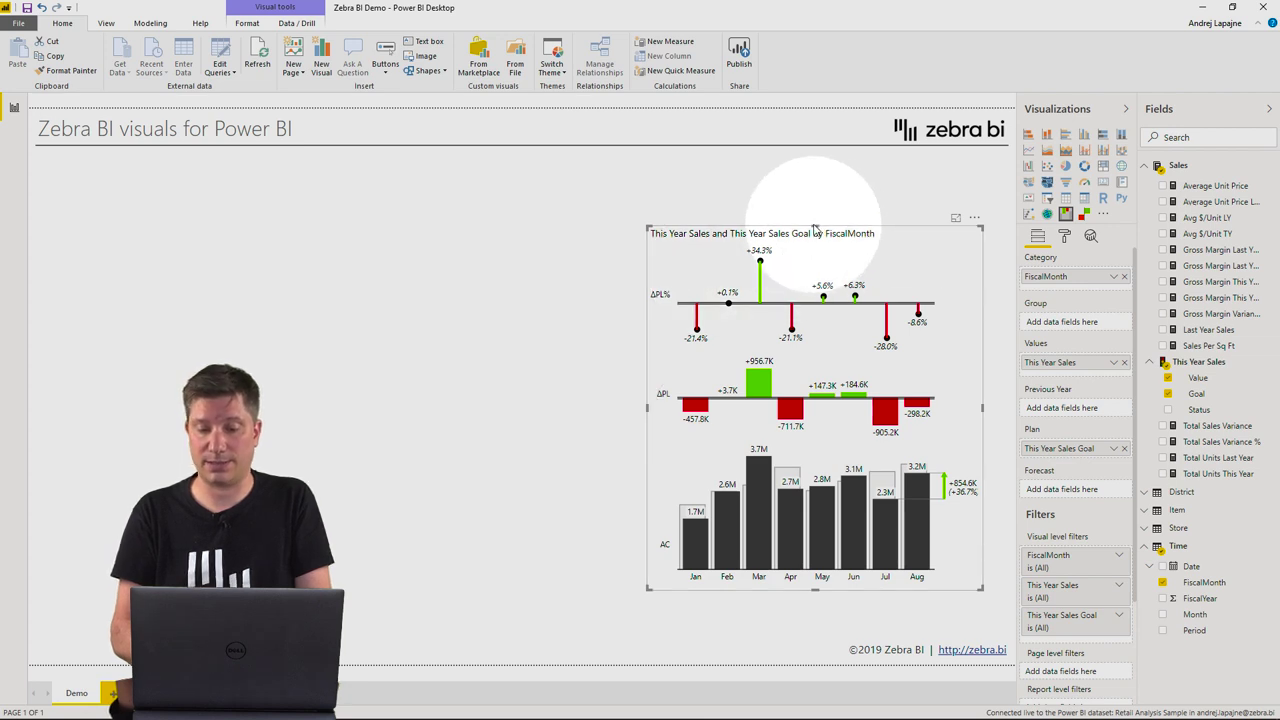
Step: Extend the chart slightly upward, move it into the left half of the page and switch it to the waterfall layout
drag(814, 224, 838, 212)
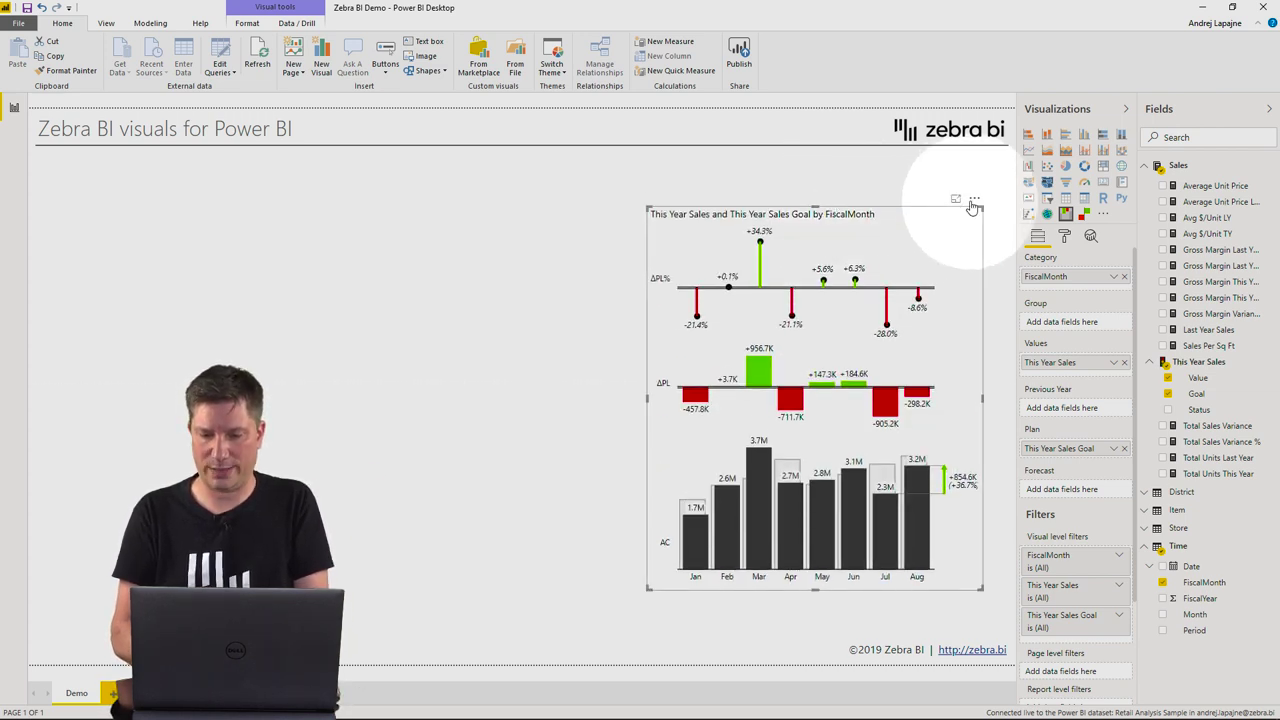
drag(957, 200, 574, 191)
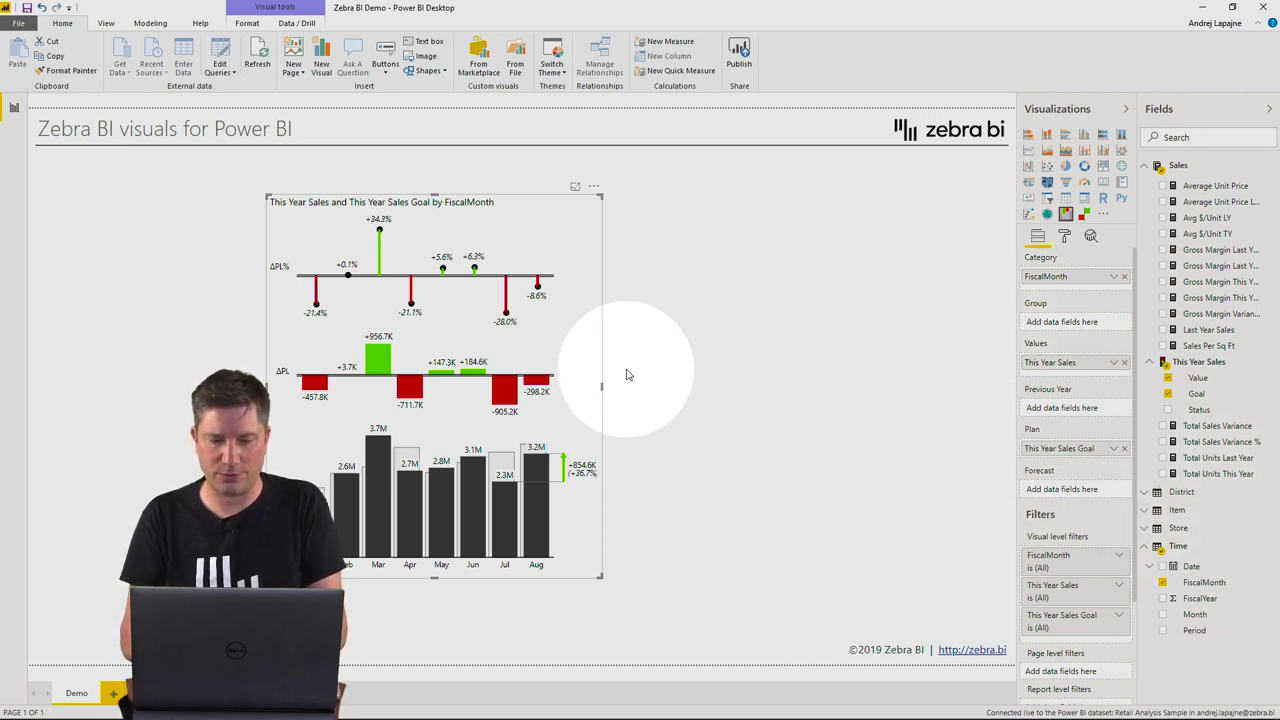
click(283, 373)
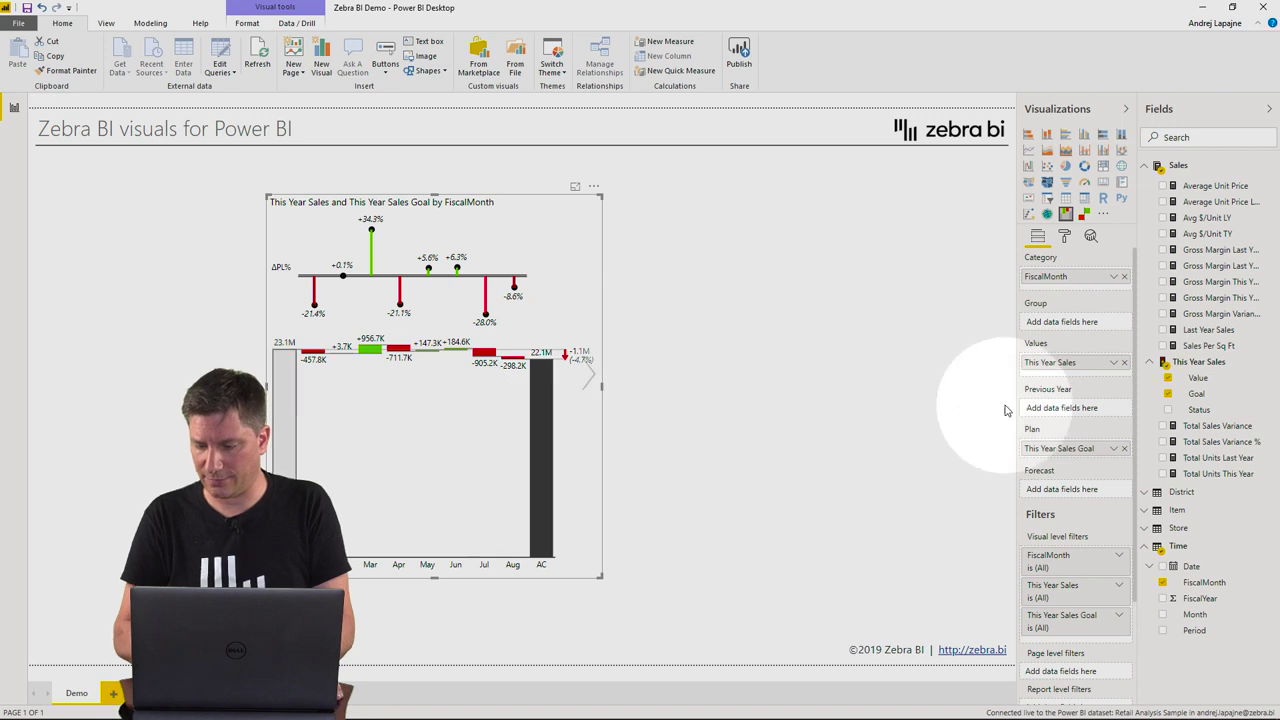
Step: Group the chart by the Item table's Category field and enlarge it until all small multiples fit in three columns without scrolling
click(1145, 512)
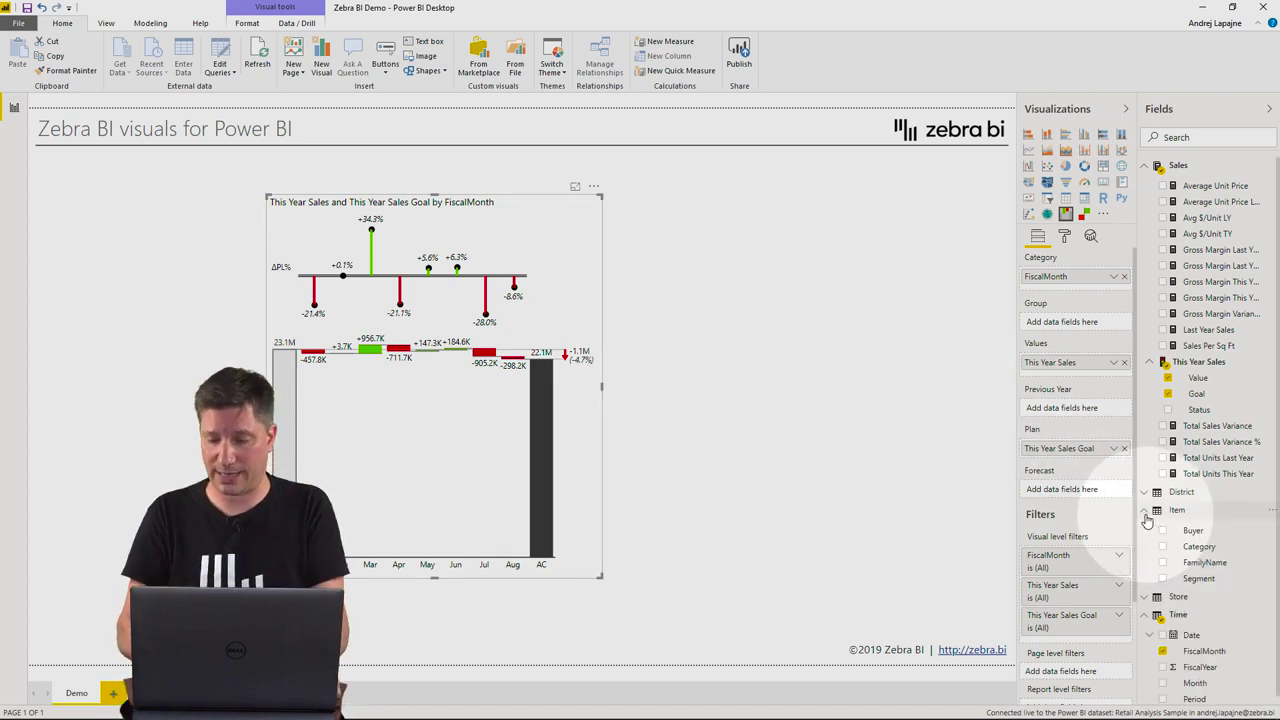
click(1163, 547)
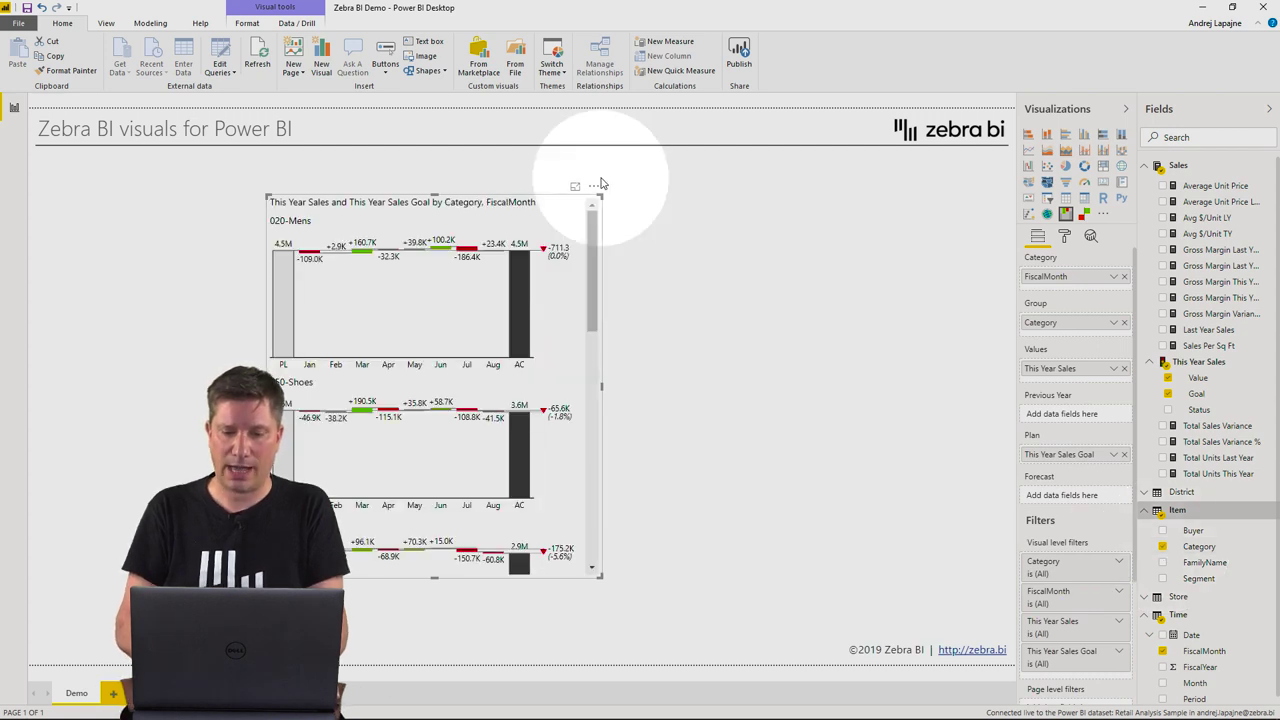
drag(537, 180, 468, 165)
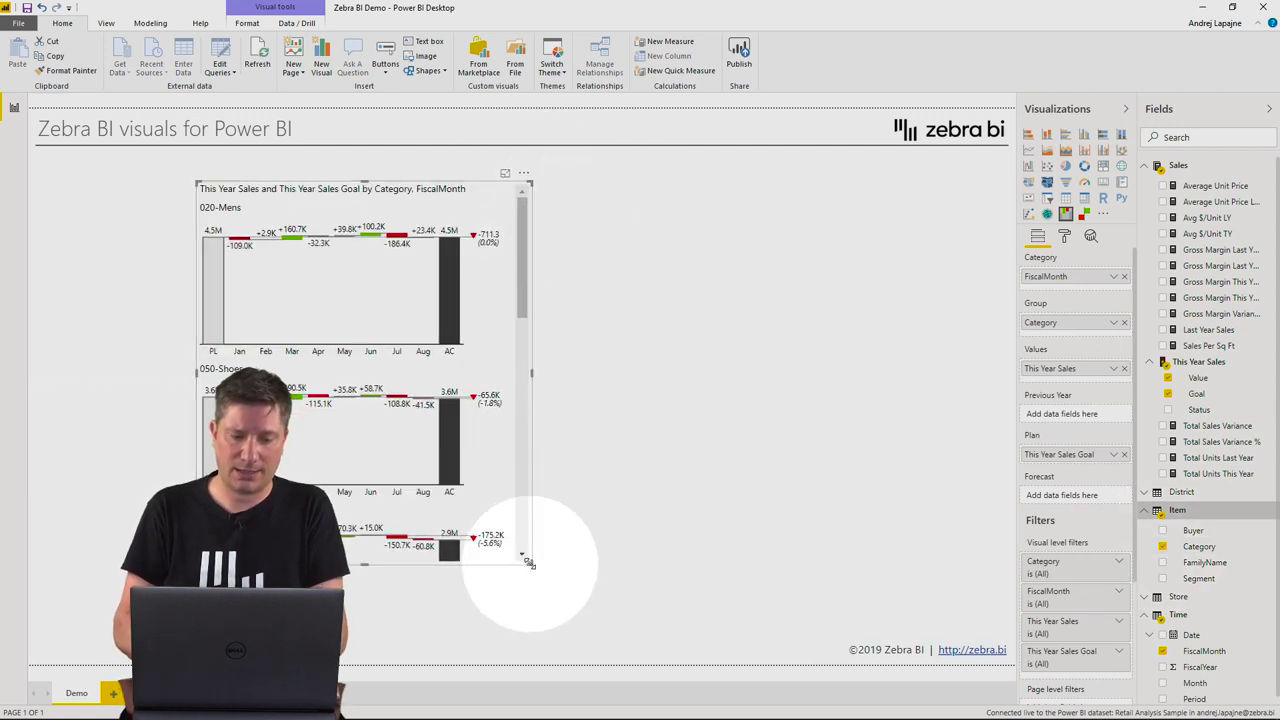
drag(529, 565, 957, 609)
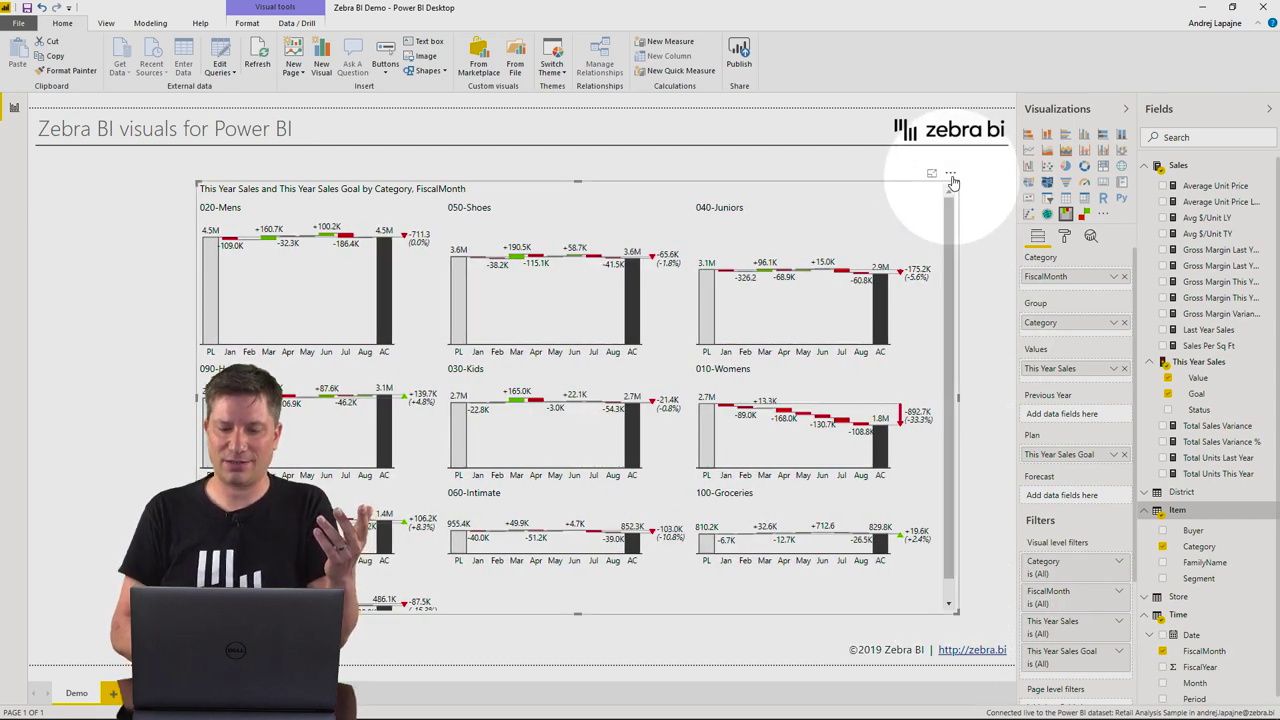
scroll(950, 190, down, 1)
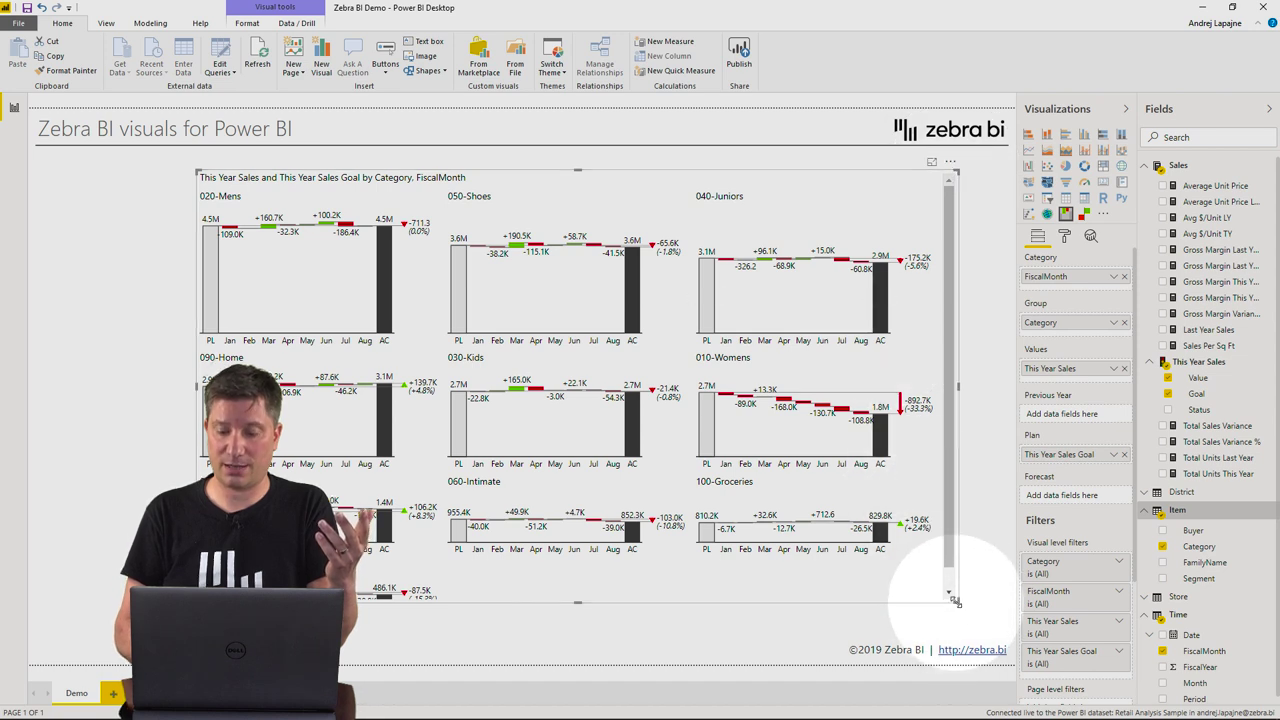
drag(960, 606, 984, 634)
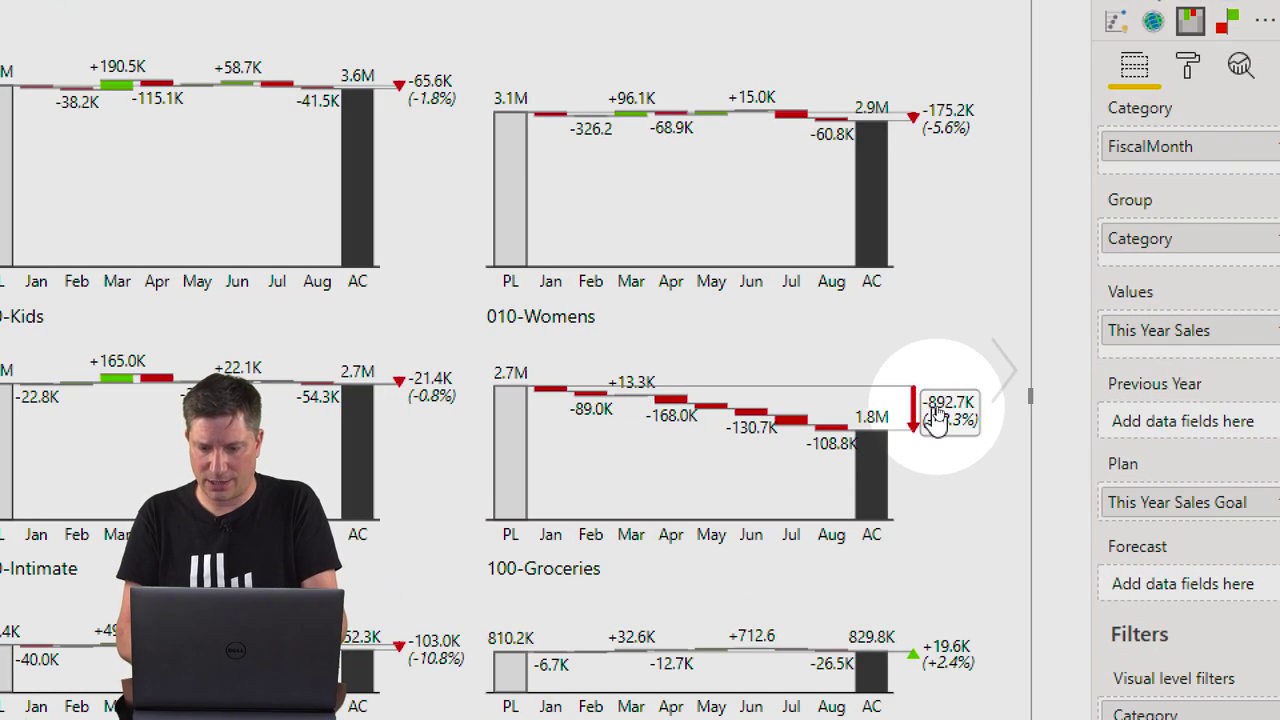
Step: Show only percentages in the total variance labels of the small multiples
click(934, 415)
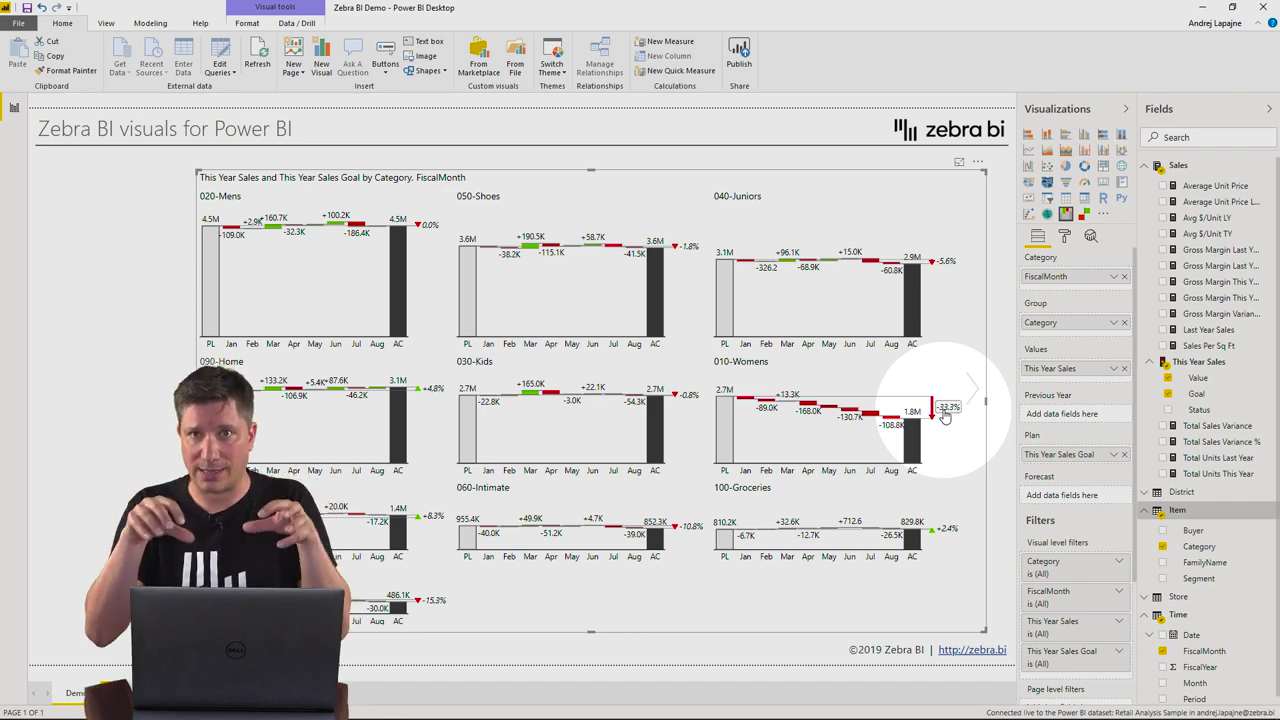
Step: Cycle the small multiples through the column, area and line layouts back to the waterfall, and toggle the axis break on the total columns
click(976, 390)
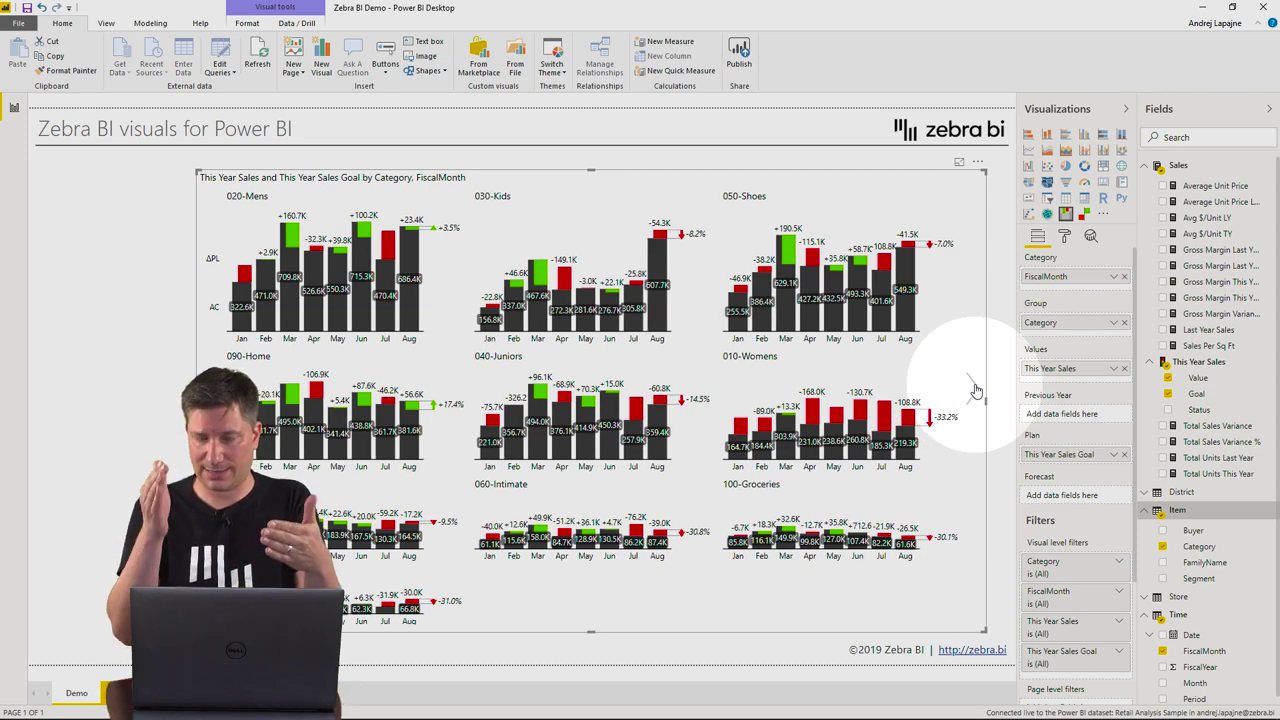
click(976, 390)
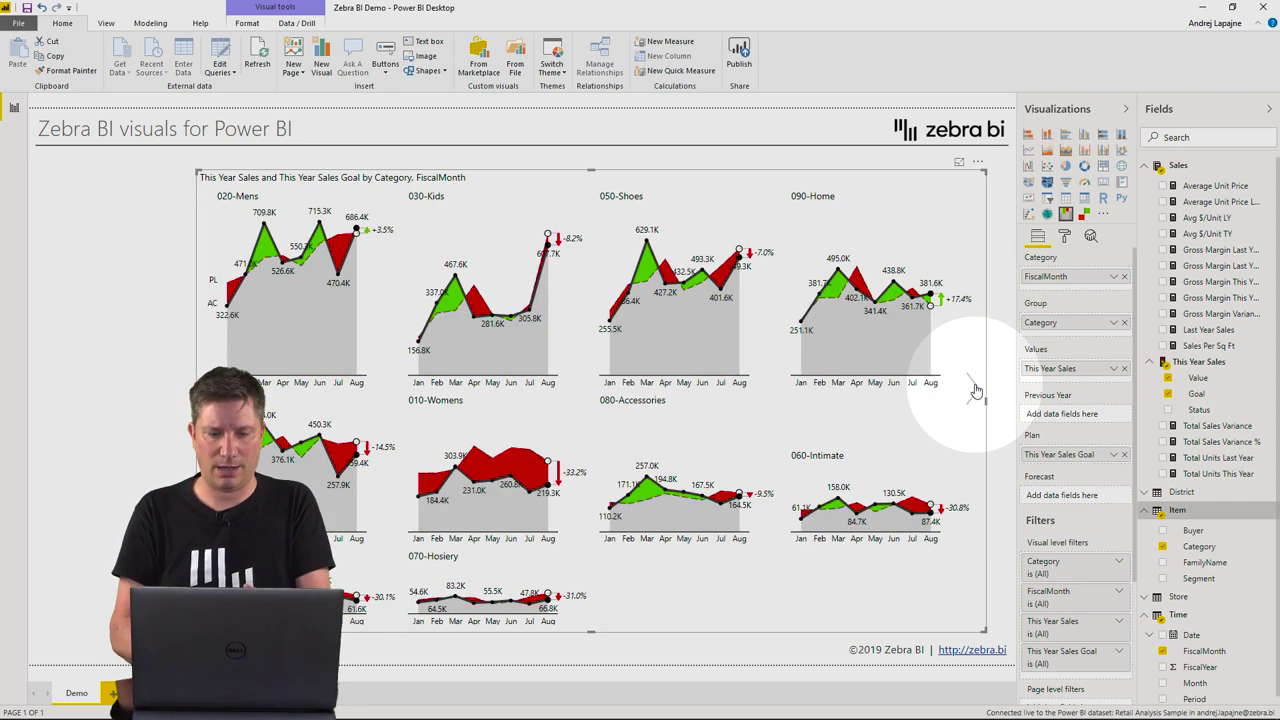
click(976, 390)
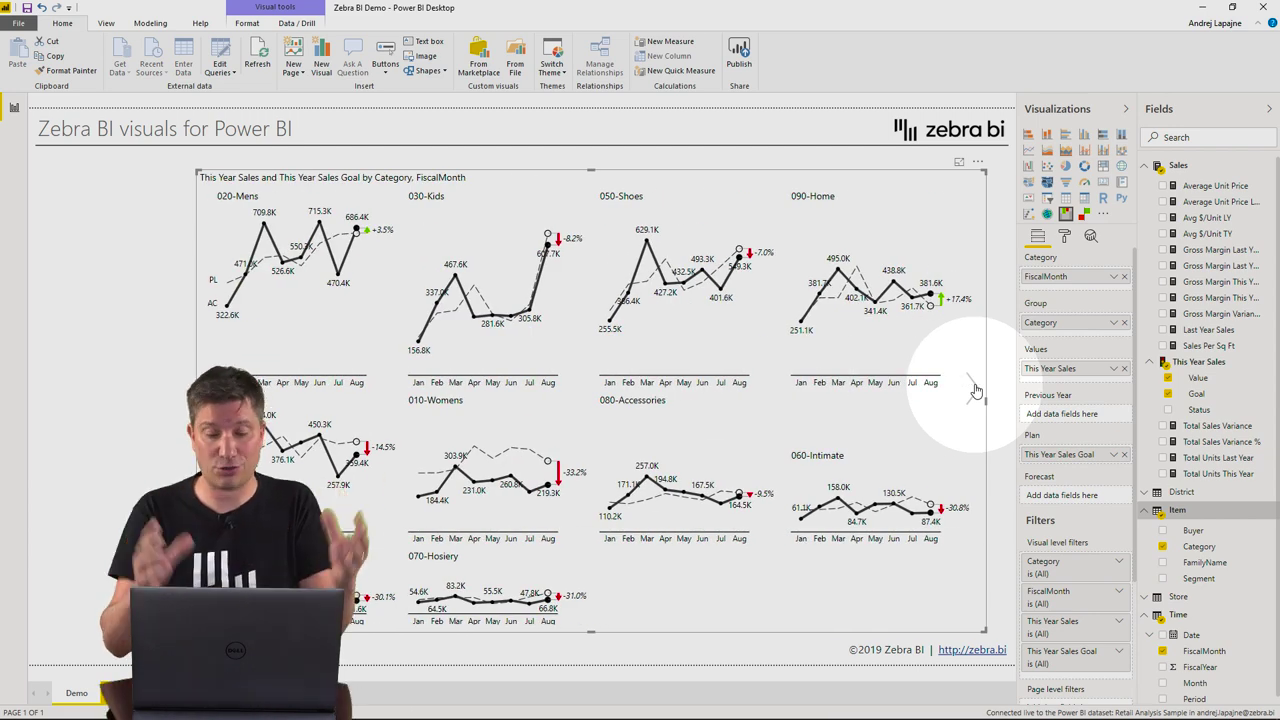
click(976, 390)
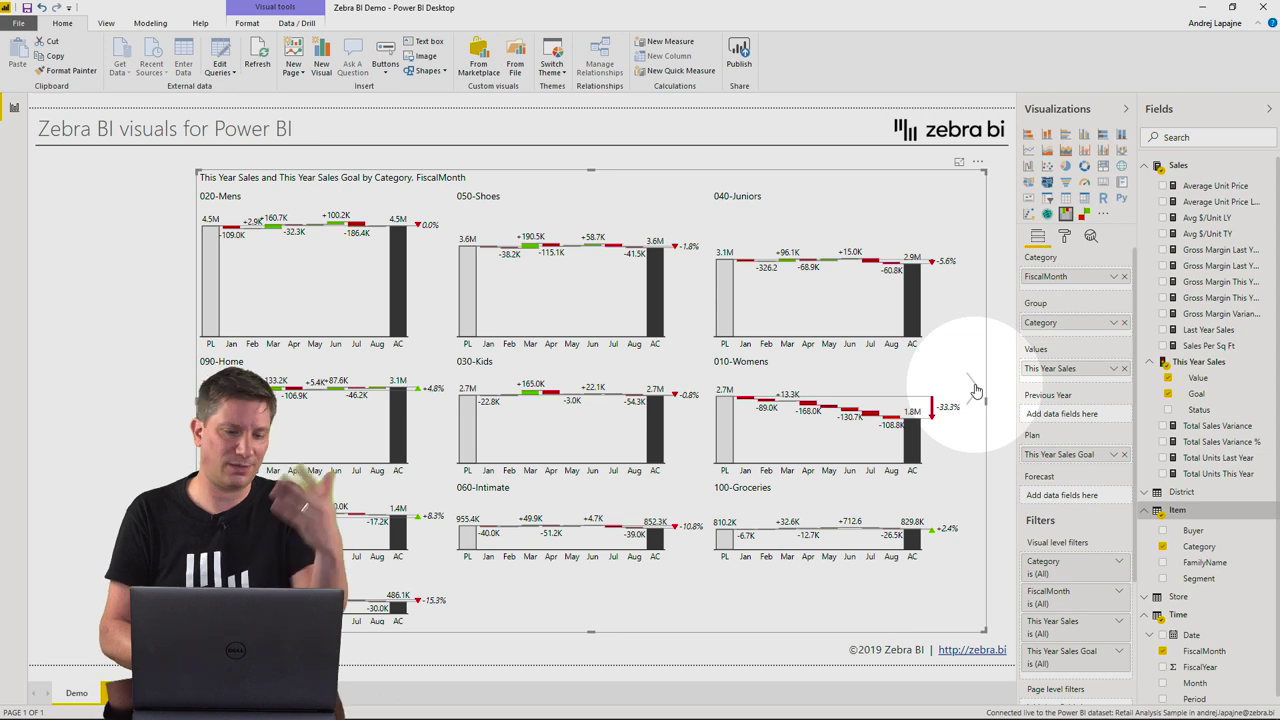
click(726, 303)
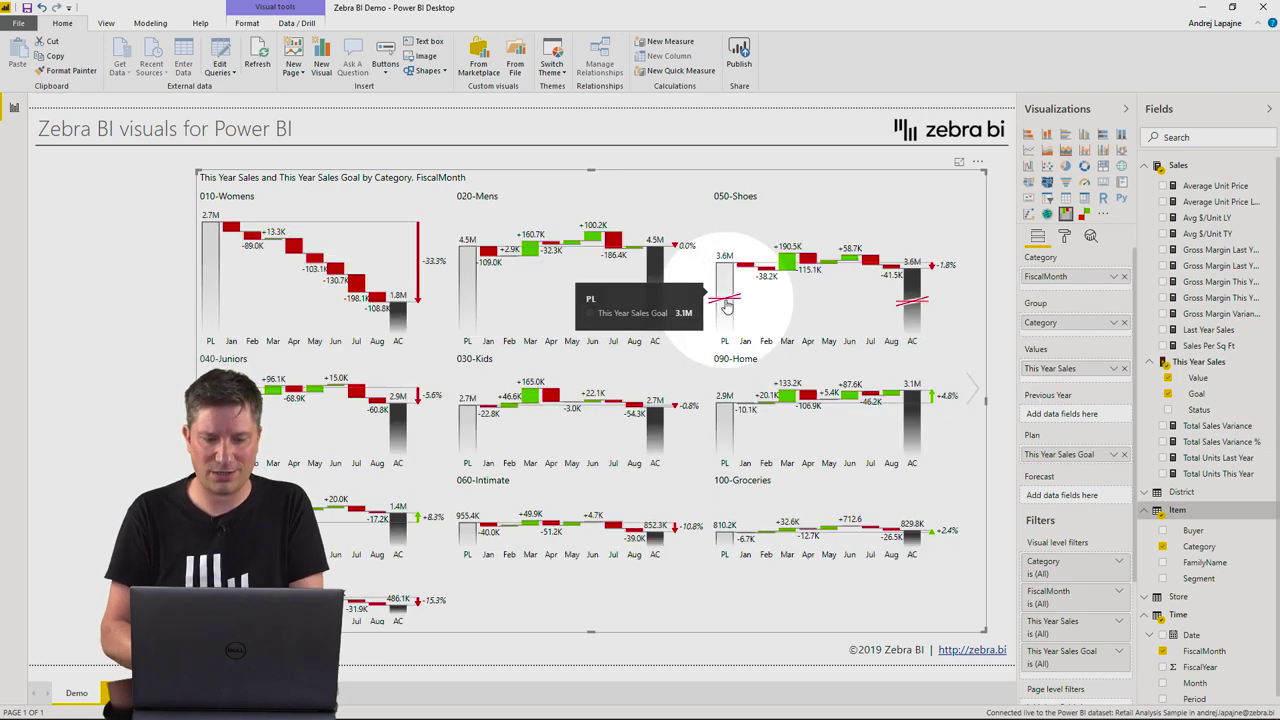
click(725, 303)
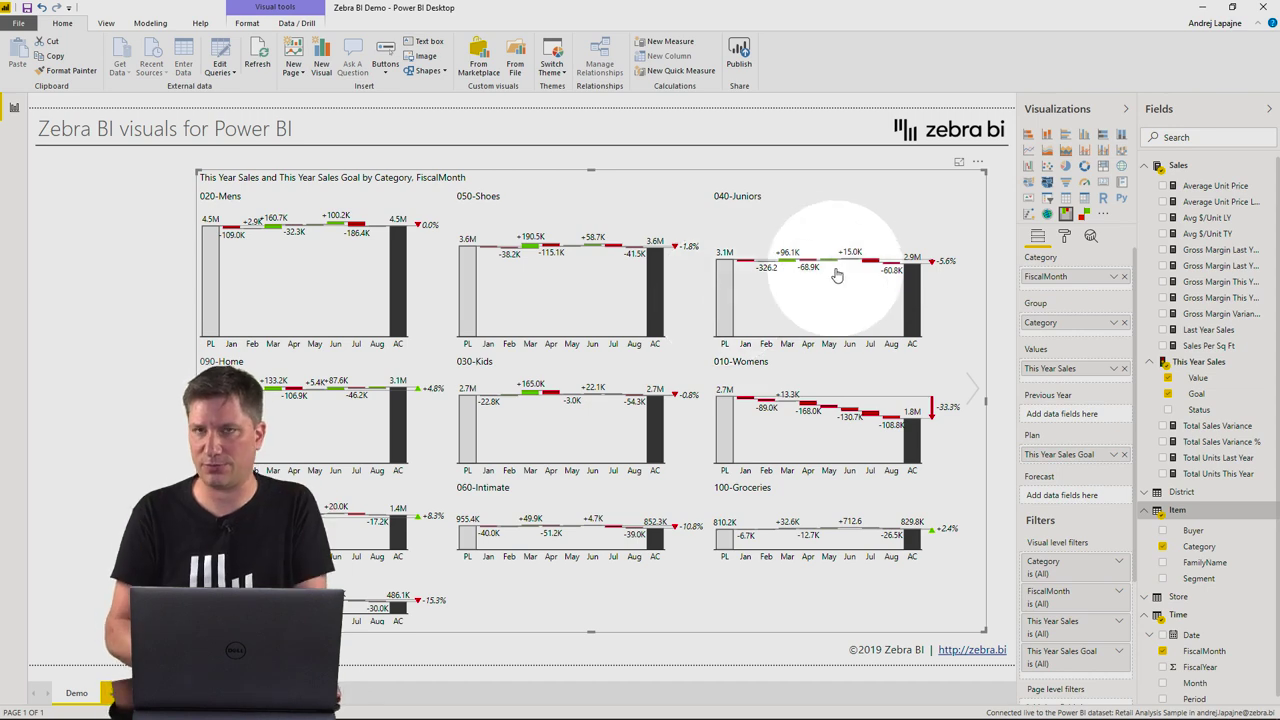
Step: Move the small multiples chart to the page's left edge and narrow it to a single column of waterfalls
drag(978, 166, 817, 162)
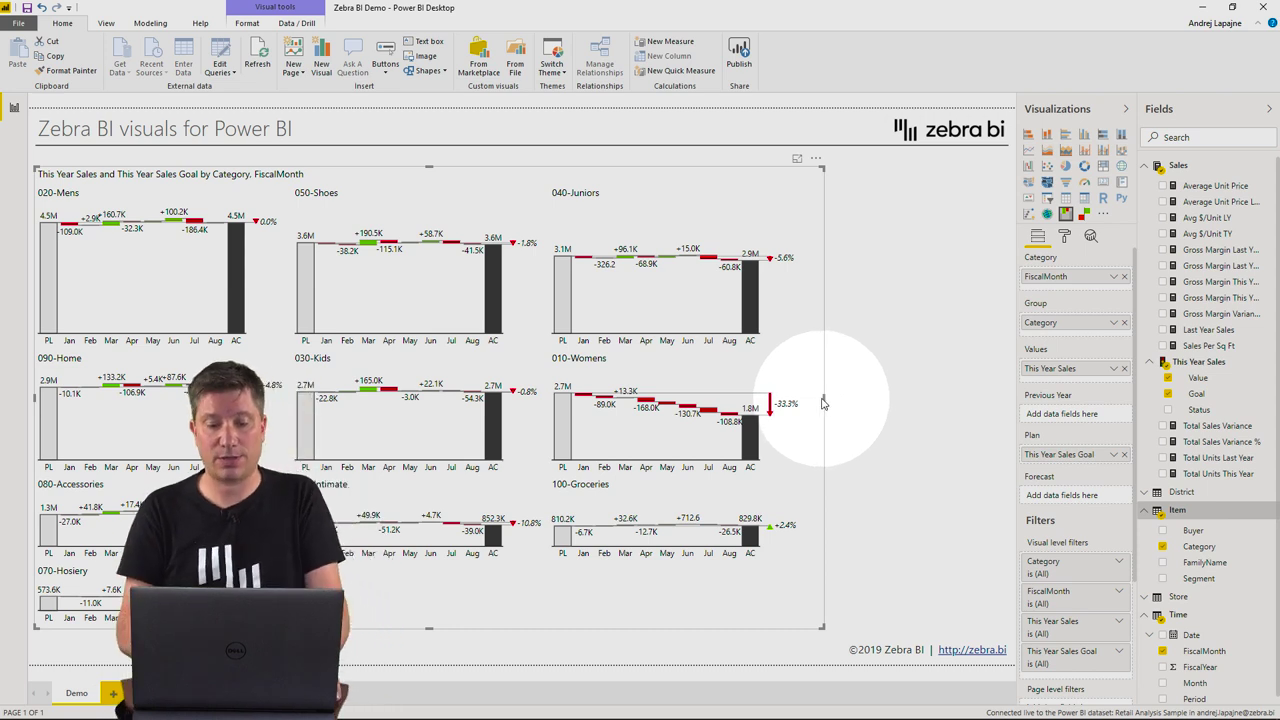
drag(822, 403, 360, 429)
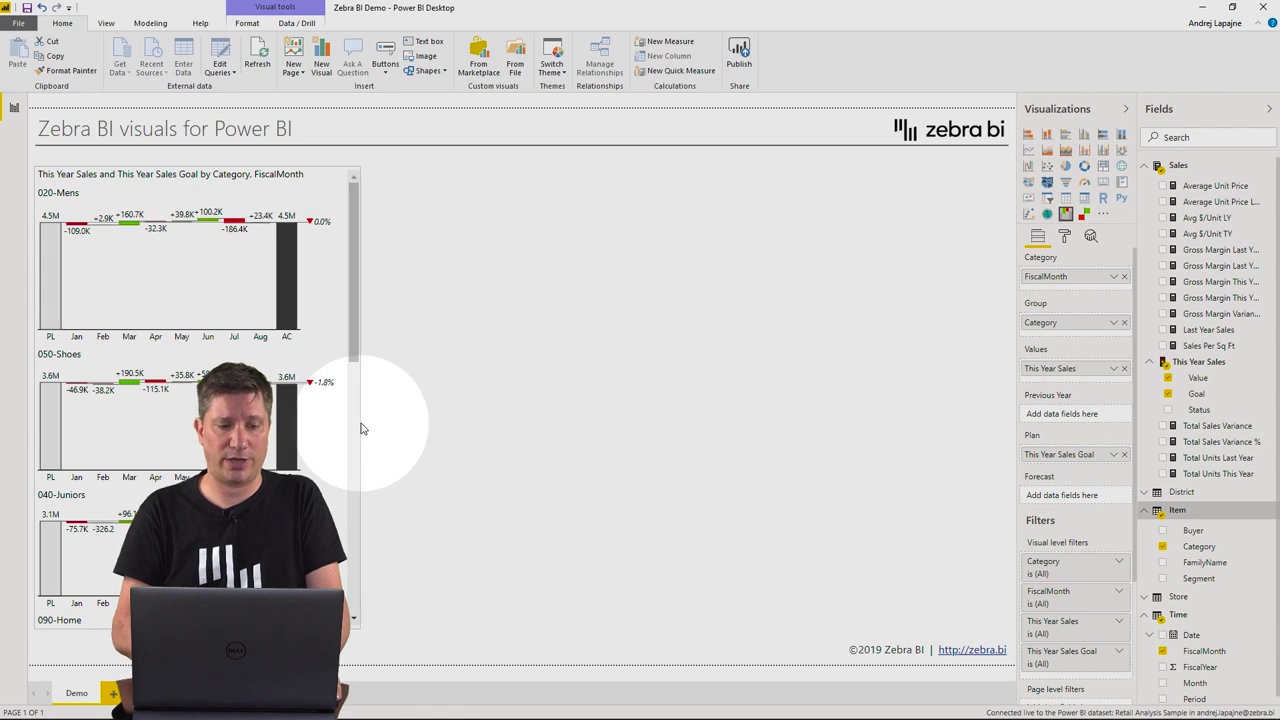
Step: Insert a Zebra BI PowerTables visual, shrink it and place it in the empty area beside the waterfall chart
click(589, 361)
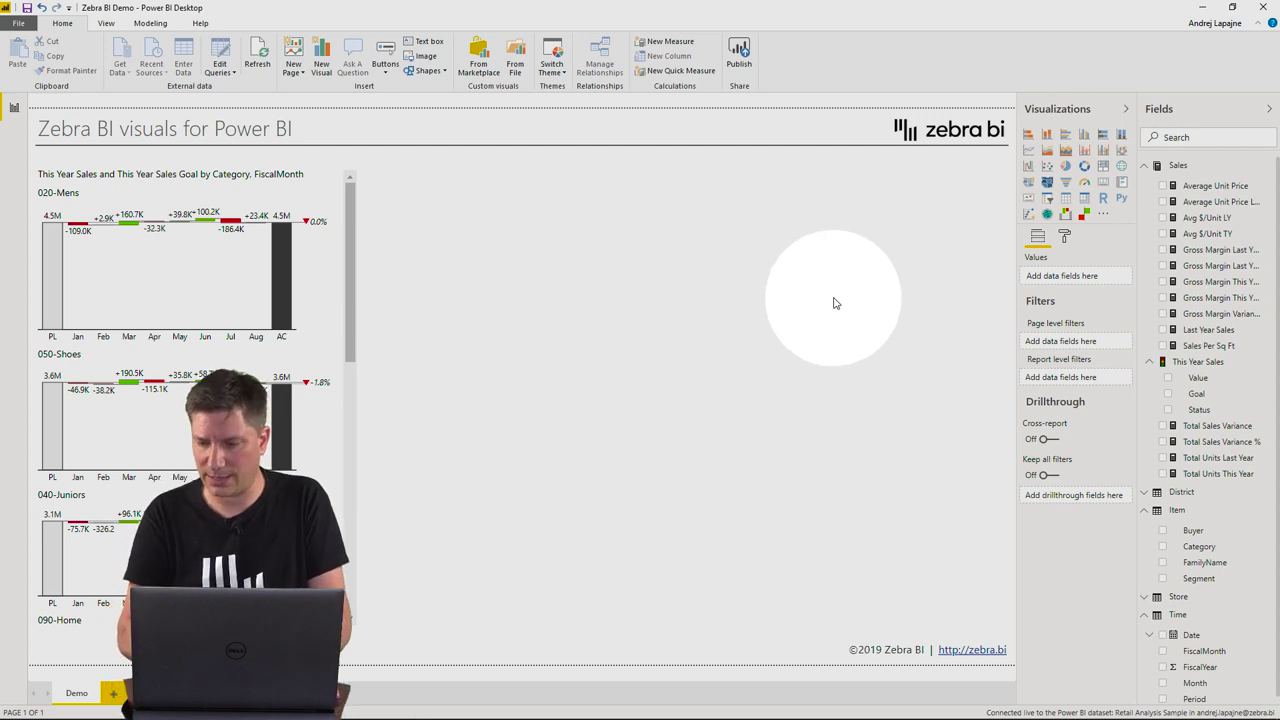
click(1084, 214)
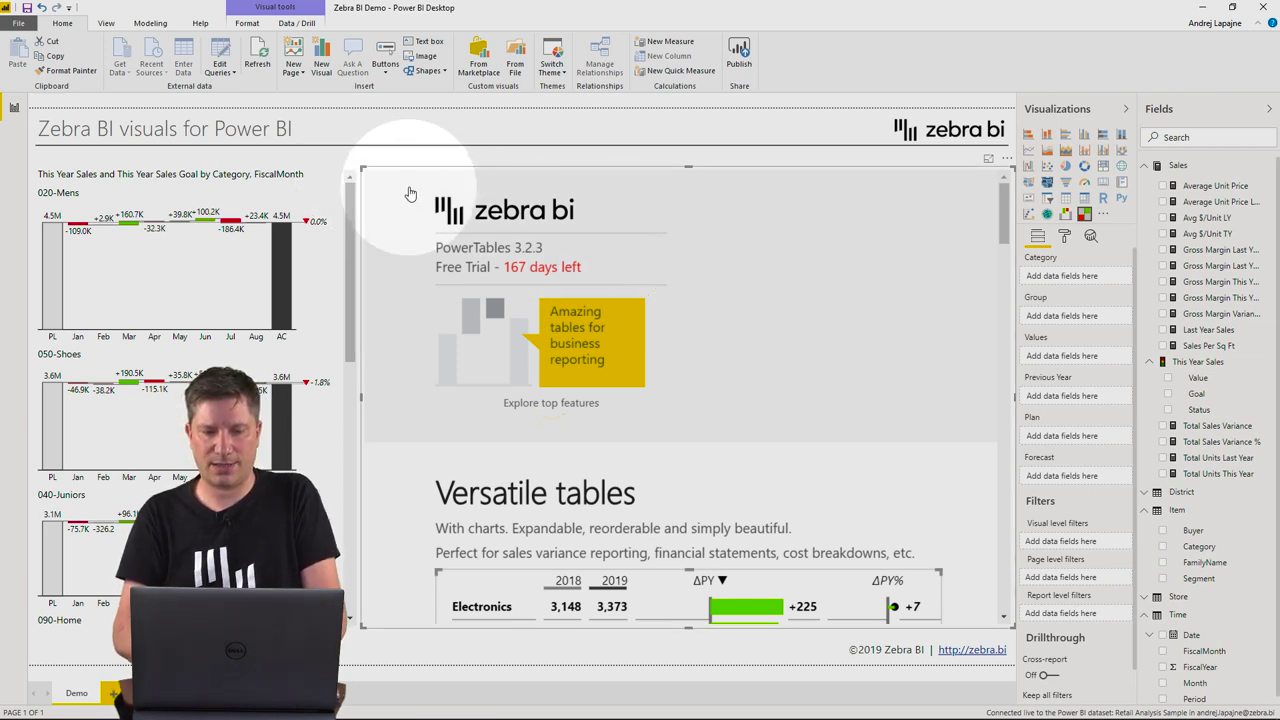
drag(362, 167, 750, 298)
drag(714, 370, 686, 399)
drag(1006, 396, 880, 200)
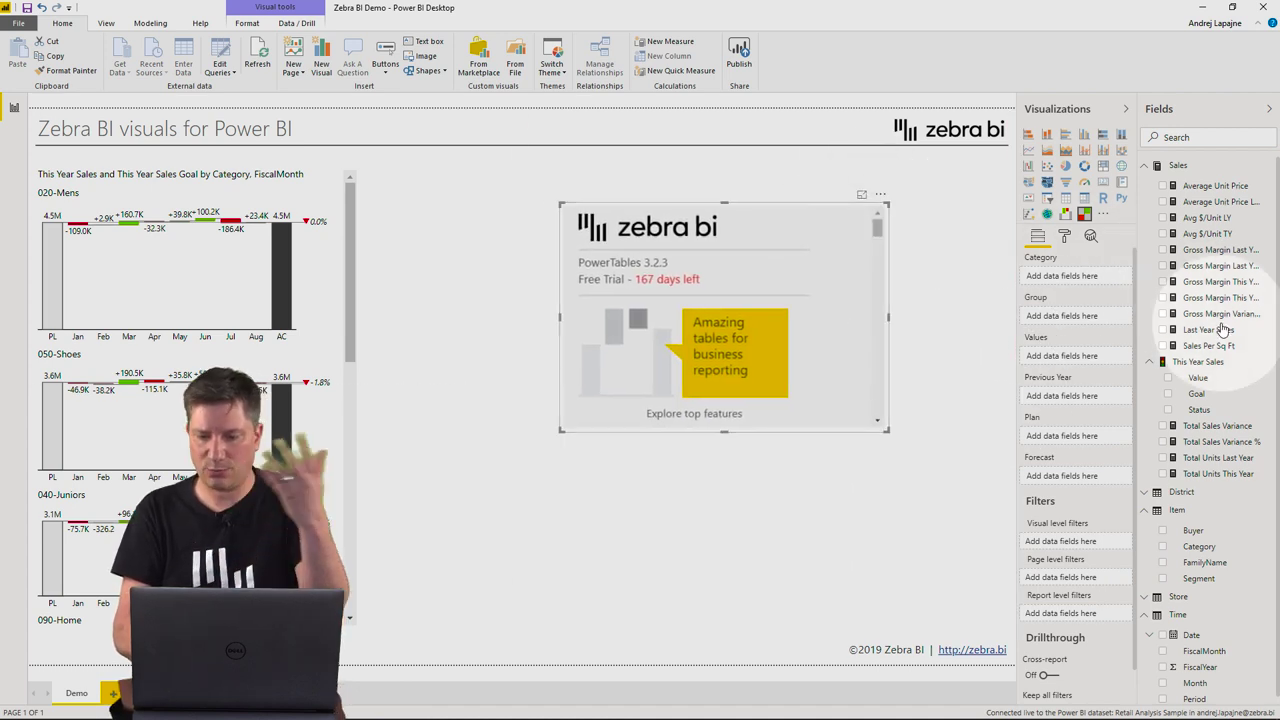
Step: Fill the table with This Year Sales as values, its Goal as plan and the Item table's Category as rows
click(1166, 379)
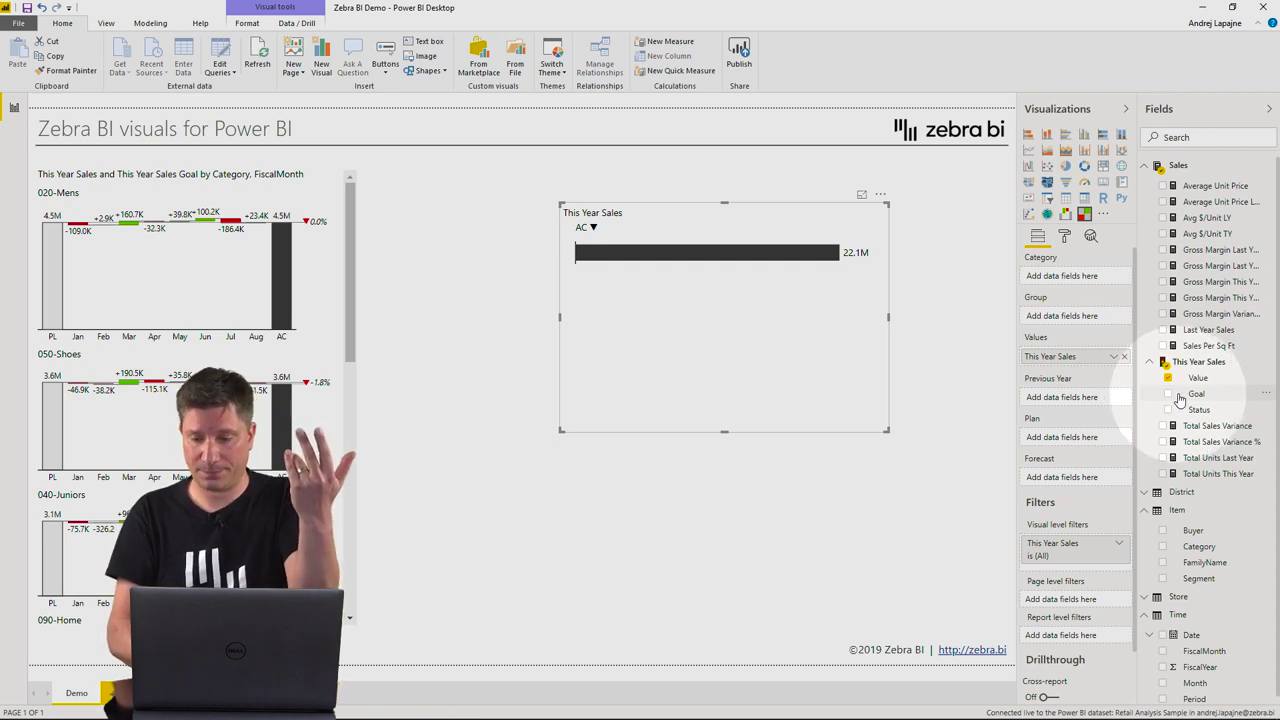
drag(1168, 398, 1080, 440)
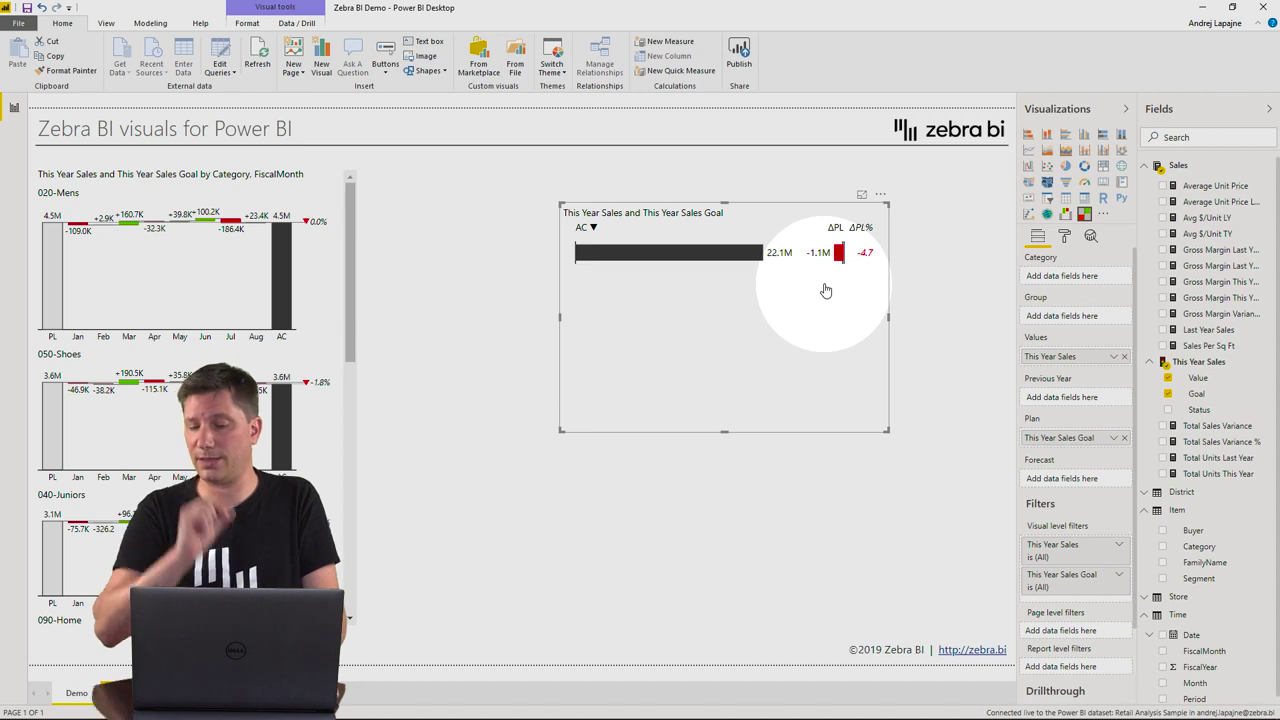
mouse_move(864, 259)
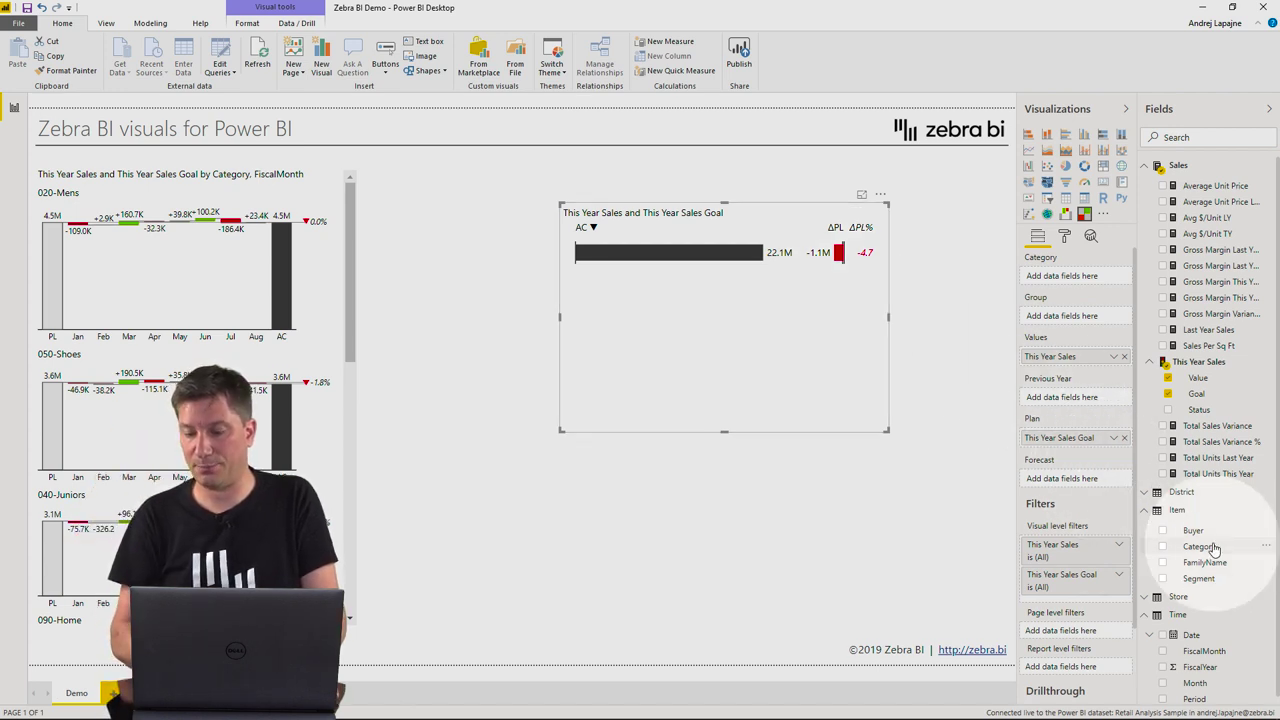
click(1163, 547)
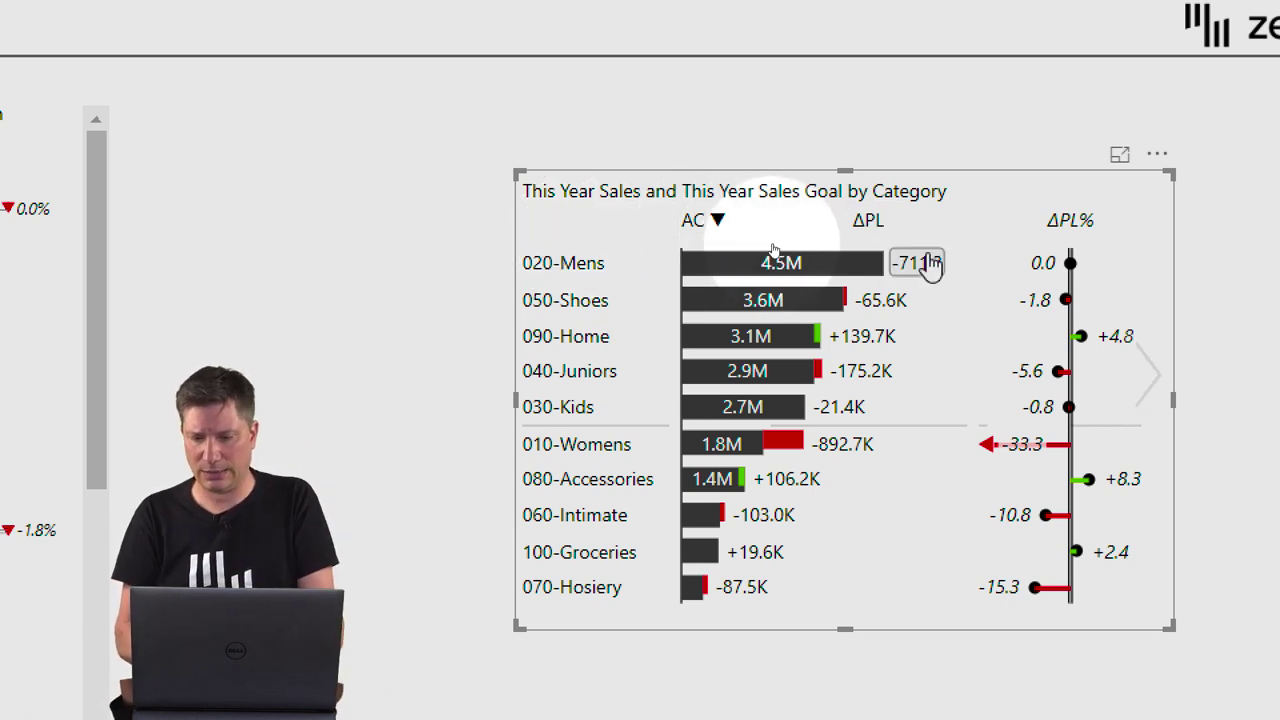
Step: Inspect the 010-Womens row's sales, goal and variance values, including its outlier percentage marker
click(1010, 265)
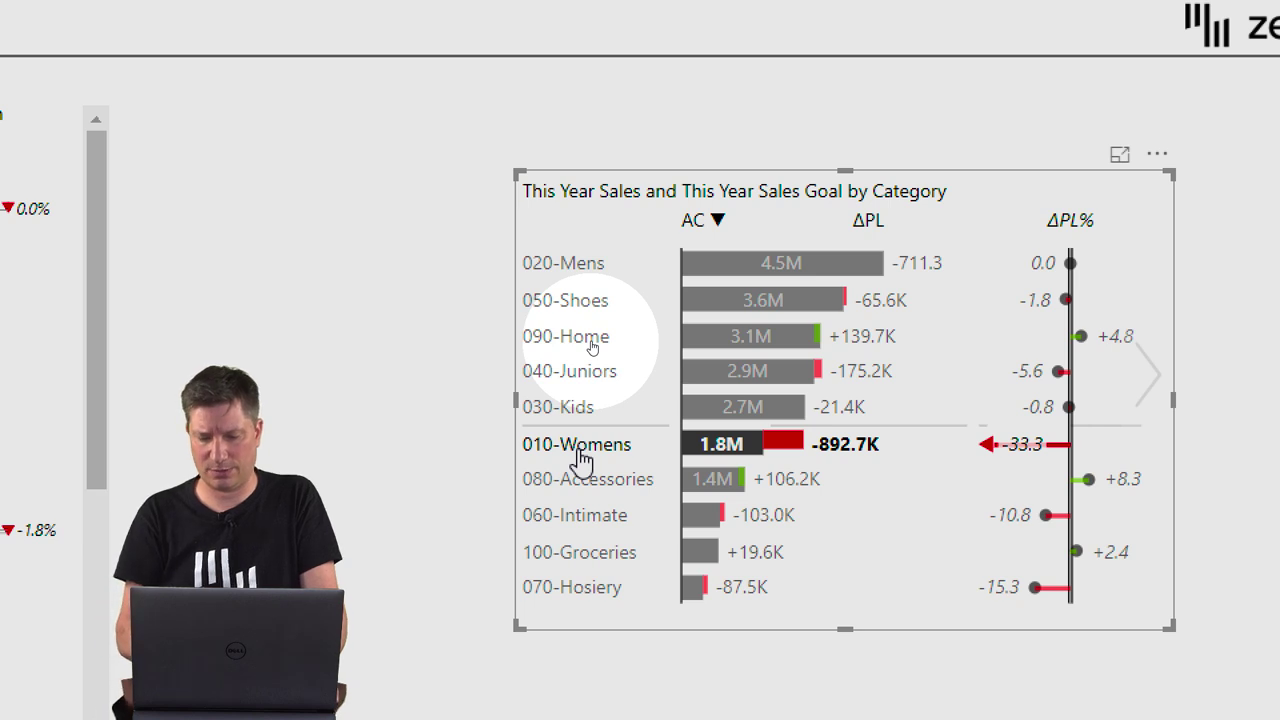
mouse_move(720, 462)
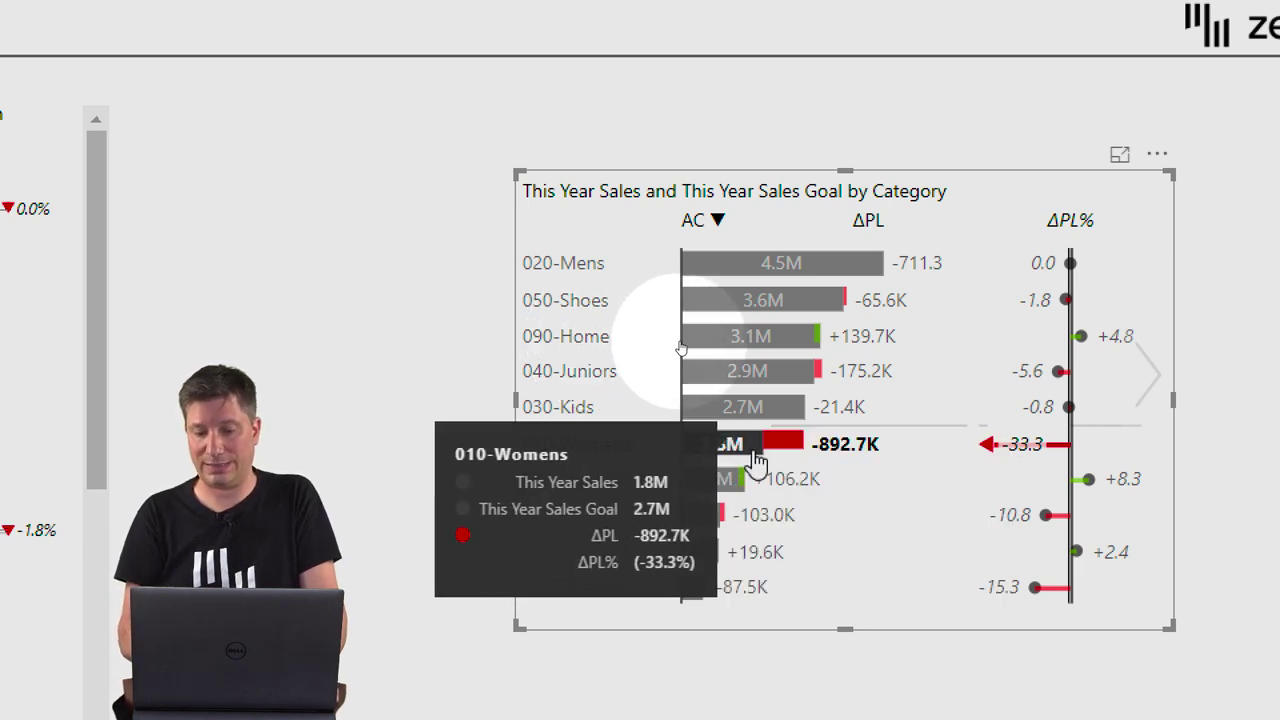
click(845, 450)
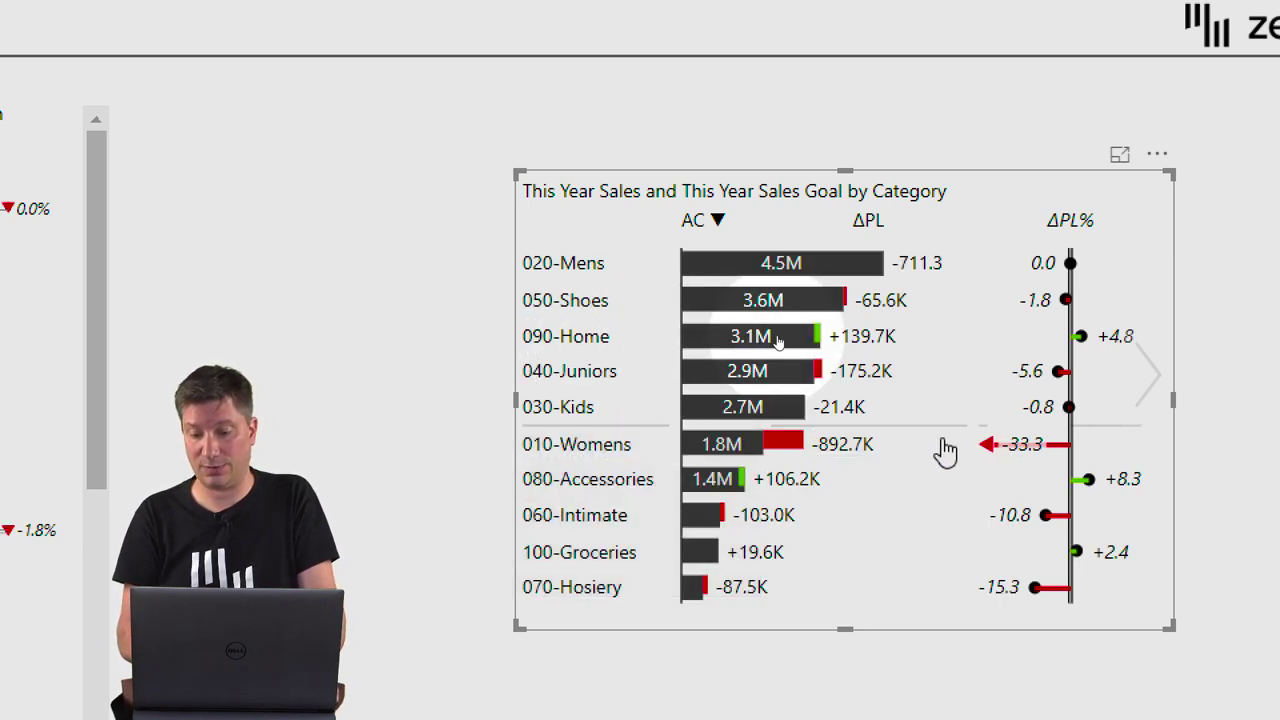
click(1027, 462)
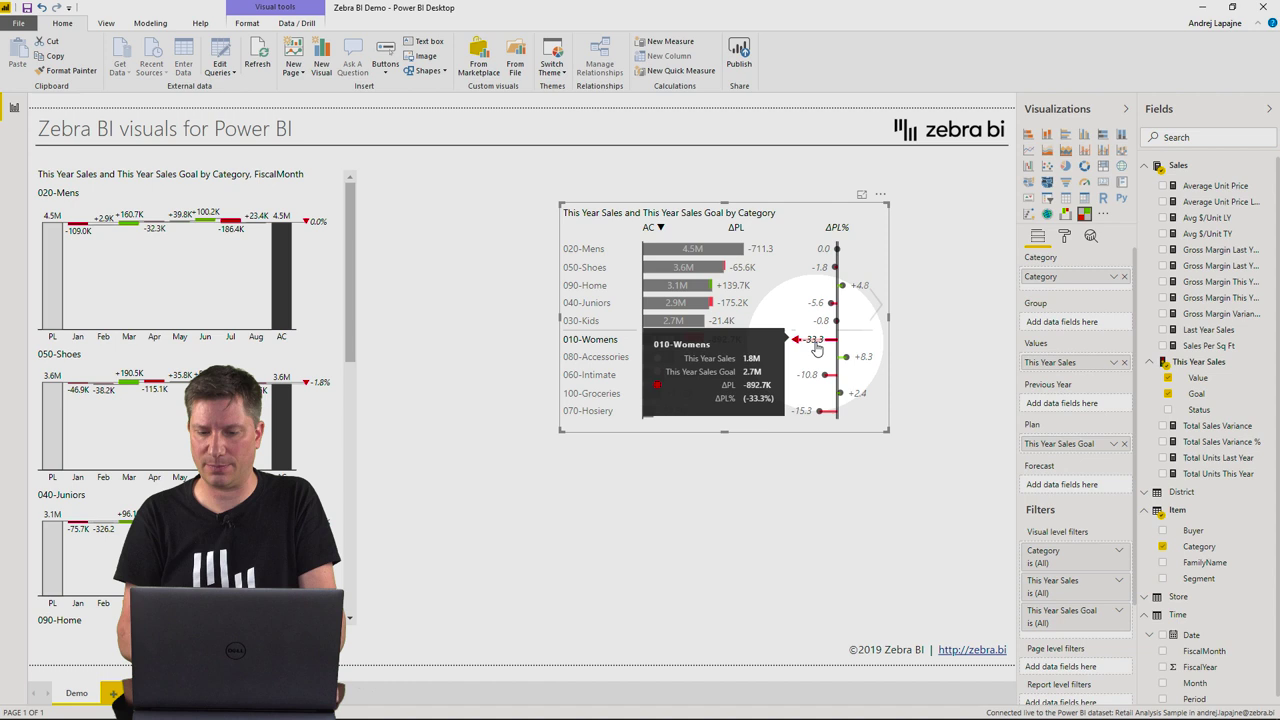
Step: Move the table closer to the waterfall chart and narrow it until the percentage variance column drops out
click(872, 195)
drag(877, 203, 760, 197)
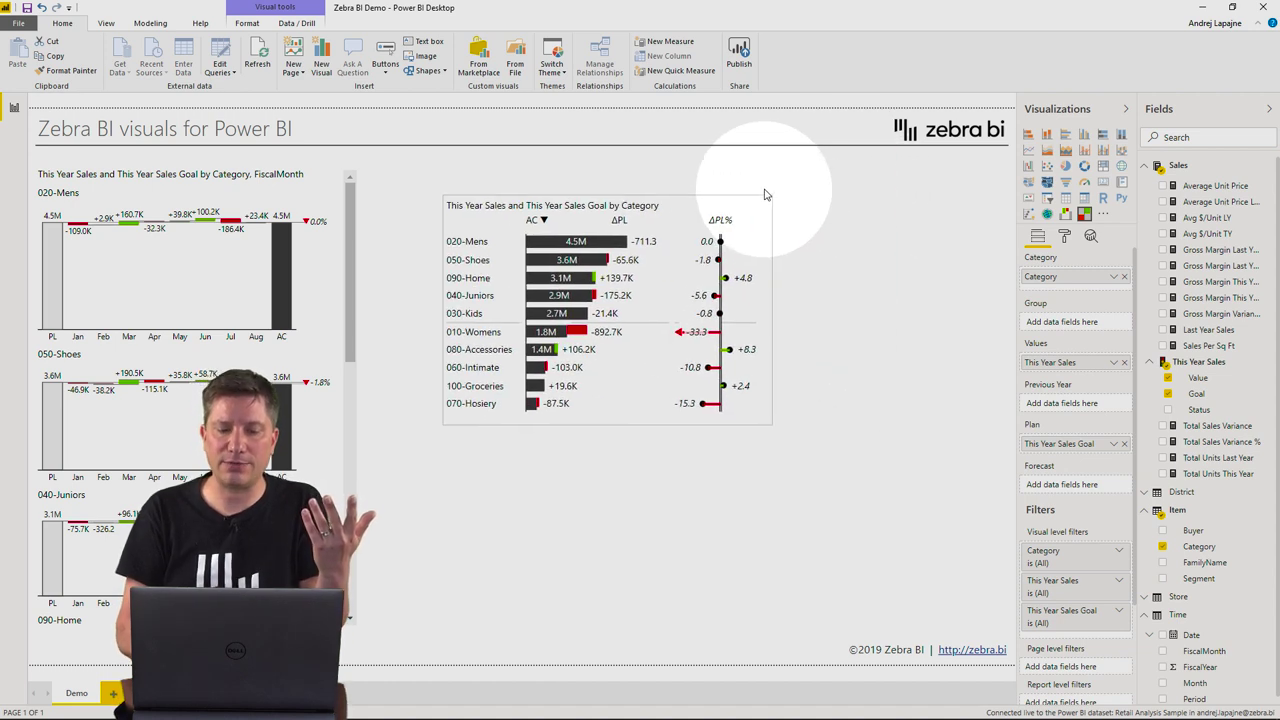
drag(775, 315, 709, 314)
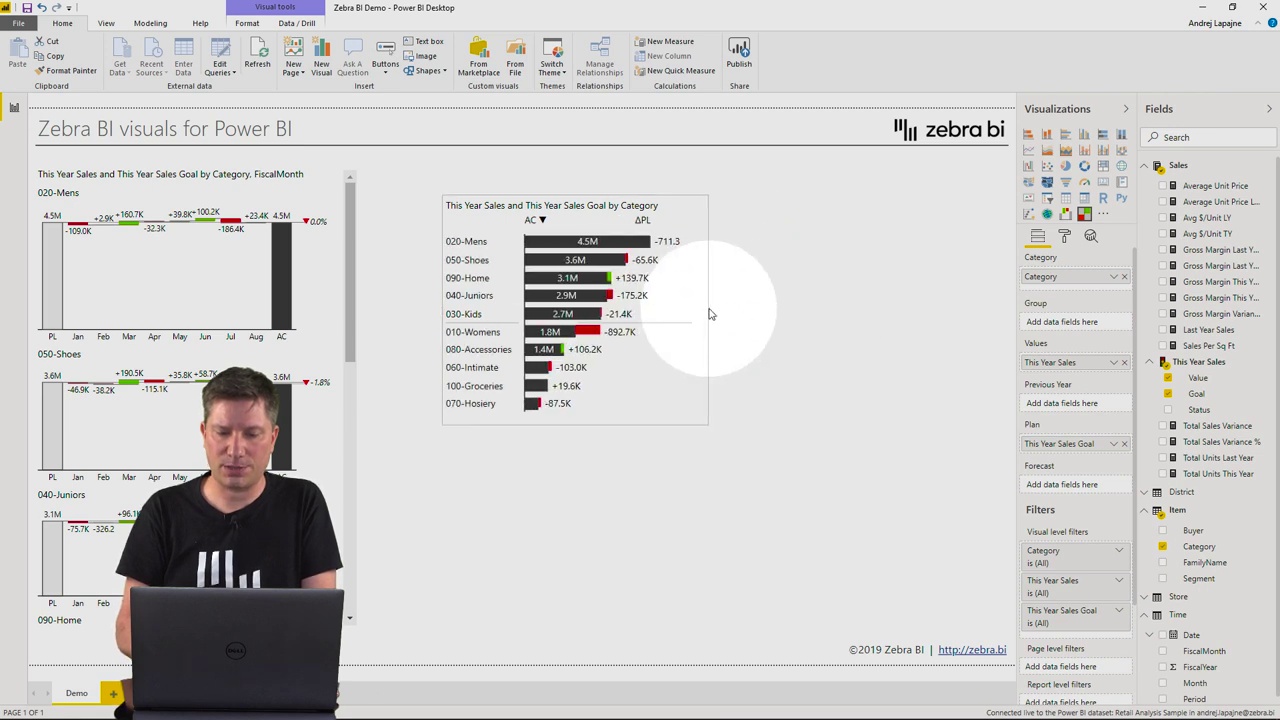
Step: Widen the category table until the absolute and percentage plan variances each appear in their own chart column
click(709, 314)
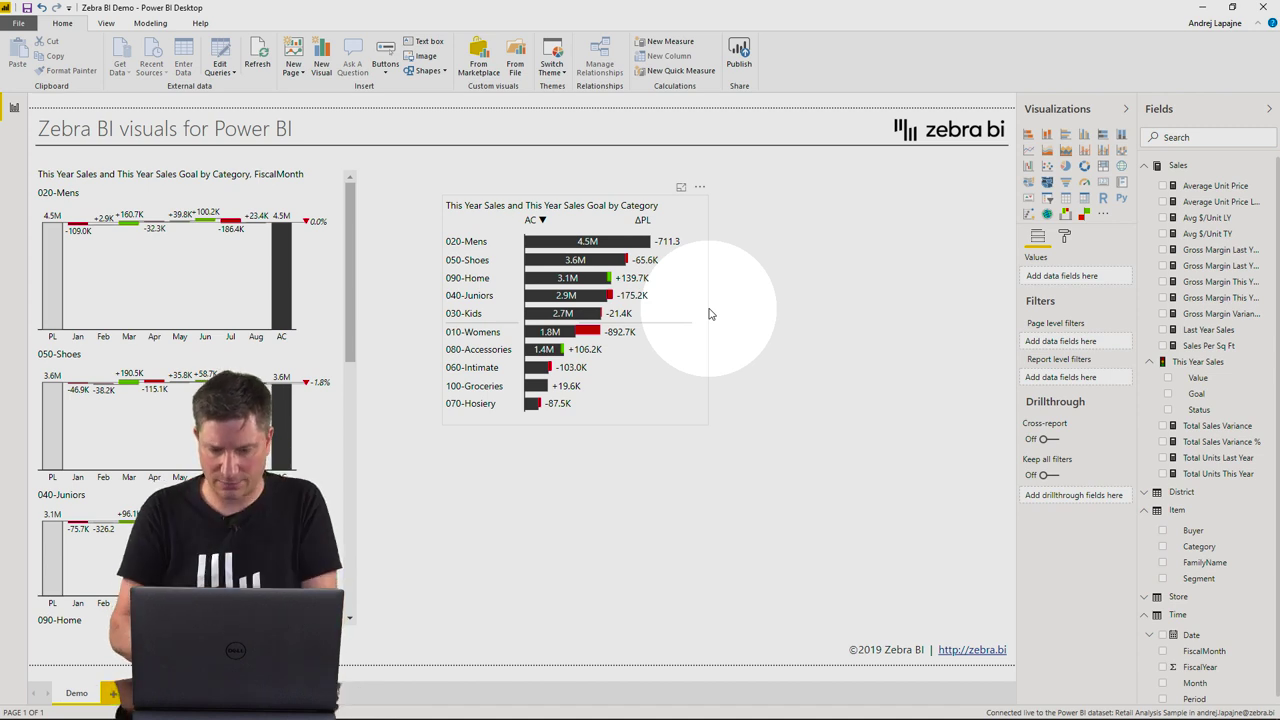
click(705, 303)
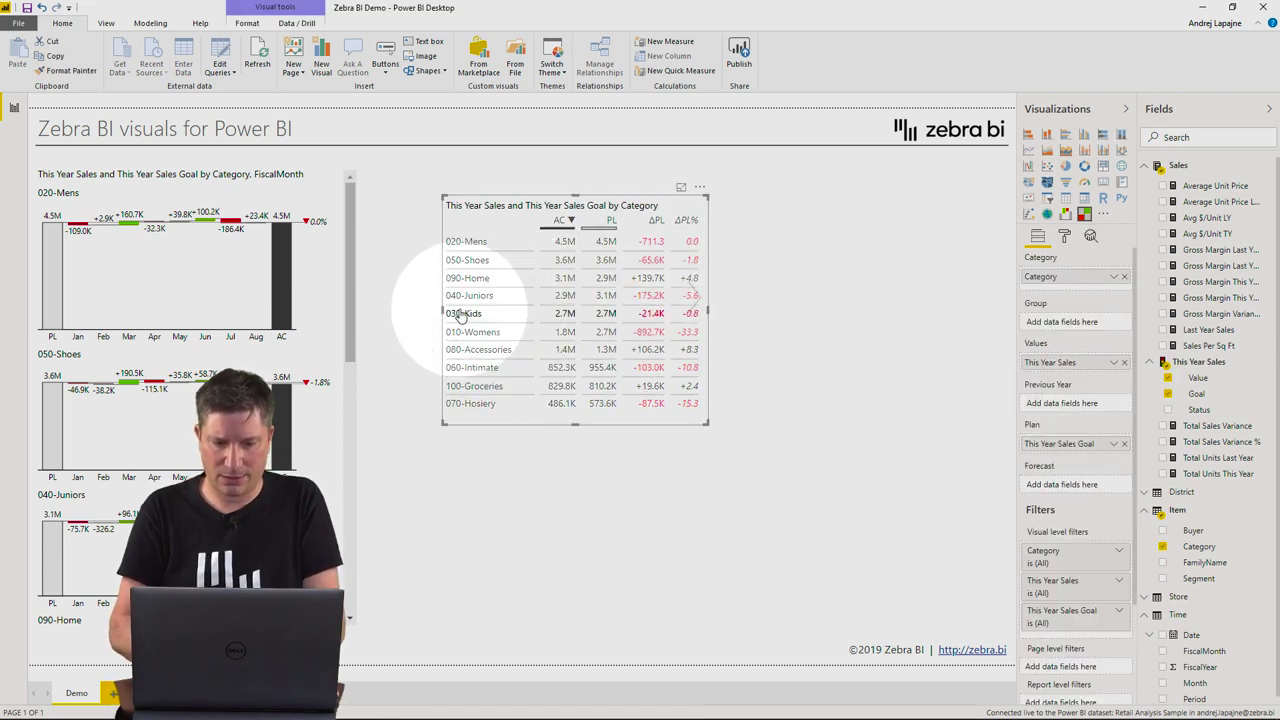
click(697, 300)
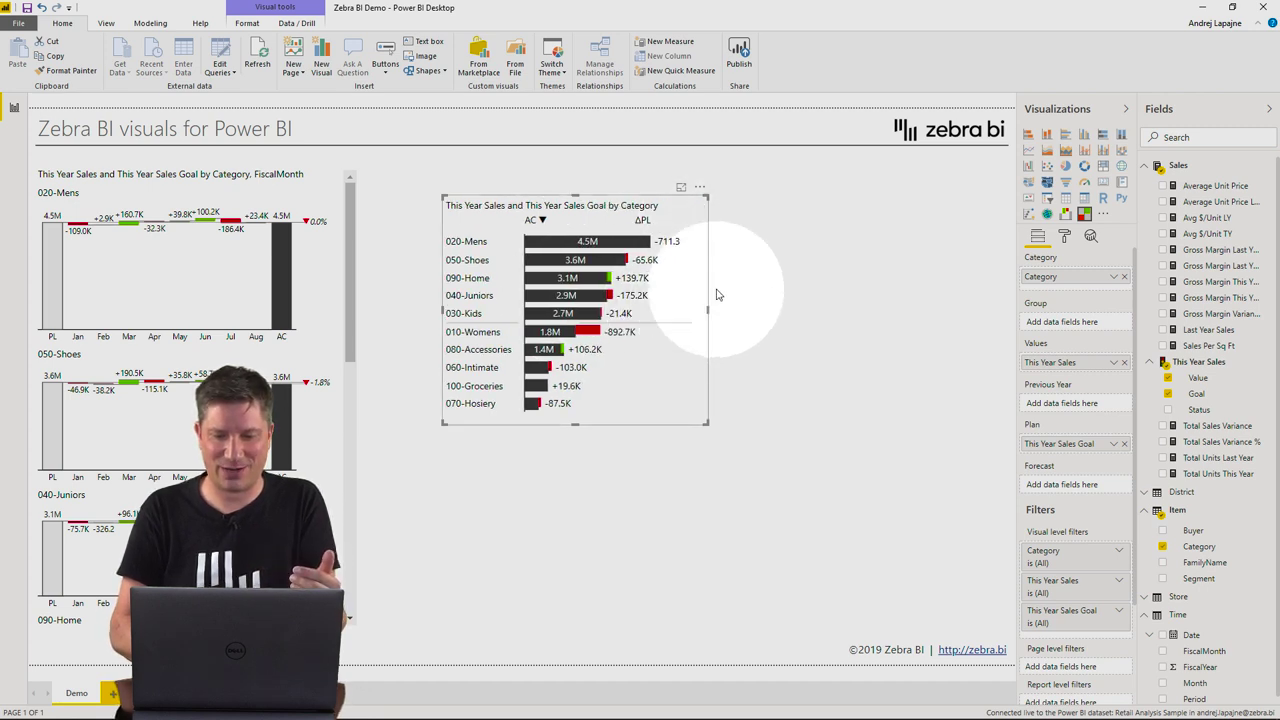
drag(707, 308, 792, 311)
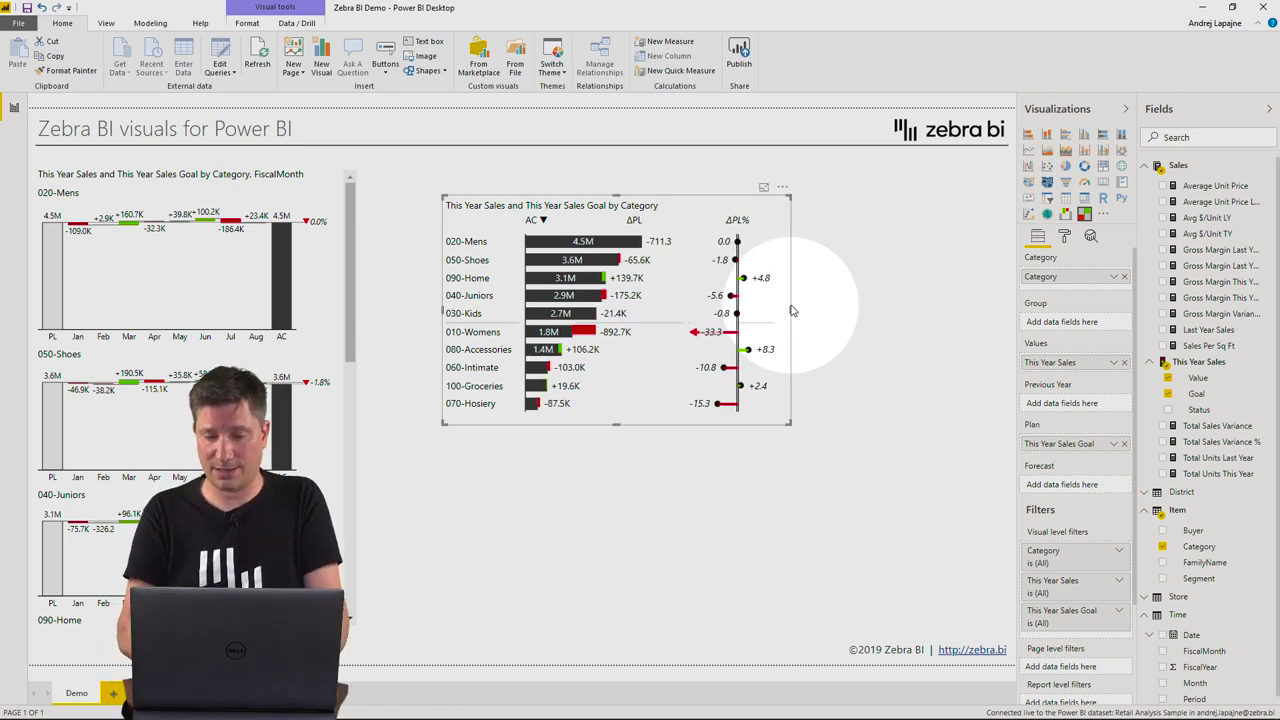
drag(791, 311, 962, 306)
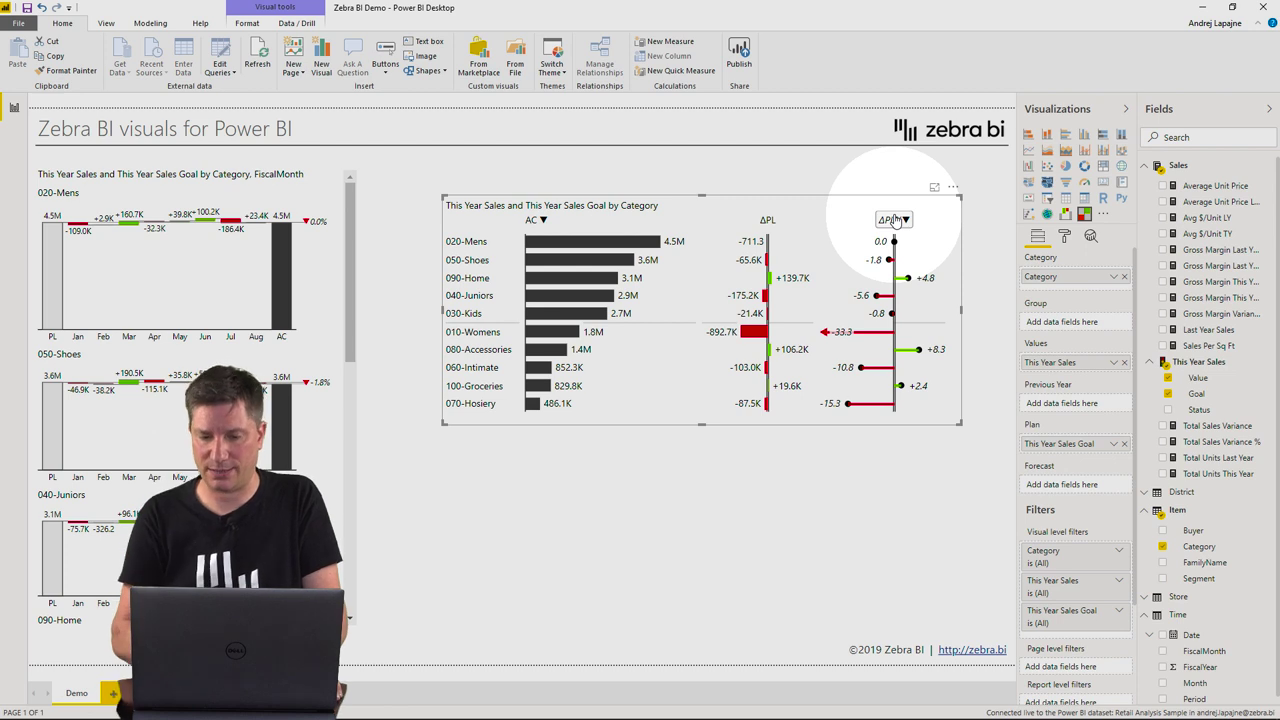
Step: Sort the table's categories by ΔPL and by ΔPL%, trying both descending and ascending order for each
click(769, 221)
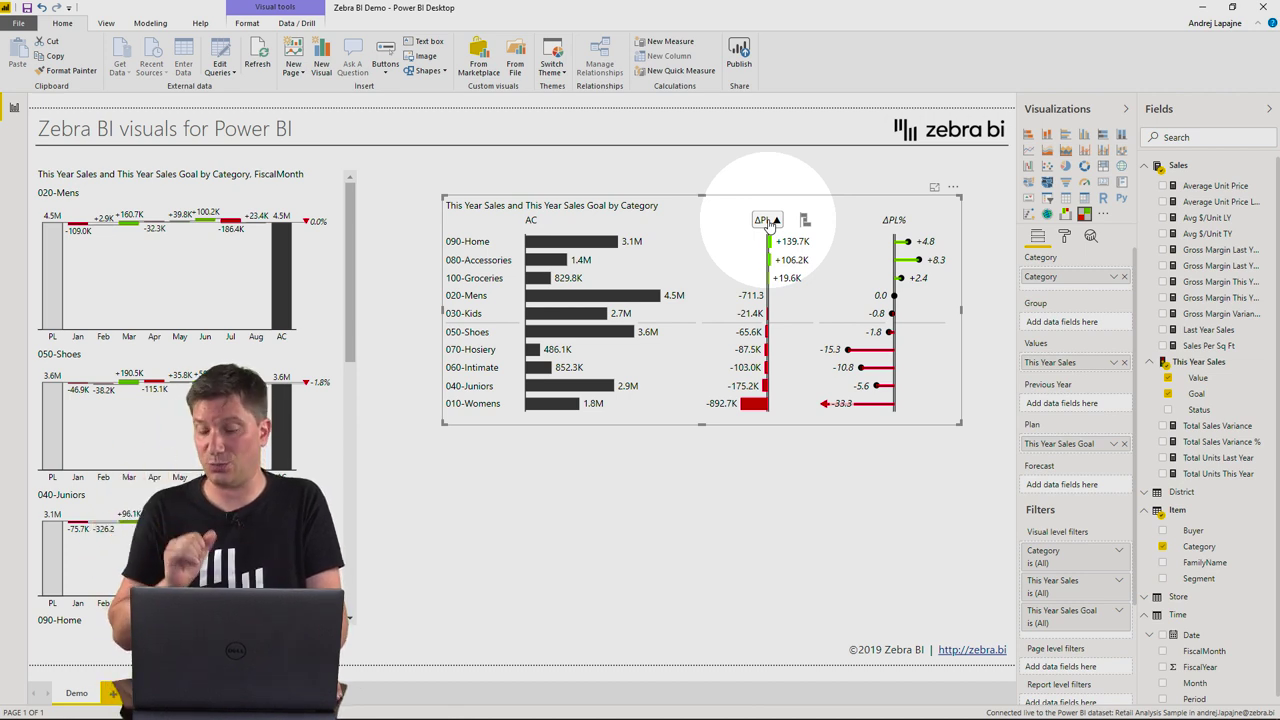
click(767, 221)
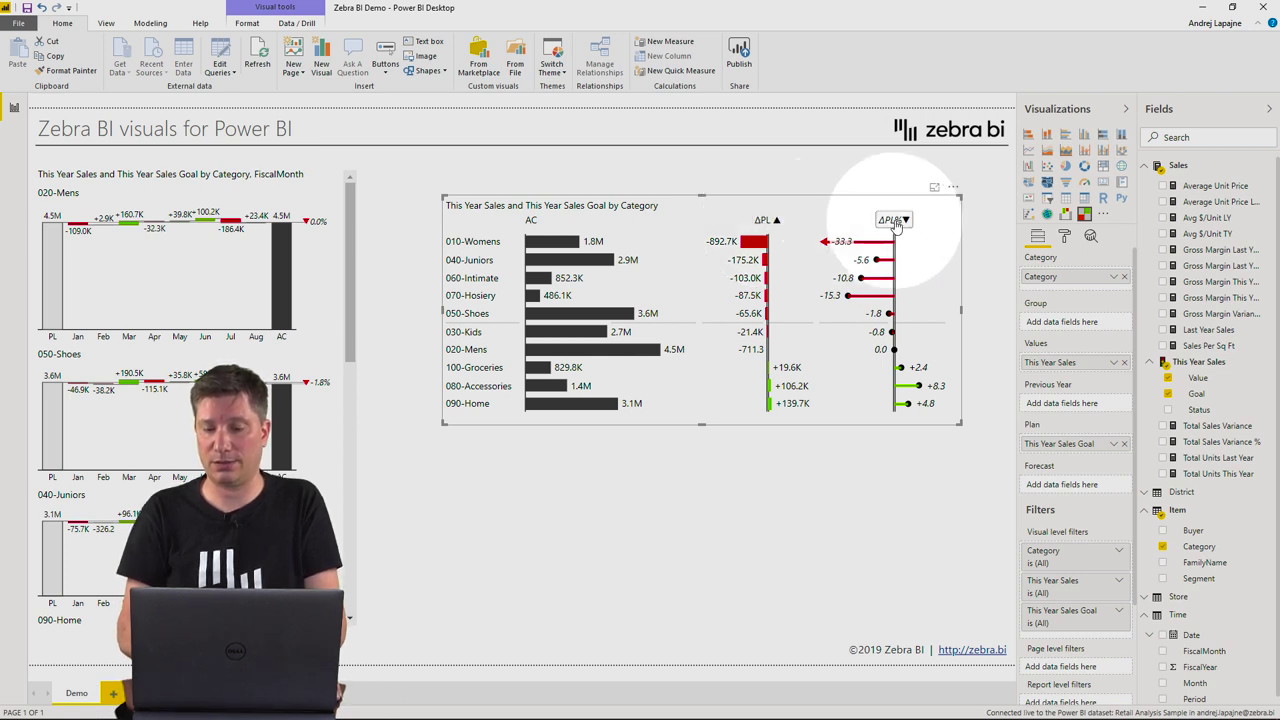
click(893, 221)
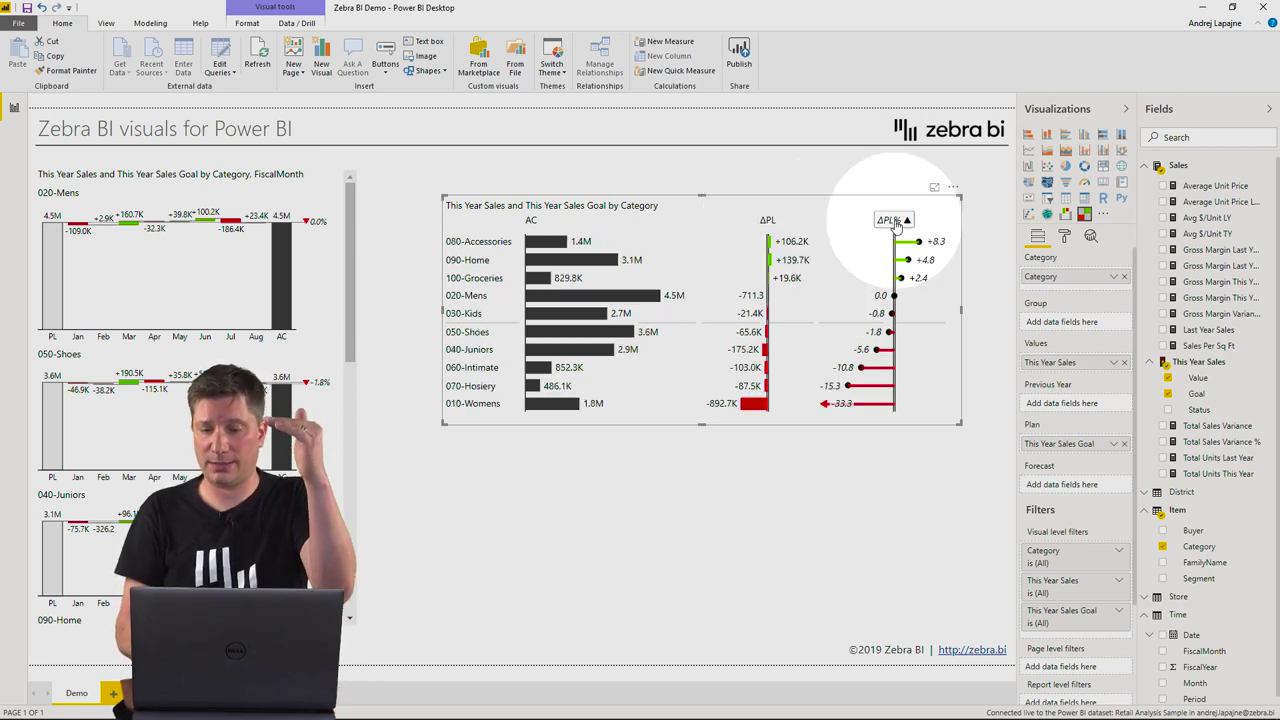
click(895, 222)
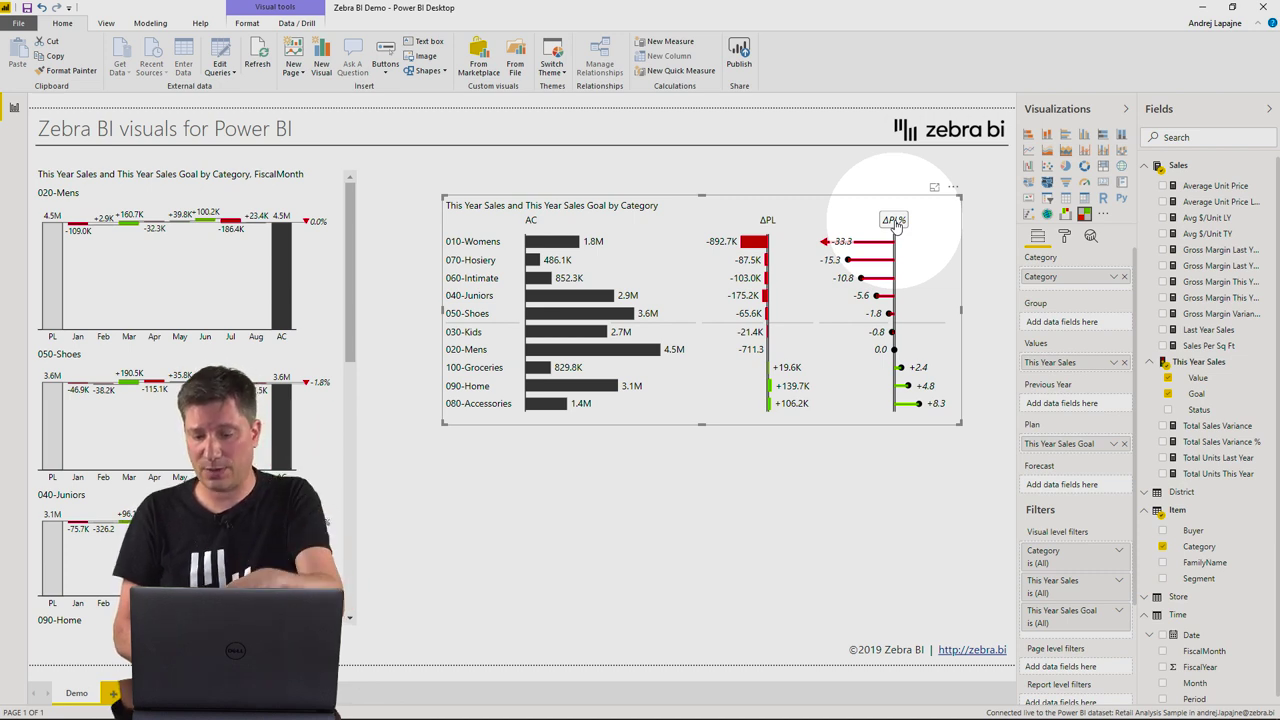
click(895, 222)
click(896, 224)
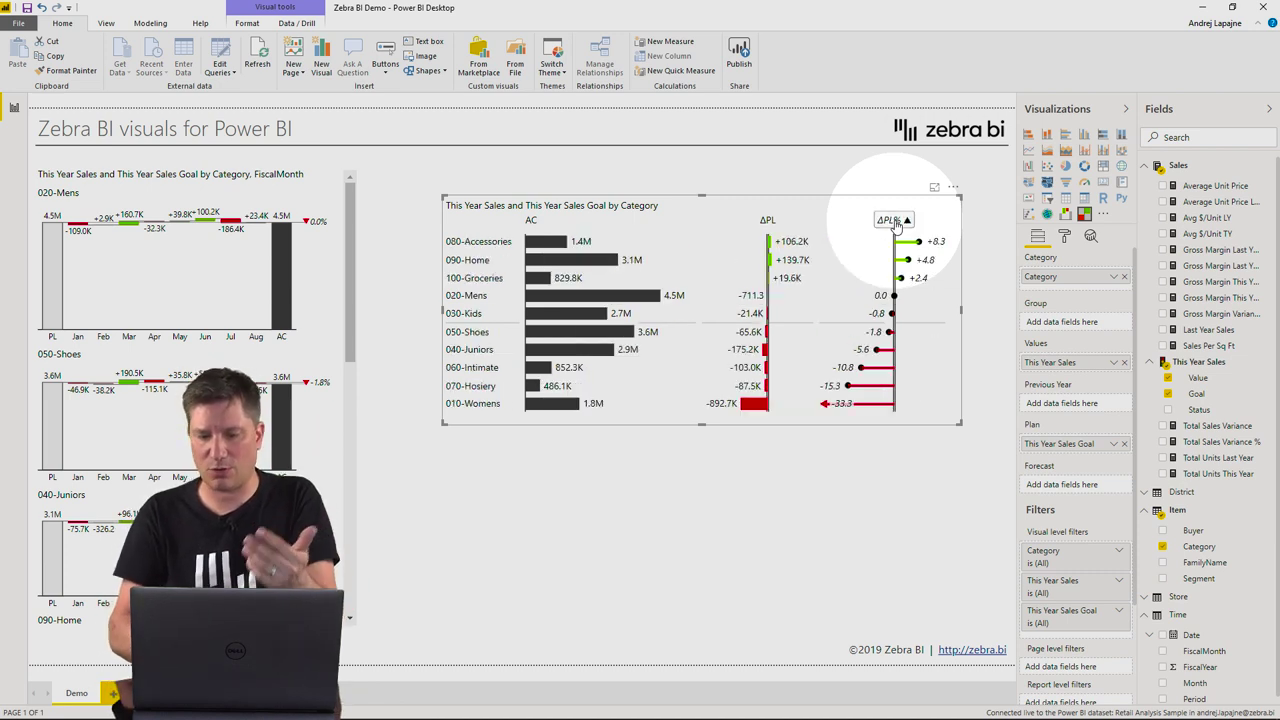
Step: Sort the categories by ΔPL with the largest shortfall first, and return to sorting by AC in descending order
click(763, 222)
click(764, 222)
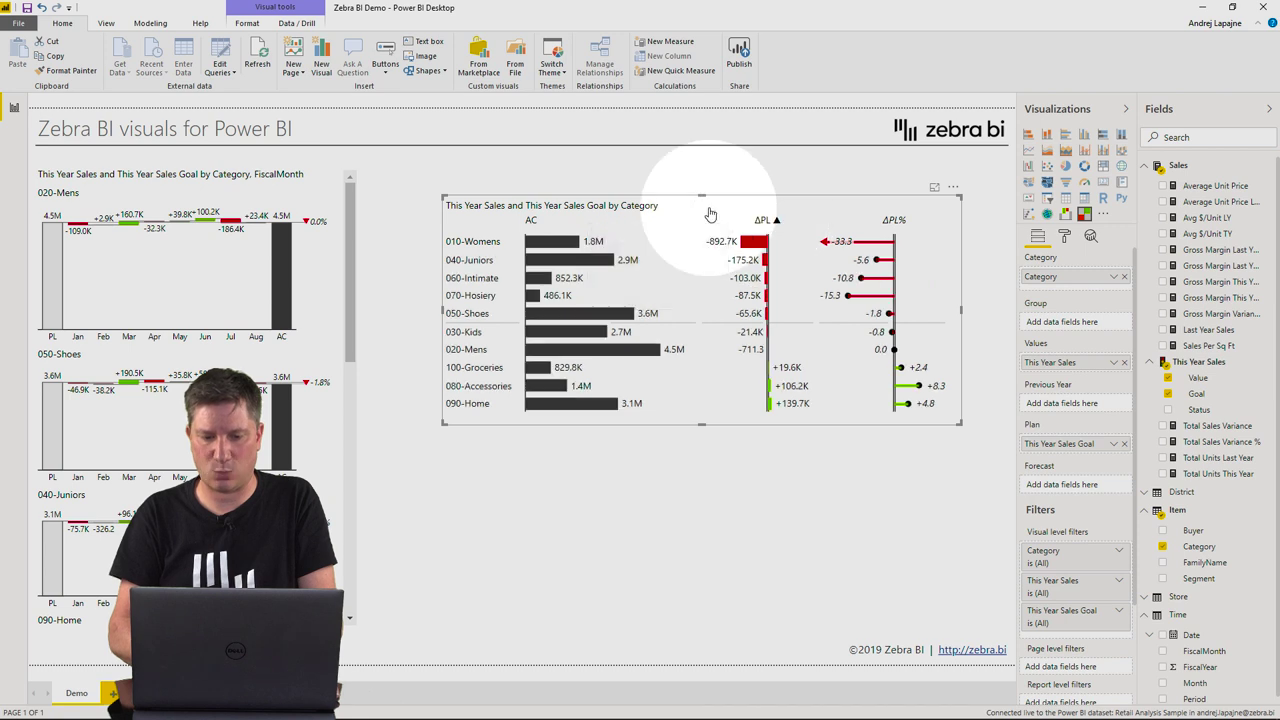
click(533, 221)
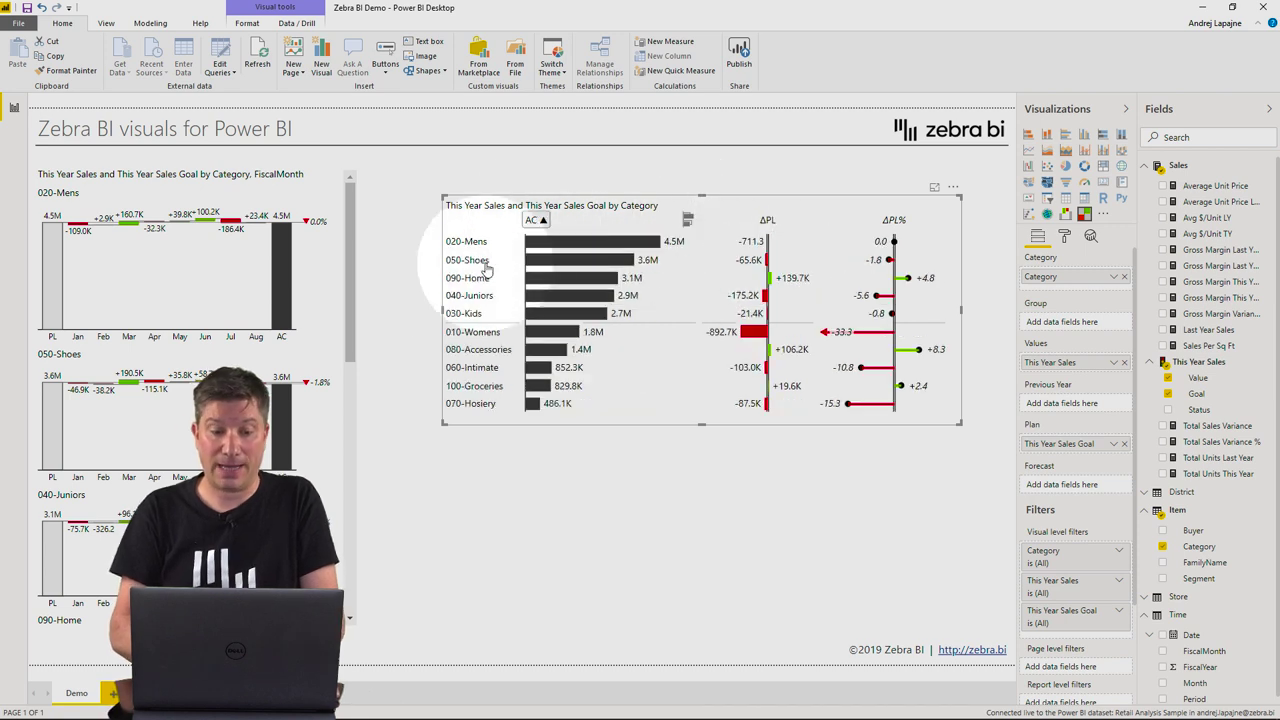
Step: Narrow the table until the percentage variance column drops out and move it to the page's upper right corner, under the logo
drag(462, 313, 651, 286)
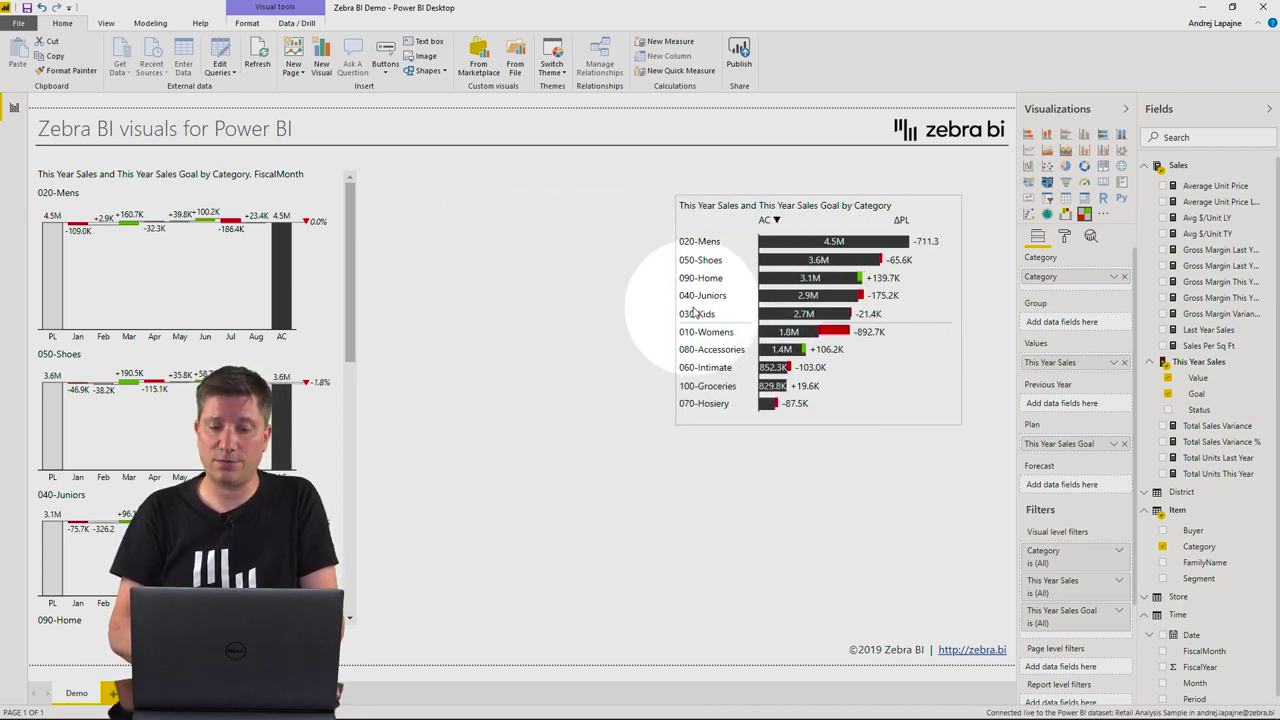
click(977, 211)
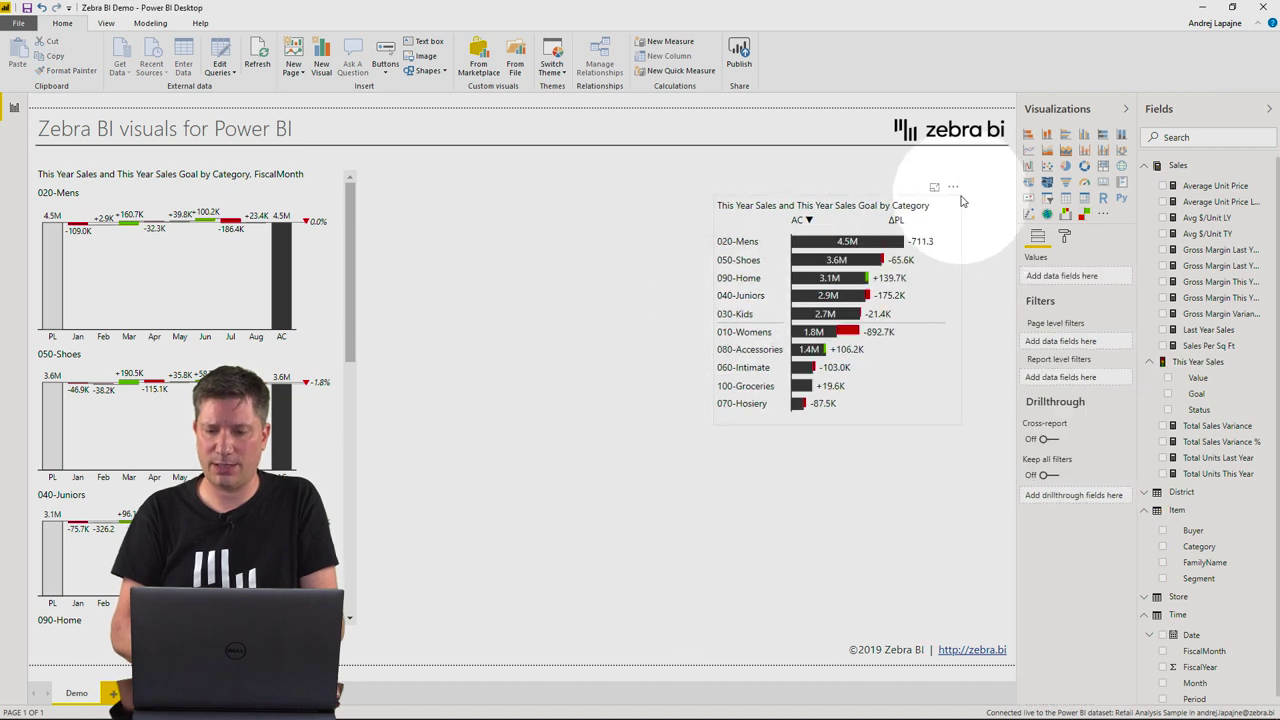
click(1008, 175)
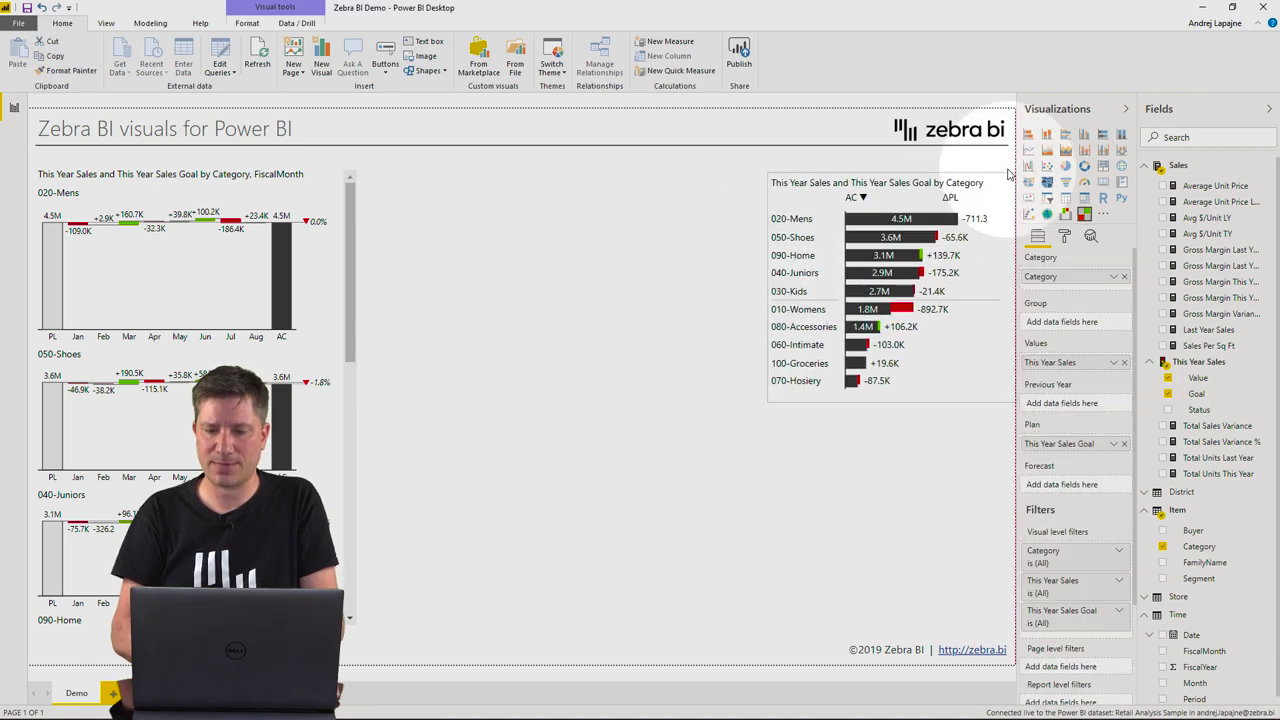
Step: Widen the waterfall chart up to the table's edge so its small multiples spread across three columns
click(330, 180)
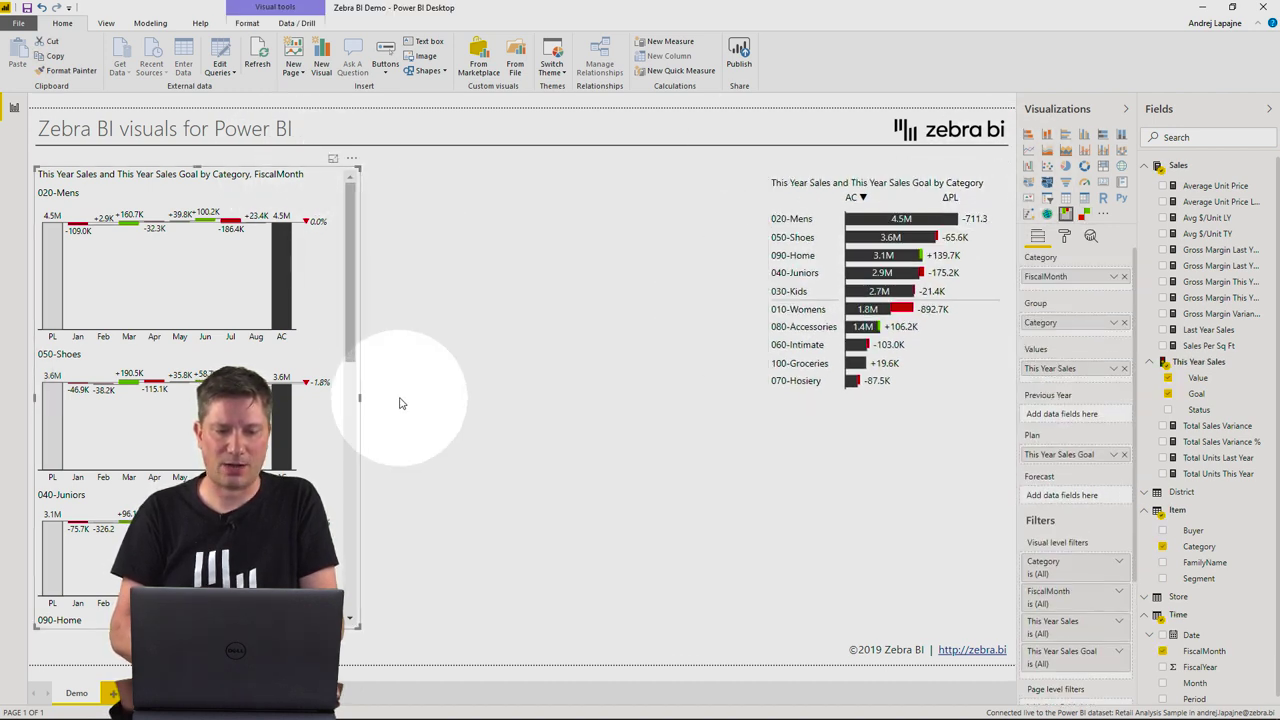
drag(357, 398, 490, 410)
drag(588, 412, 766, 417)
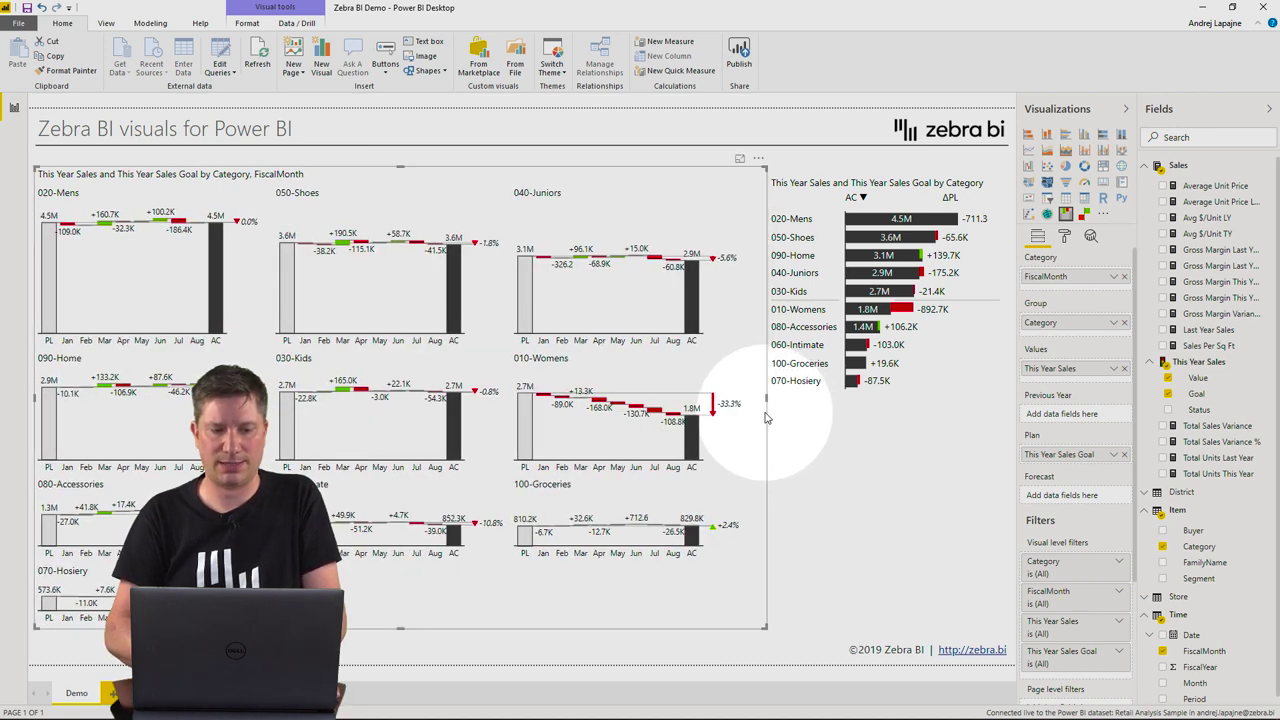
click(834, 452)
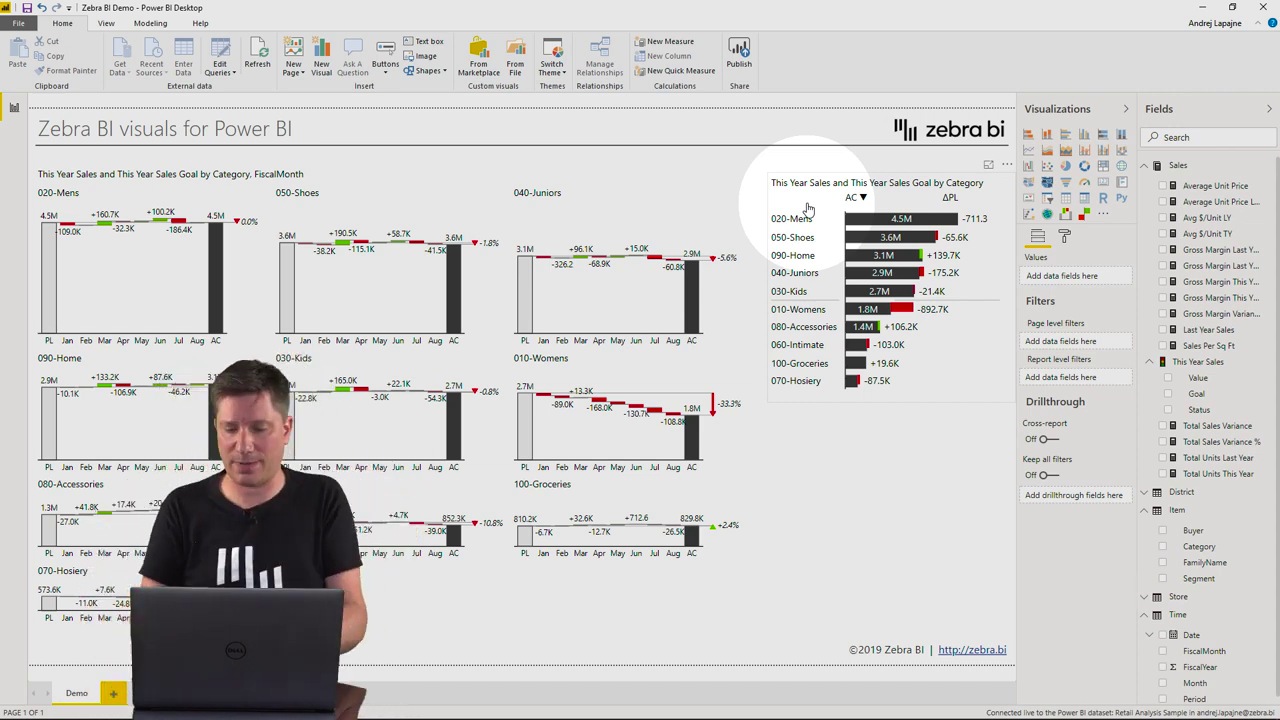
Step: Cross-filter the waterfalls from the table by 010-Womens, adding 020-Mens, 050-Shoes, 090-Home, 040-Juniors, 030-Kids and 080-Accessories to the selection
click(800, 312)
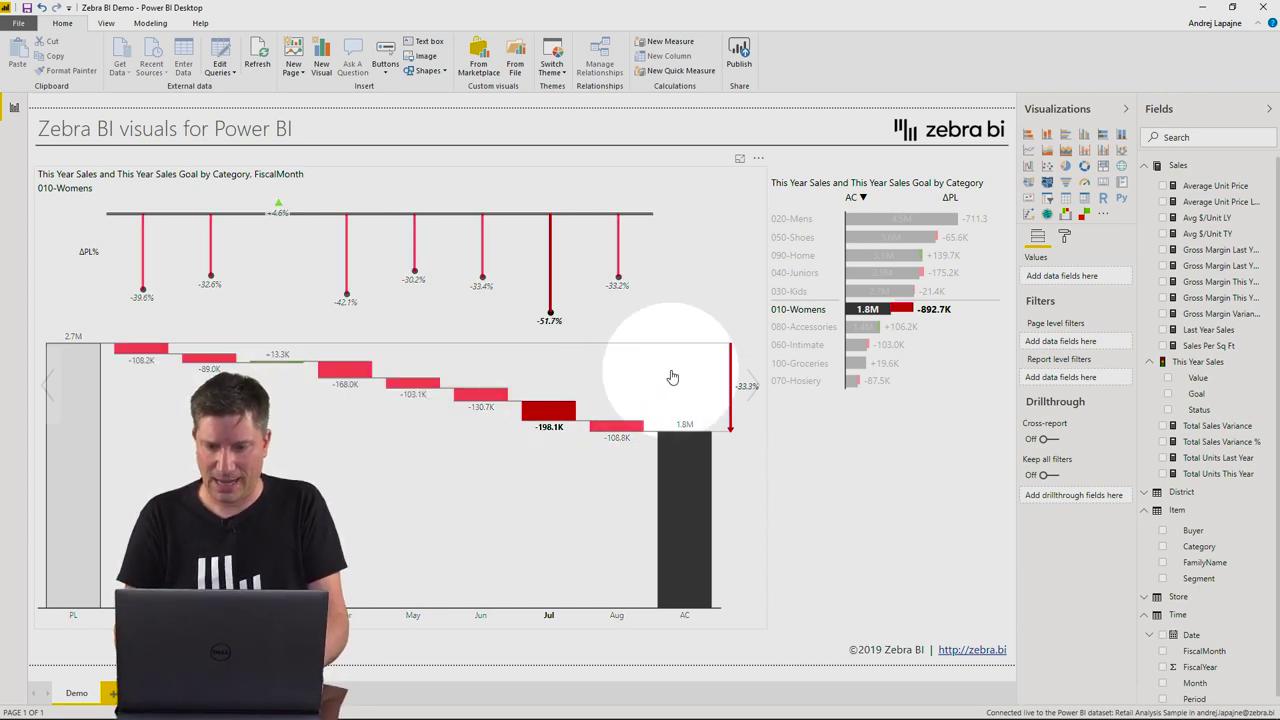
ctrl+click(802, 222)
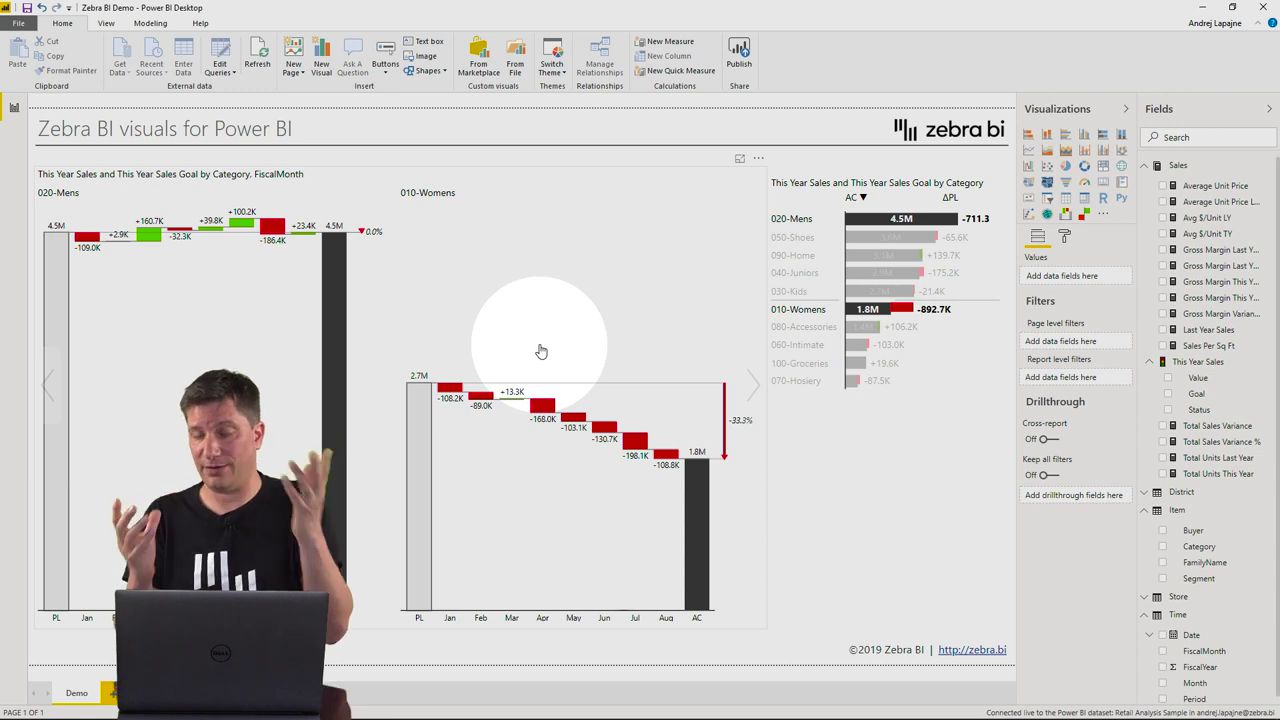
click(801, 240)
click(800, 256)
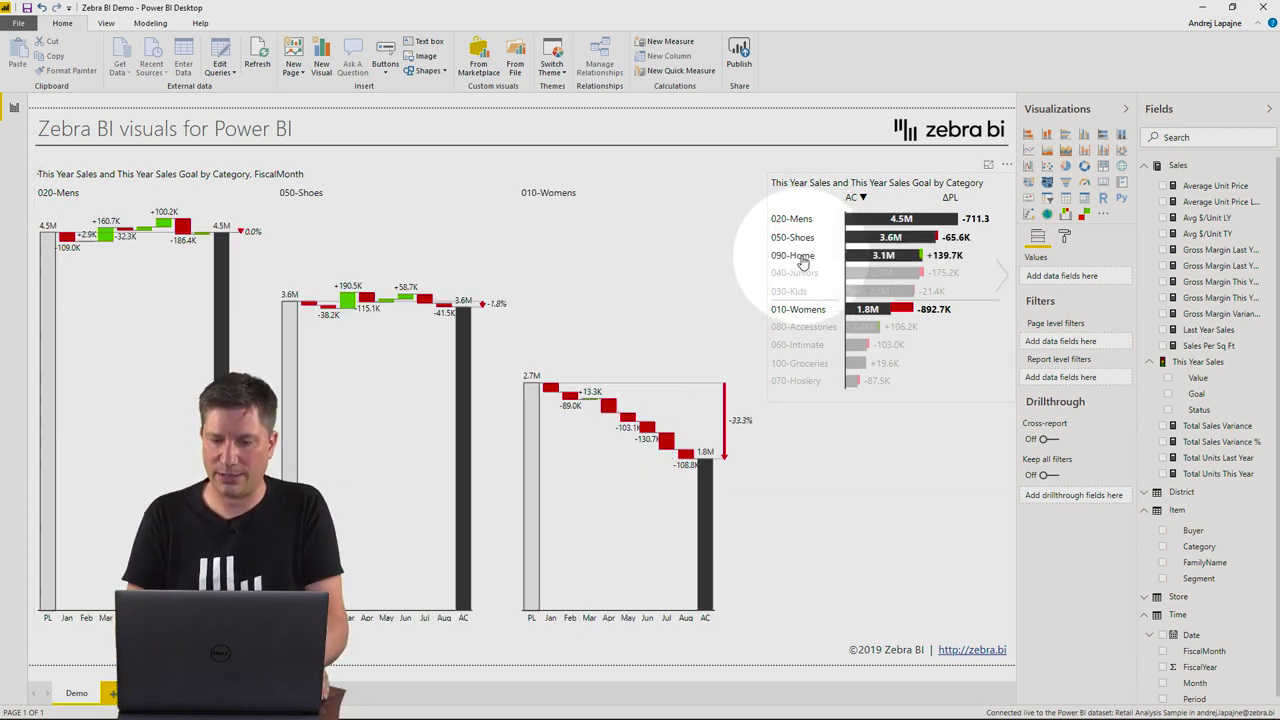
click(801, 273)
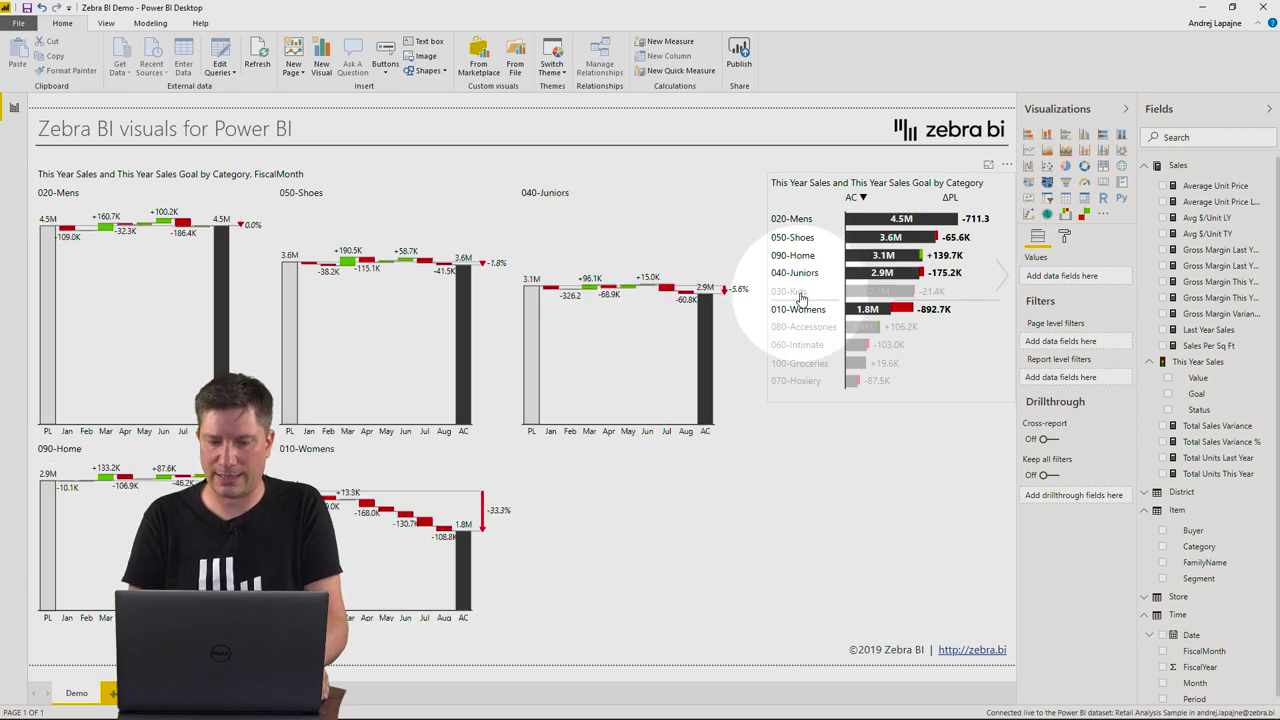
click(800, 292)
click(800, 328)
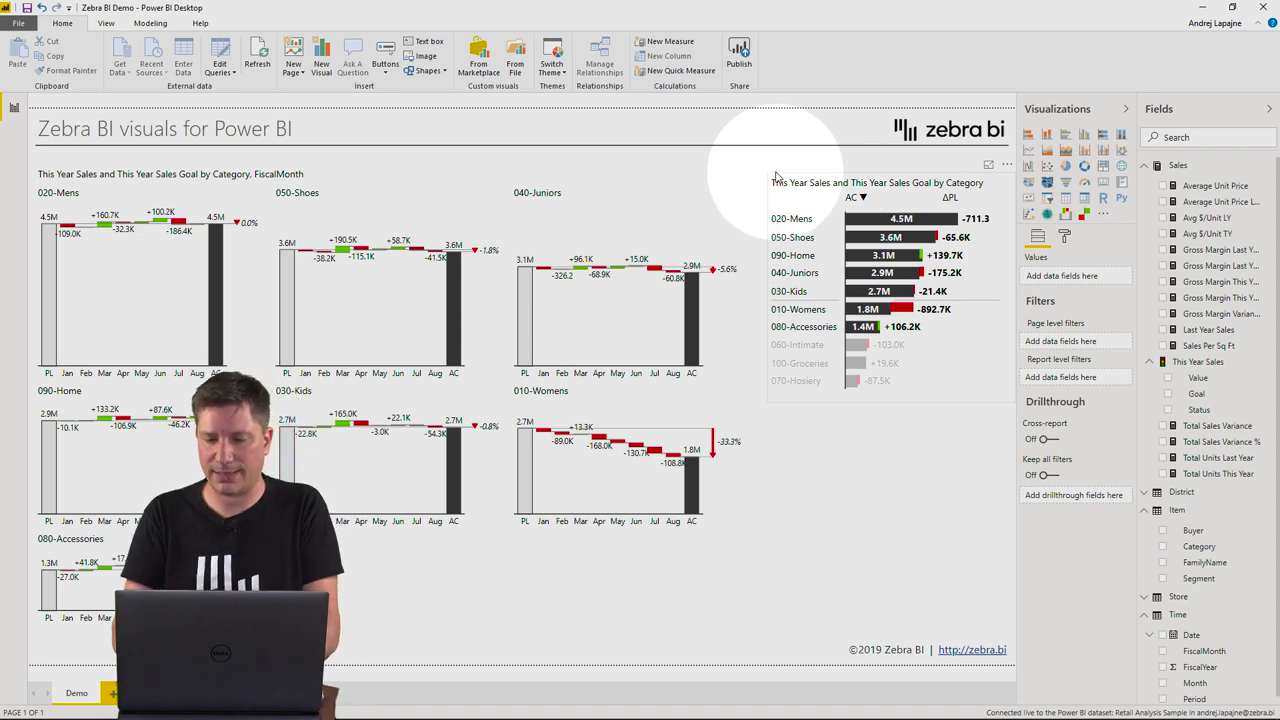
Step: Narrow the waterfall chart to one column of small multiples and enlarge the table across the freed space
click(686, 229)
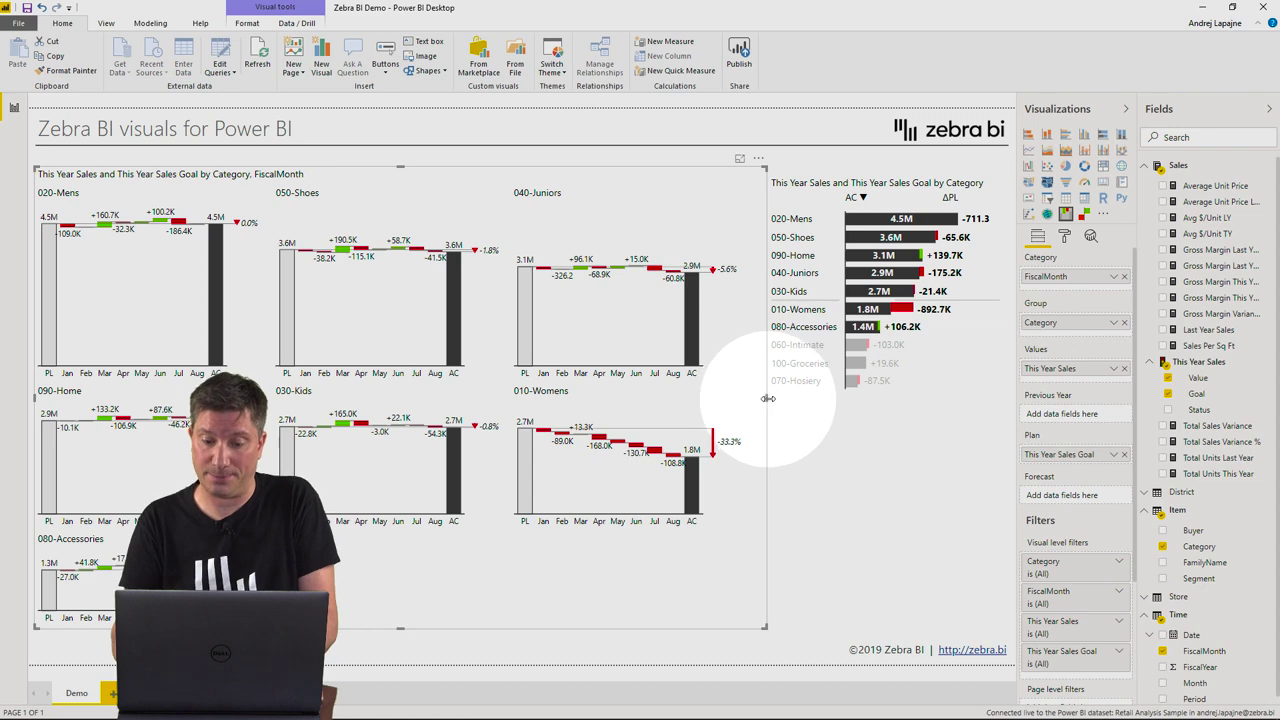
mouse_move(583, 406)
mouse_down()
mouse_move(557, 397)
mouse_move(576, 417)
mouse_up()
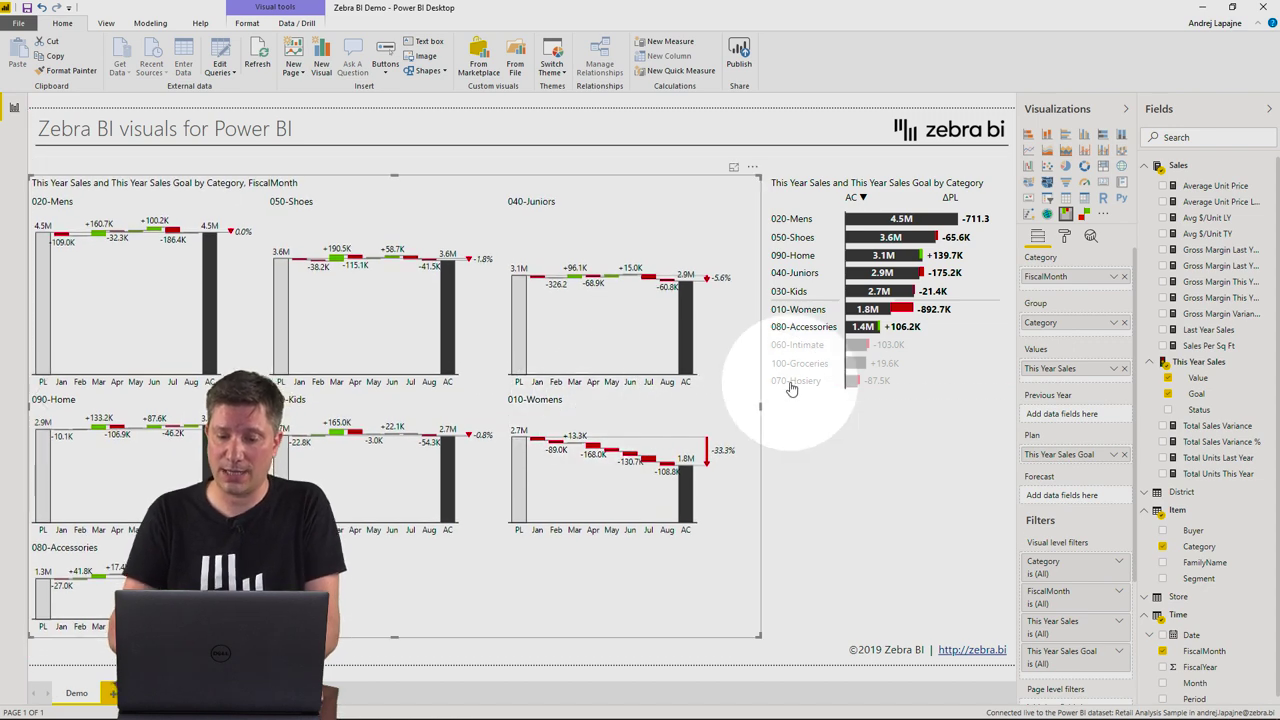
drag(762, 389, 389, 389)
click(930, 178)
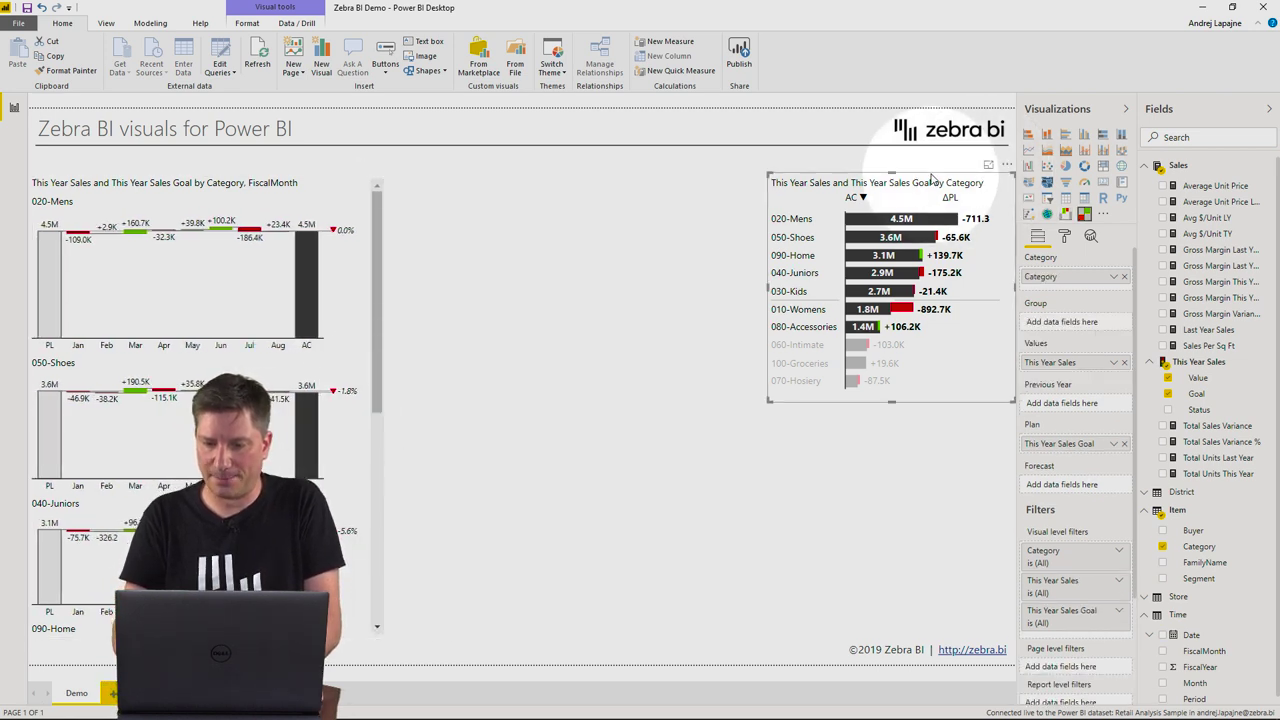
drag(750, 412, 466, 440)
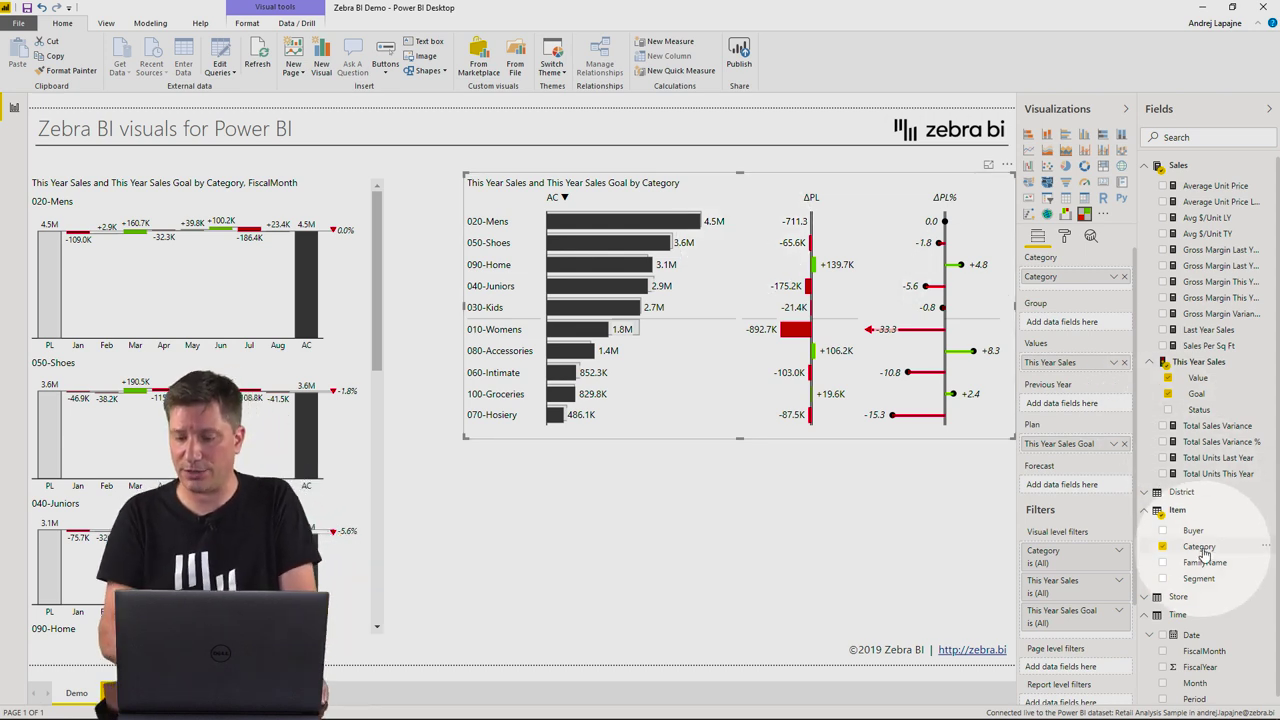
Step: Add the Store table's Chain above Category in the table's row hierarchy and enlarge the table downward to fit all rows
scroll(1204, 555, down, 1)
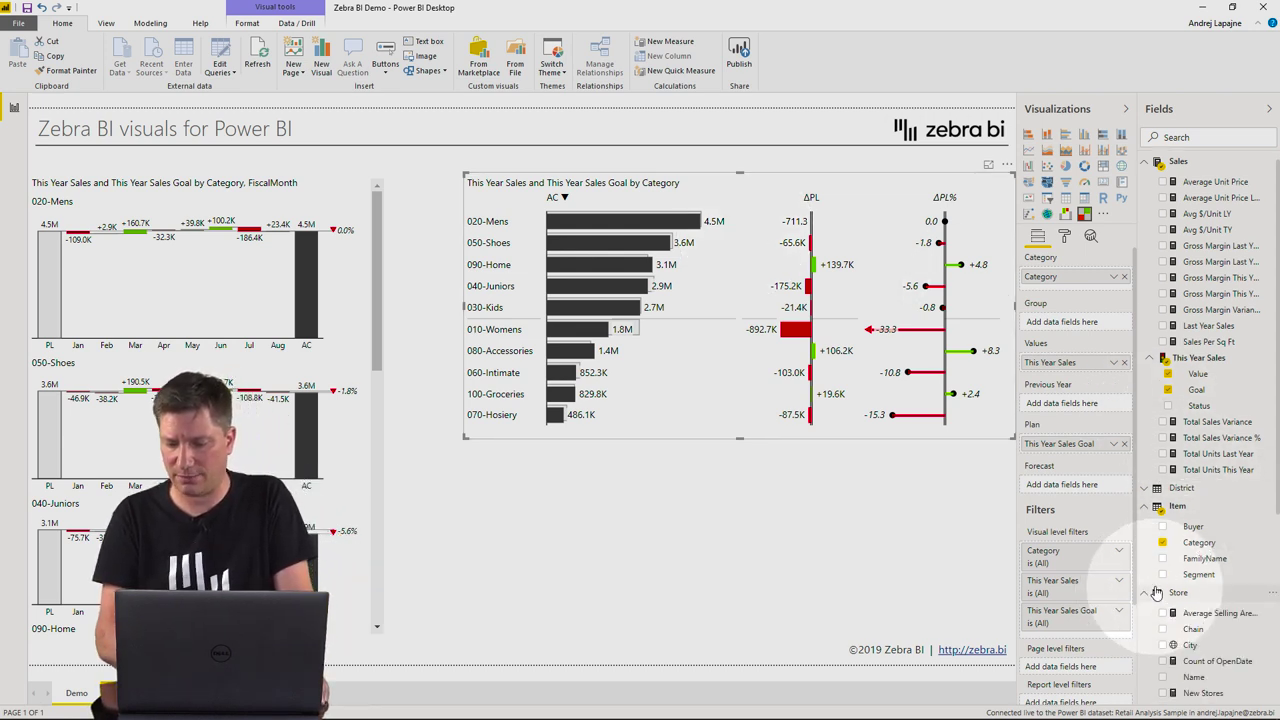
click(1145, 592)
scroll(1245, 541, down, 4)
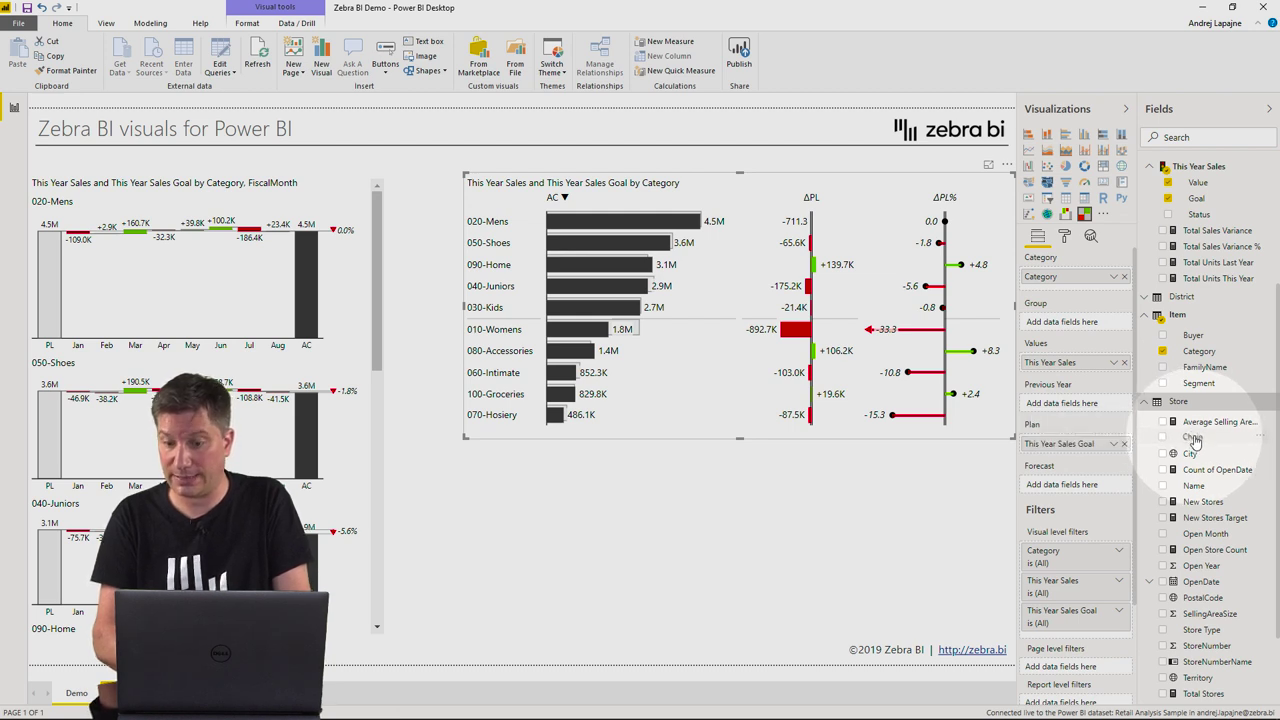
drag(1194, 438, 1082, 281)
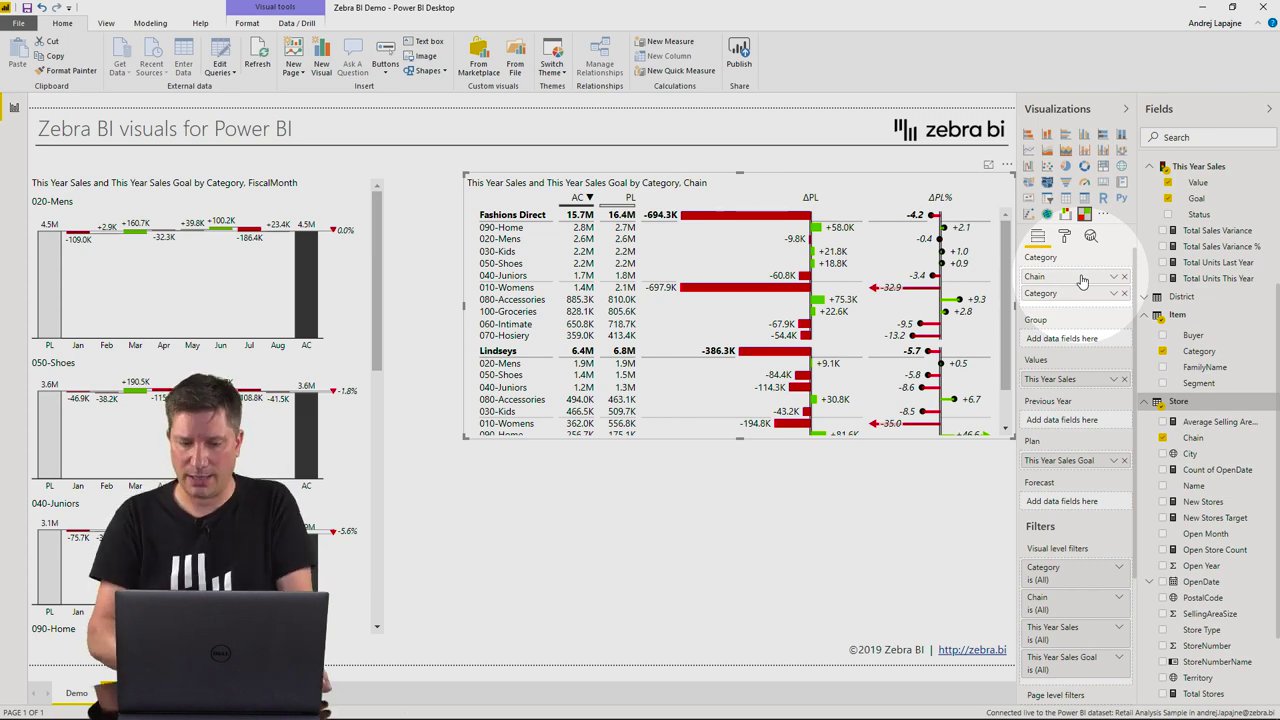
drag(463, 437, 451, 527)
click(451, 527)
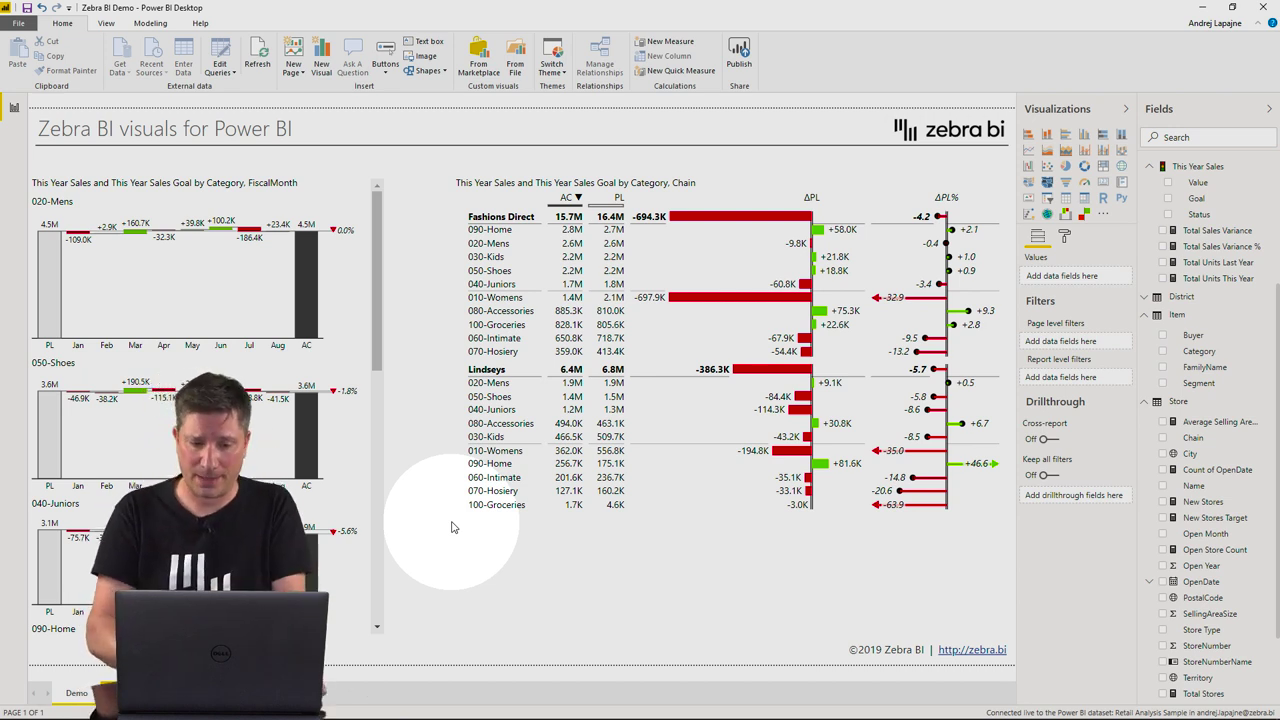
Step: Collapse the Fashions Direct and Lindseys groups in the table and expand both again
click(461, 218)
click(461, 253)
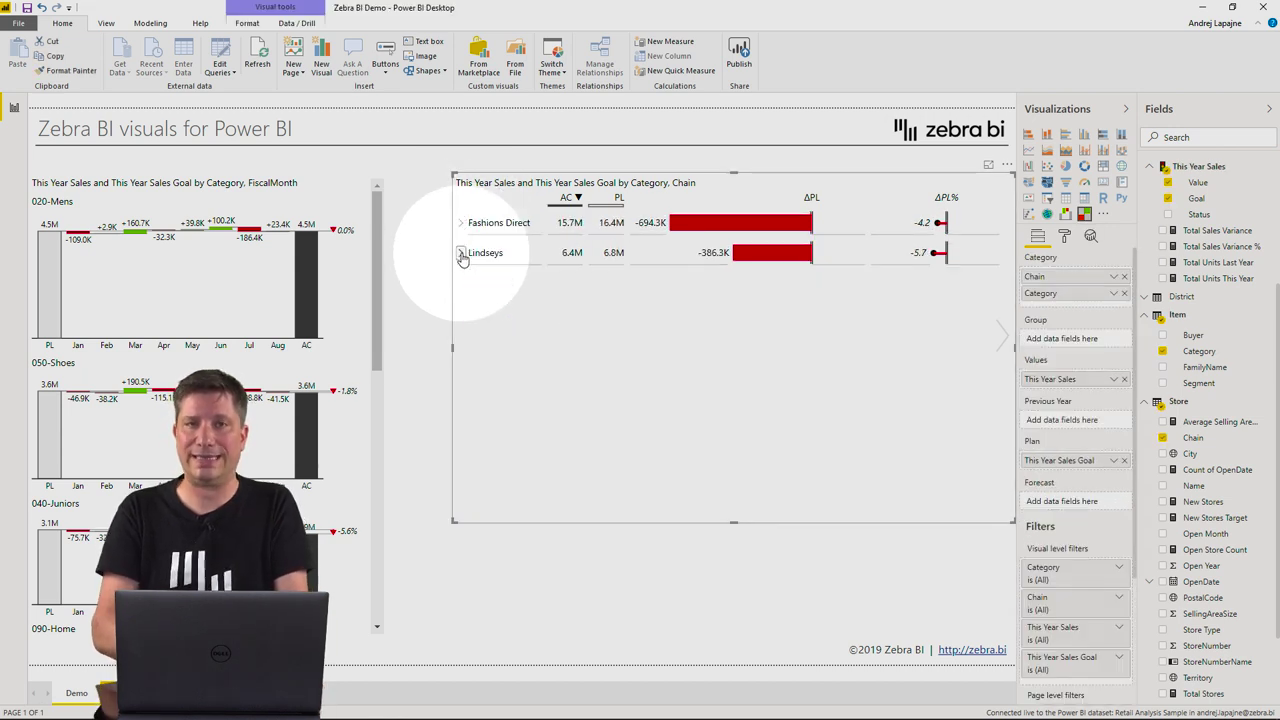
click(461, 253)
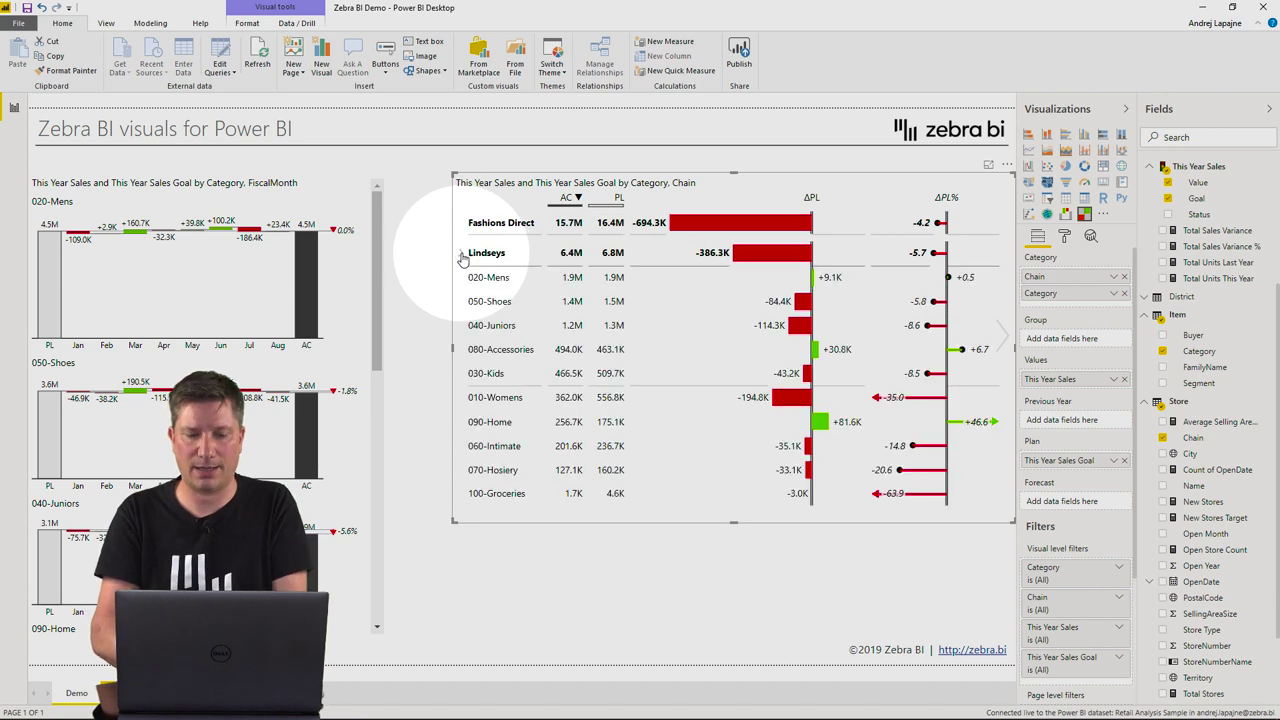
click(461, 218)
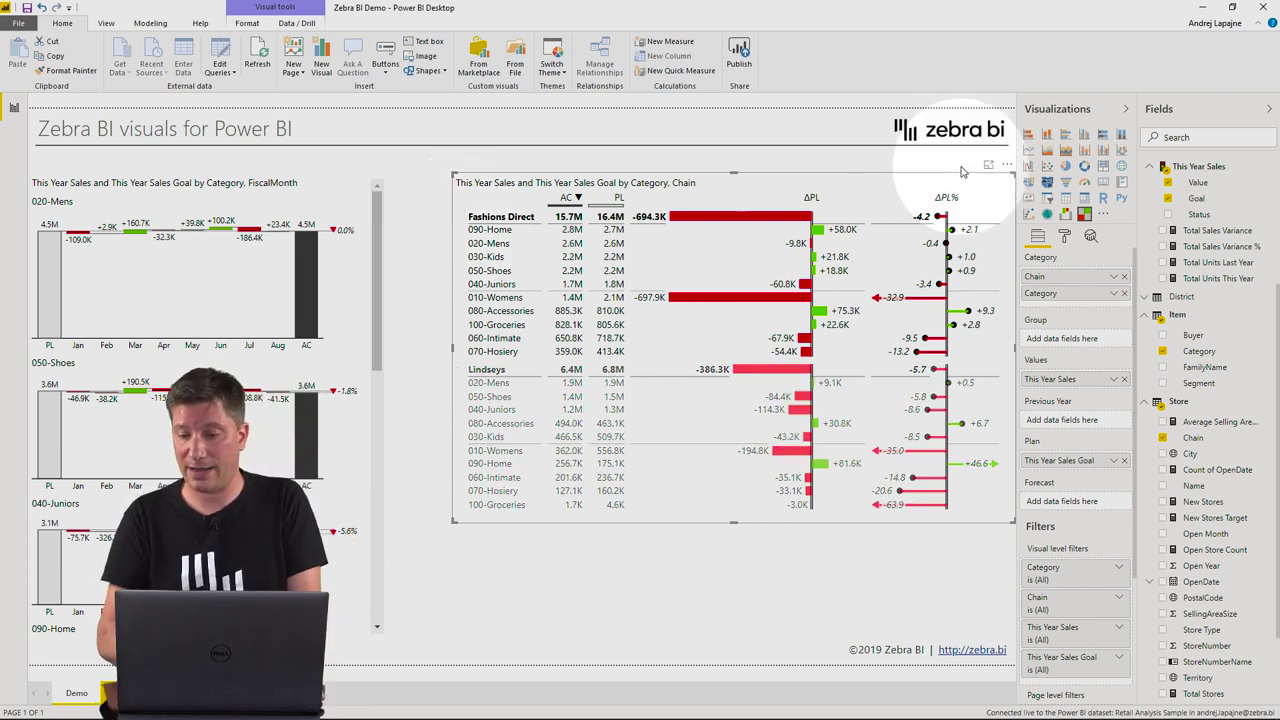
Step: Switch the waterfall chart's design style to Custom and set its neutral color to the blue from the recent colors
click(1070, 236)
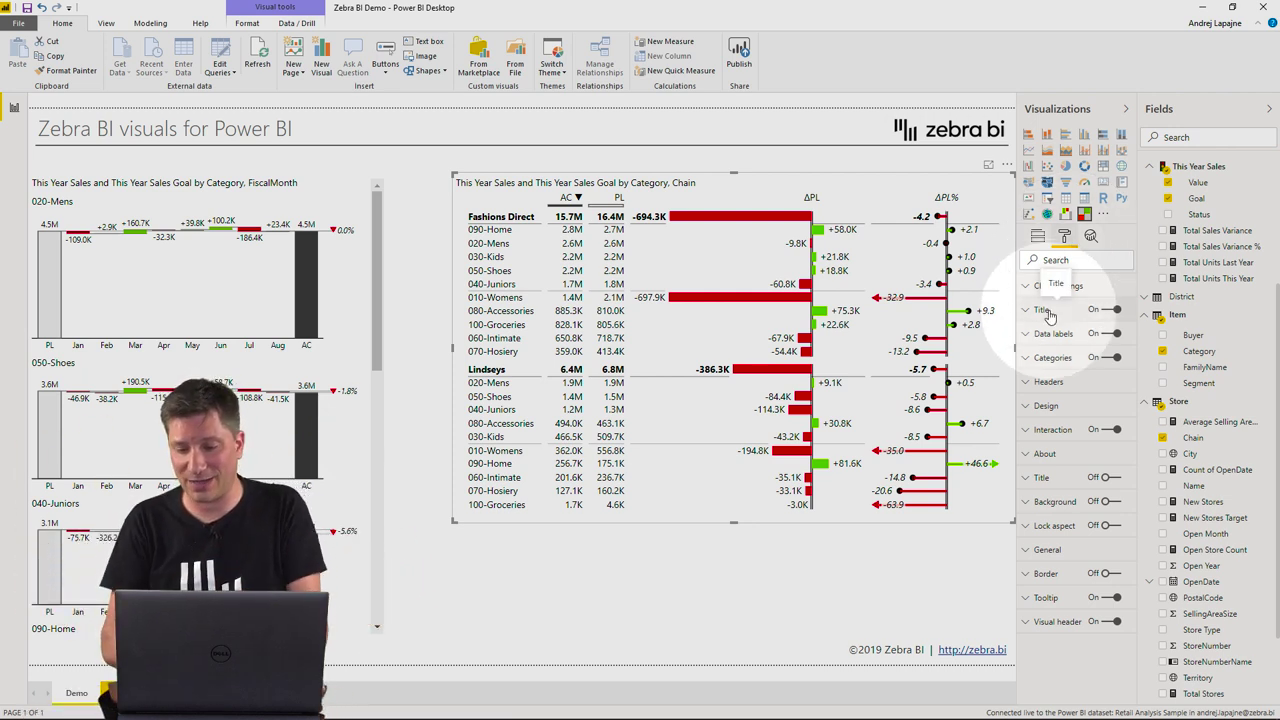
click(1026, 407)
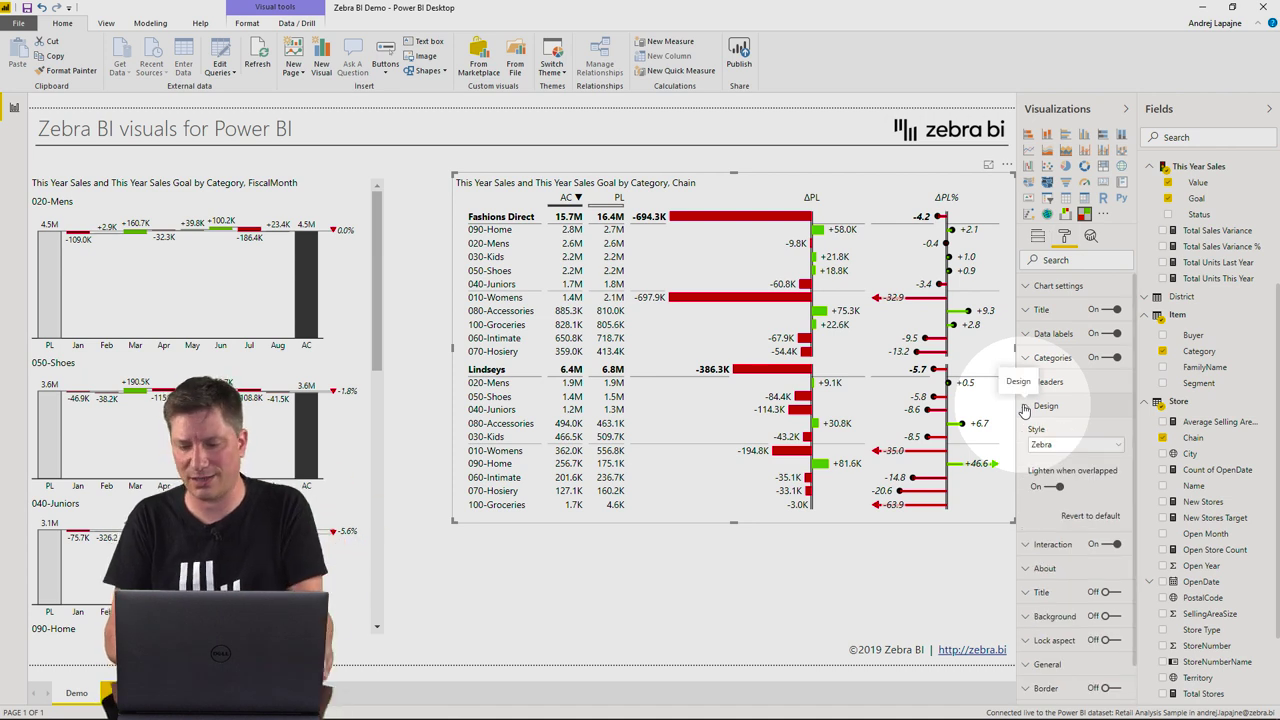
click(322, 188)
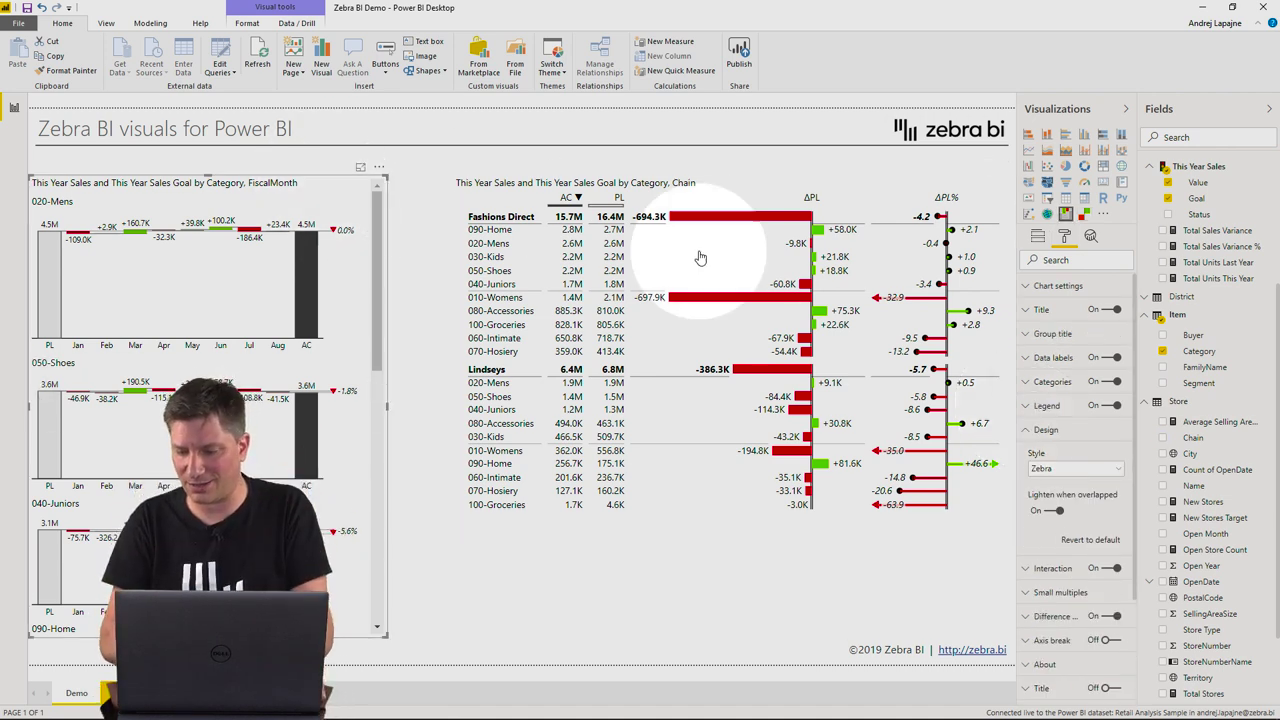
click(1061, 472)
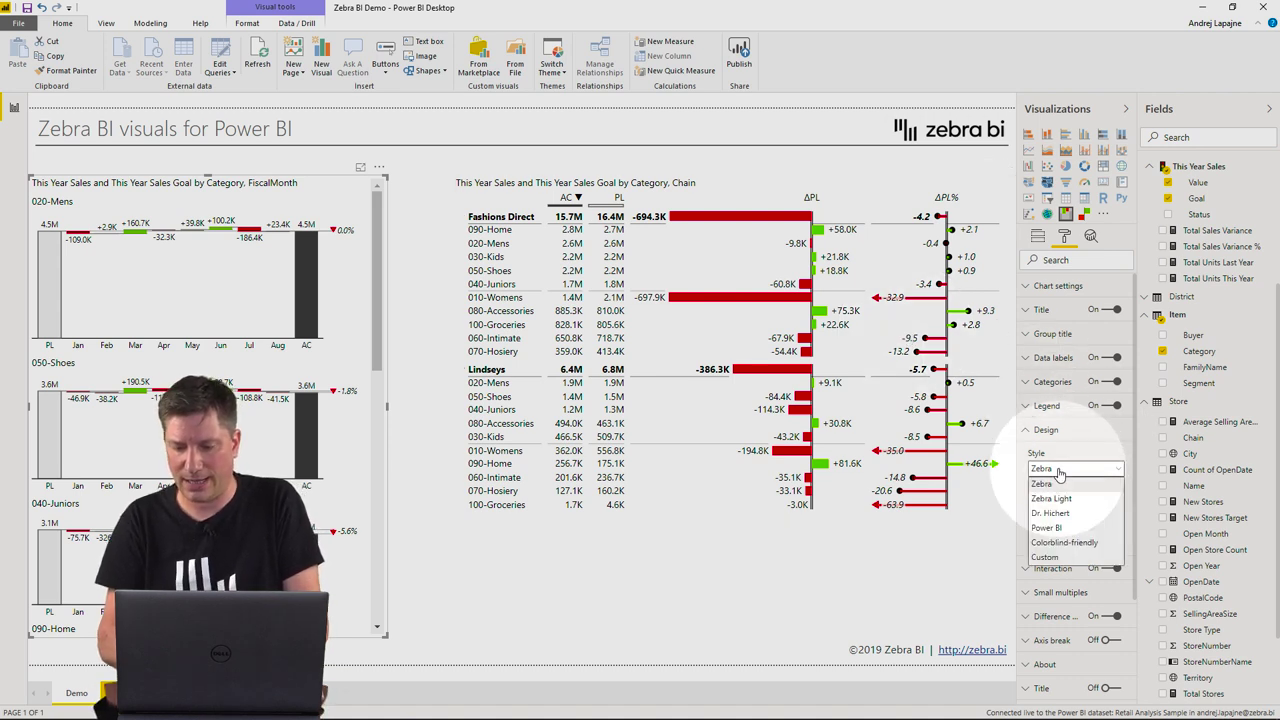
click(1045, 557)
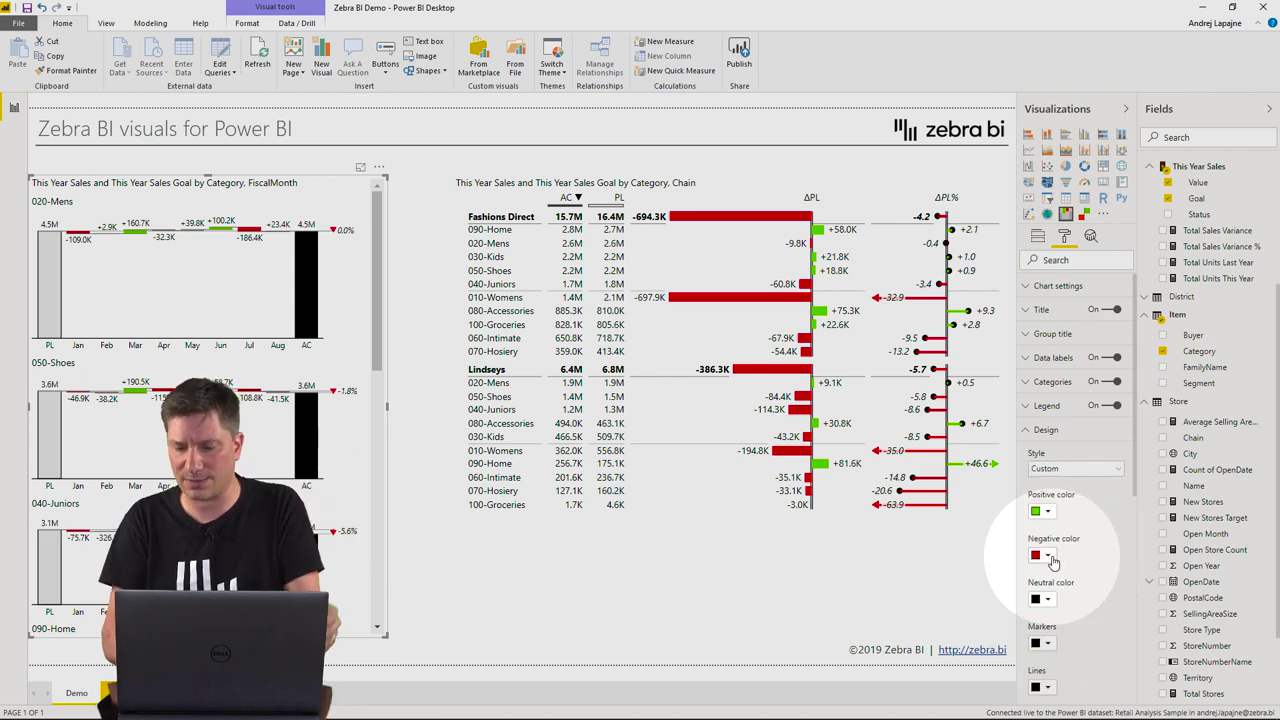
scroll(1053, 530, down, 2)
click(1047, 486)
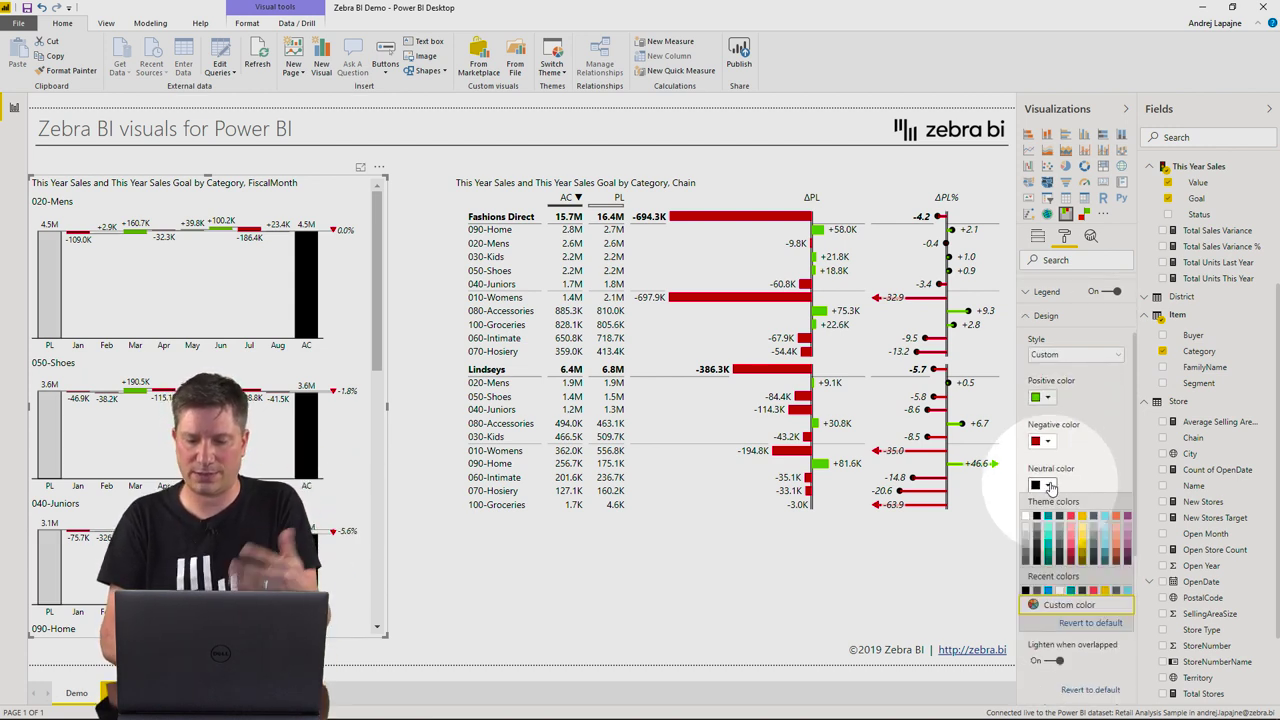
click(1047, 590)
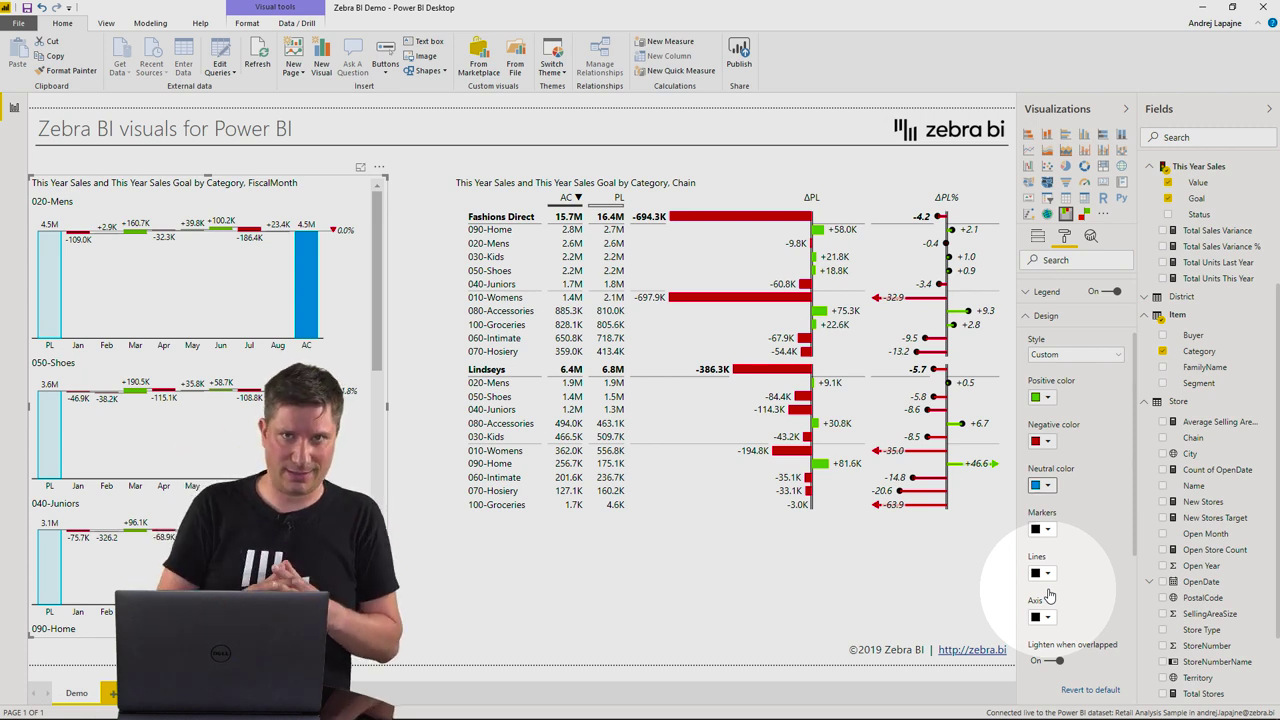
Step: Switch to the PowerPoint slide show "Getting started with Zebra BI visuals for Power BI"
key(alt+Tab)
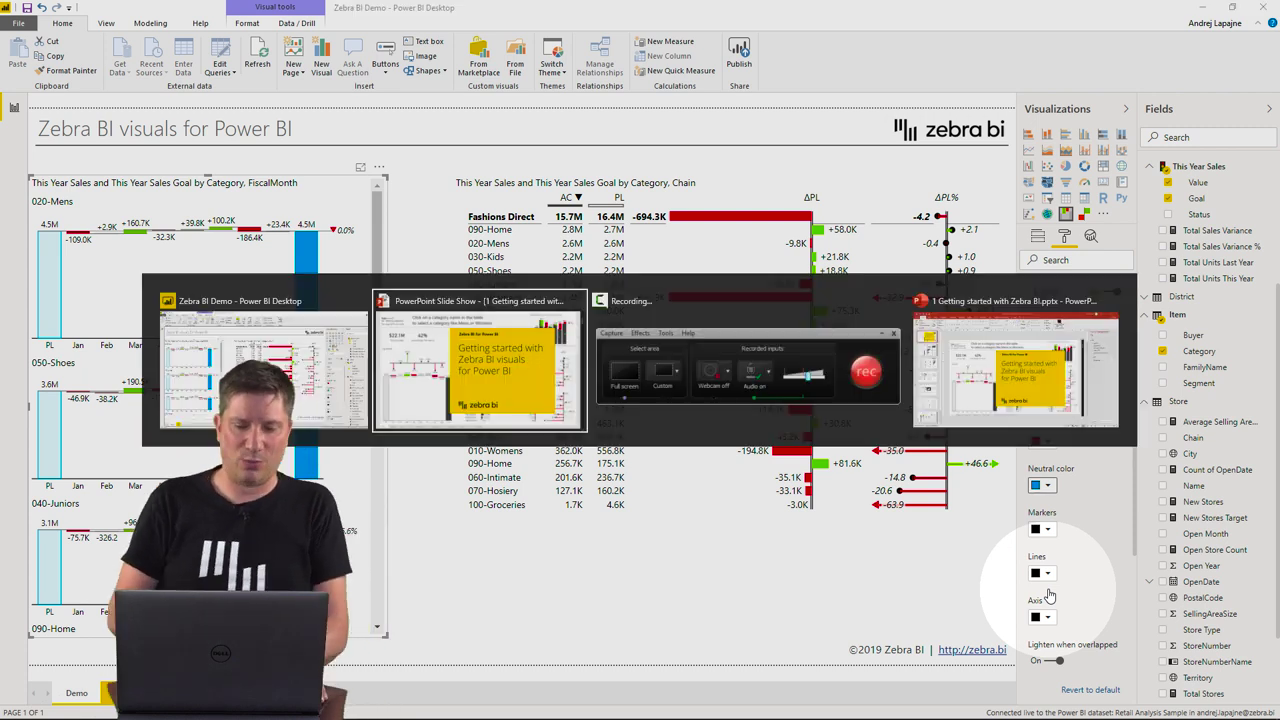